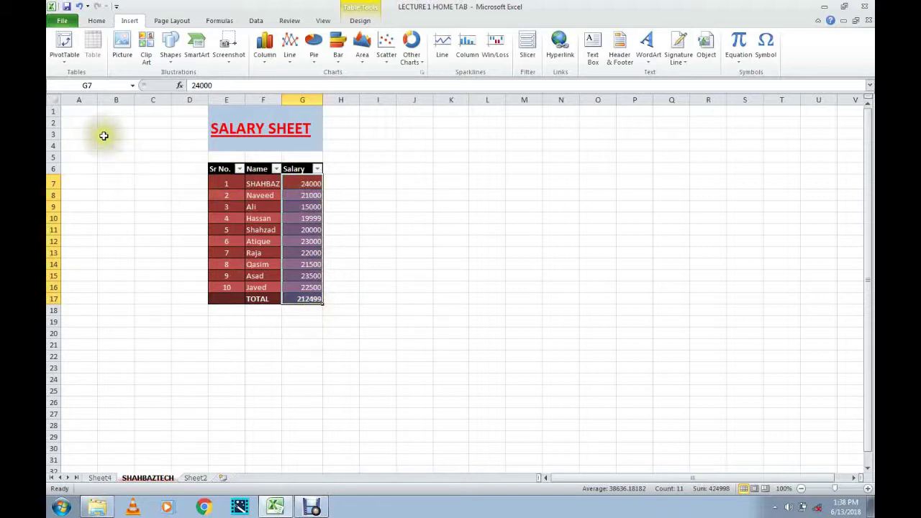
Insert a PivotTable with PivotChart from Table2 onto a new worksheet.
{"action": "left_click", "coordinate": [66, 47]}
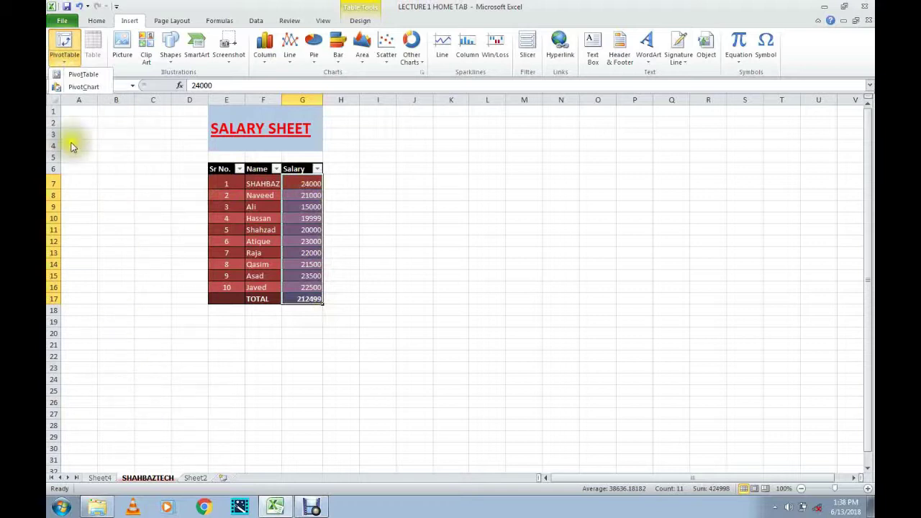
{"action": "left_click", "coordinate": [86, 86]}
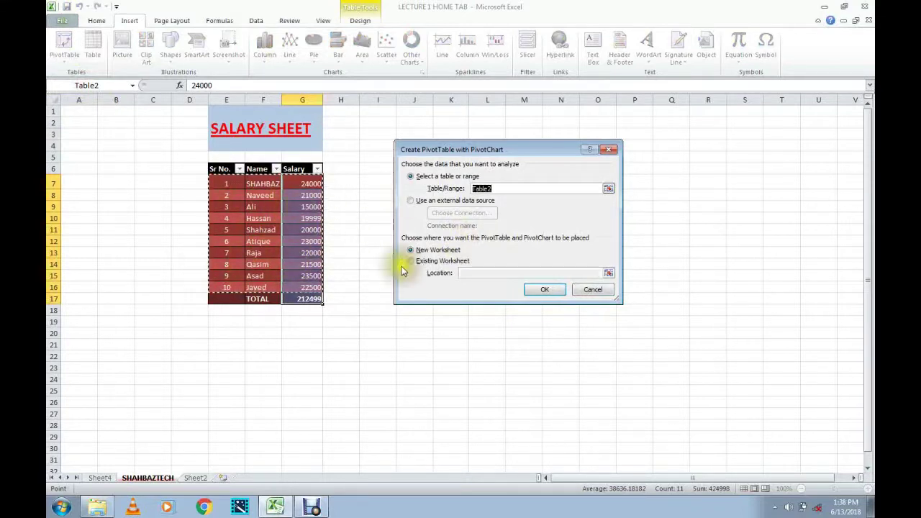
{"action": "left_click", "coordinate": [544, 292]}
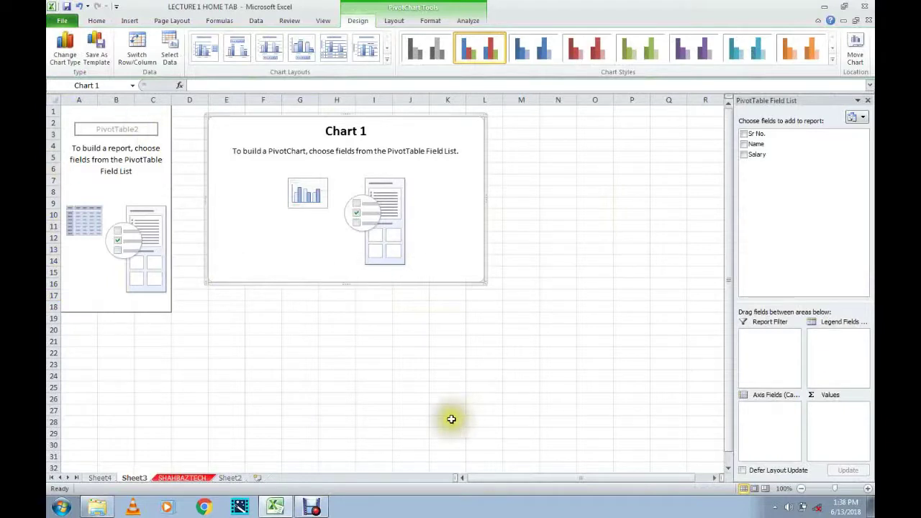
Add Sr No., Name and Salary fields so the pivot totals each name, 212499 overall.
{"action": "left_click", "coordinate": [743, 135]}
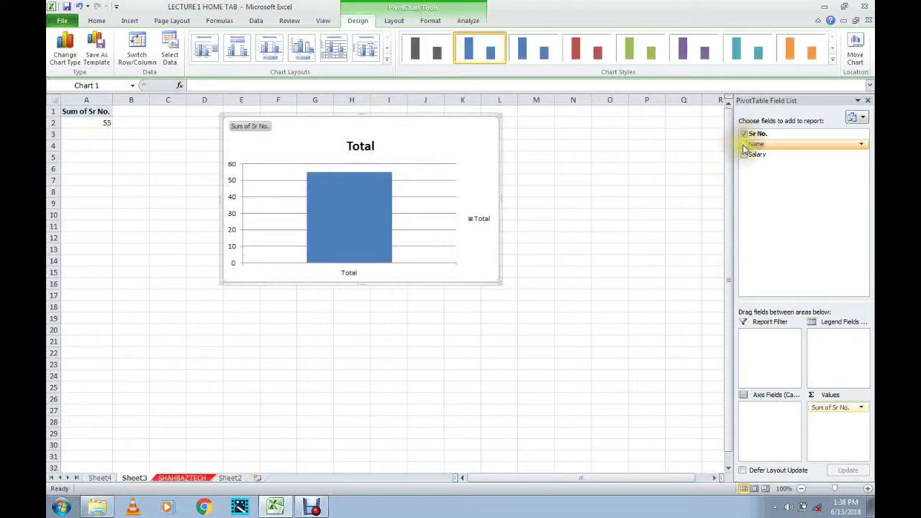
{"action": "left_click", "coordinate": [744, 145]}
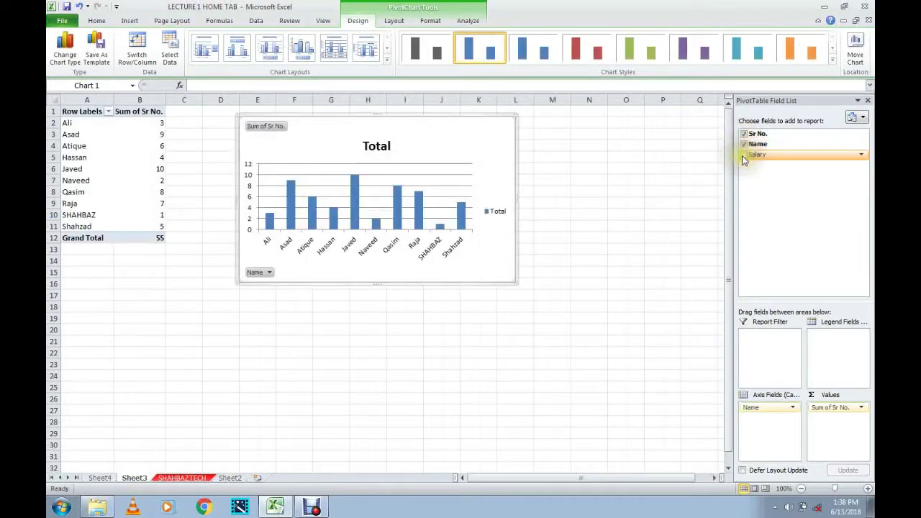
{"action": "left_click", "coordinate": [744, 154]}
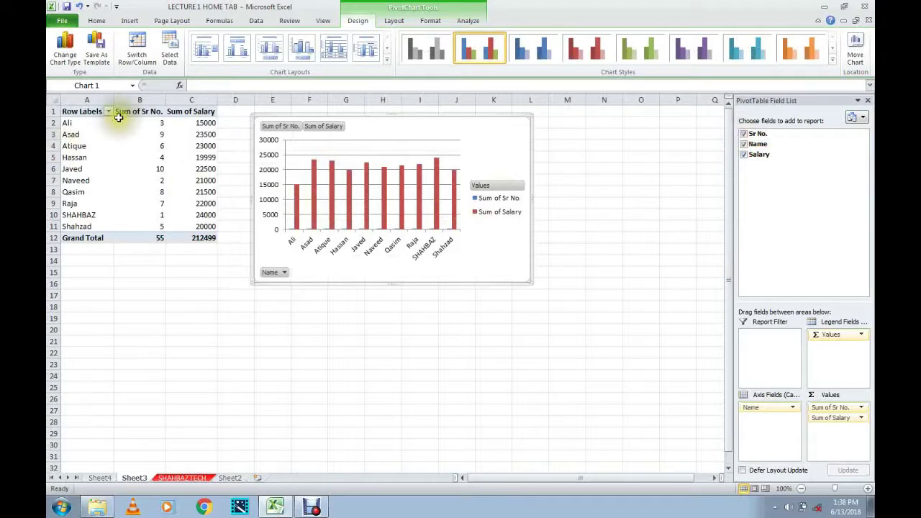
{"action": "mouse_move", "coordinate": [119, 122]}
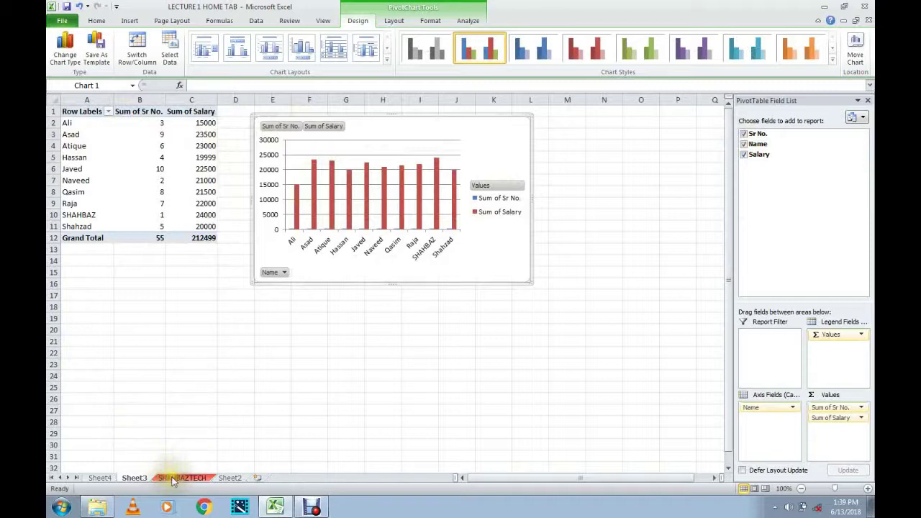
Go to Sheet4's salary pivot and open its Column Labels filter of employee names.
{"action": "left_click", "coordinate": [96, 478]}
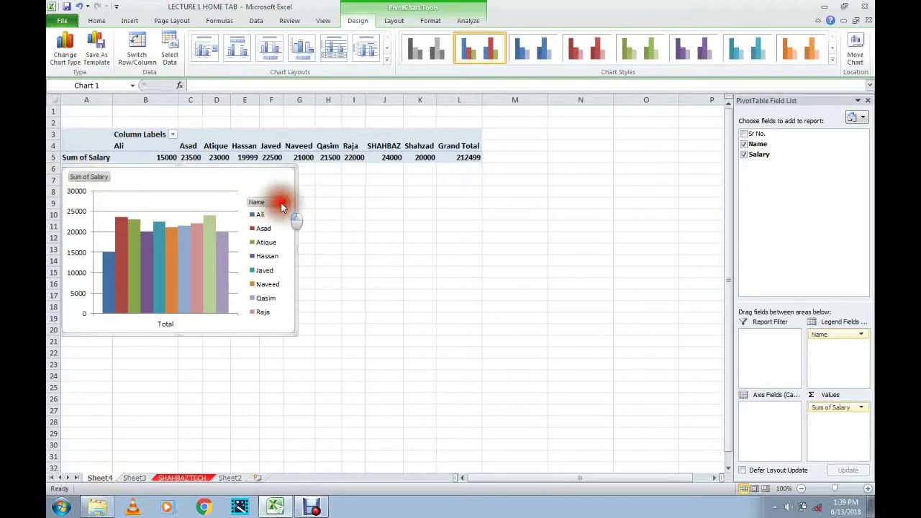
{"action": "left_click", "coordinate": [283, 203]}
{"action": "left_click", "coordinate": [284, 203]}
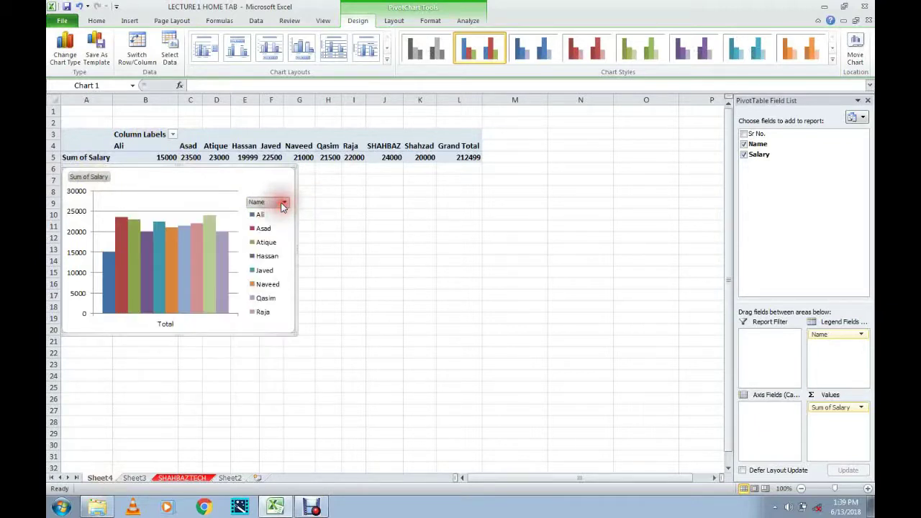
{"action": "left_click", "coordinate": [150, 158]}
{"action": "left_click", "coordinate": [191, 158]}
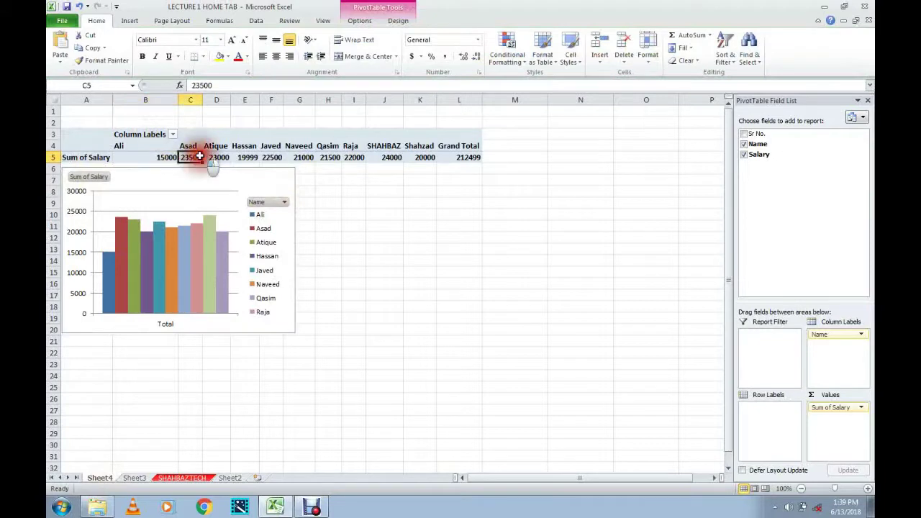
{"action": "left_click", "coordinate": [173, 136]}
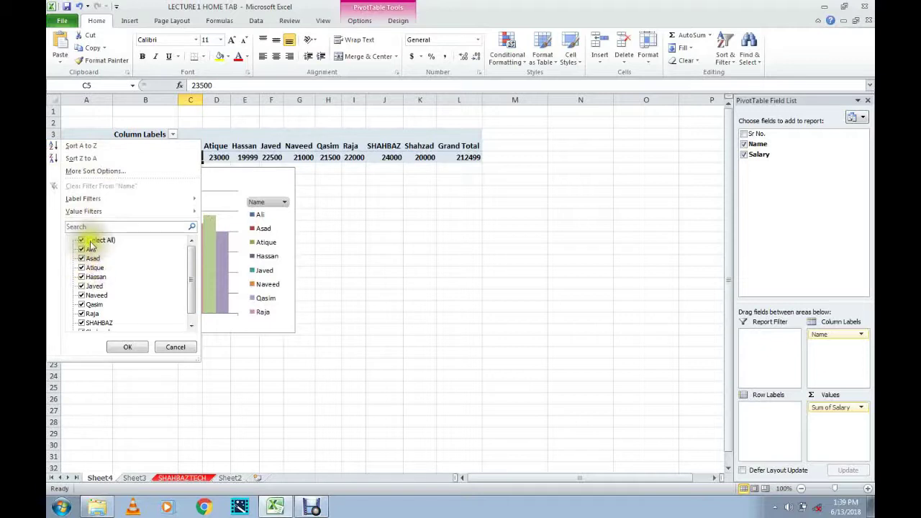
Browse the name filter list and close it without changes.
{"action": "left_click", "coordinate": [87, 246]}
{"action": "left_click", "coordinate": [85, 250]}
{"action": "left_click", "coordinate": [82, 252]}
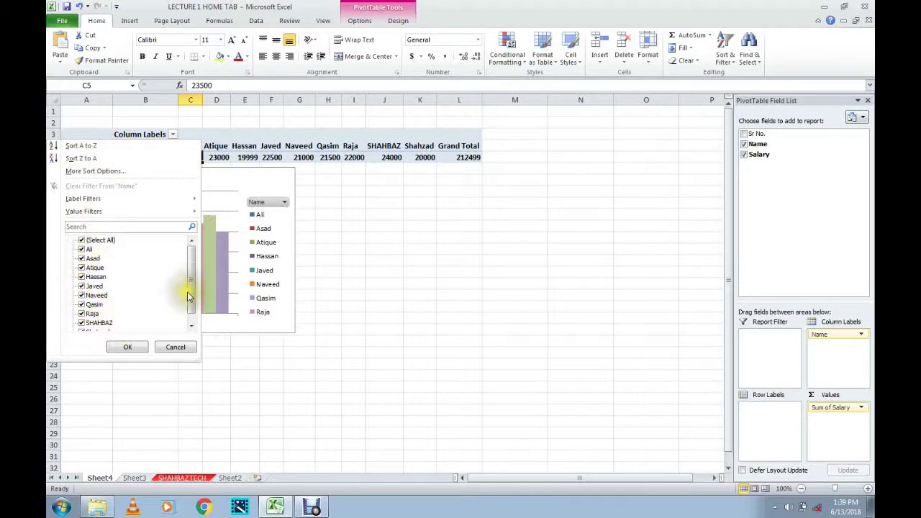
{"action": "left_click_drag", "start_coordinate": [190, 294], "coordinate": [187, 319]}
{"action": "left_click", "coordinate": [175, 347]}
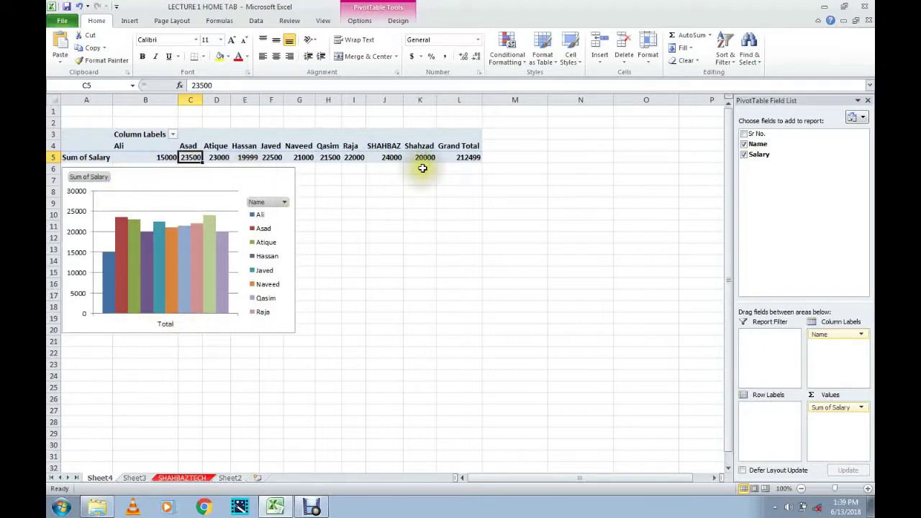
{"action": "left_click", "coordinate": [454, 157]}
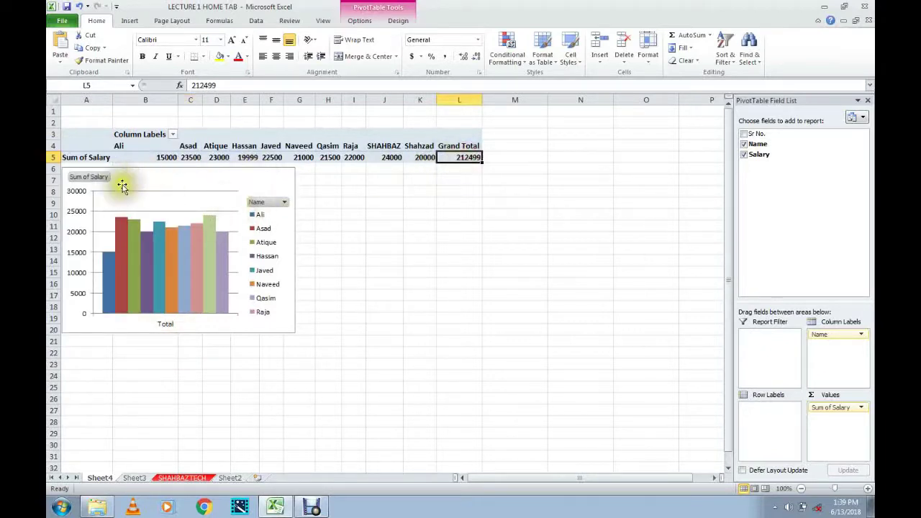
Filter the pivot chart's names to Ali only, leaving a 15000 total.
{"action": "left_click", "coordinate": [167, 193]}
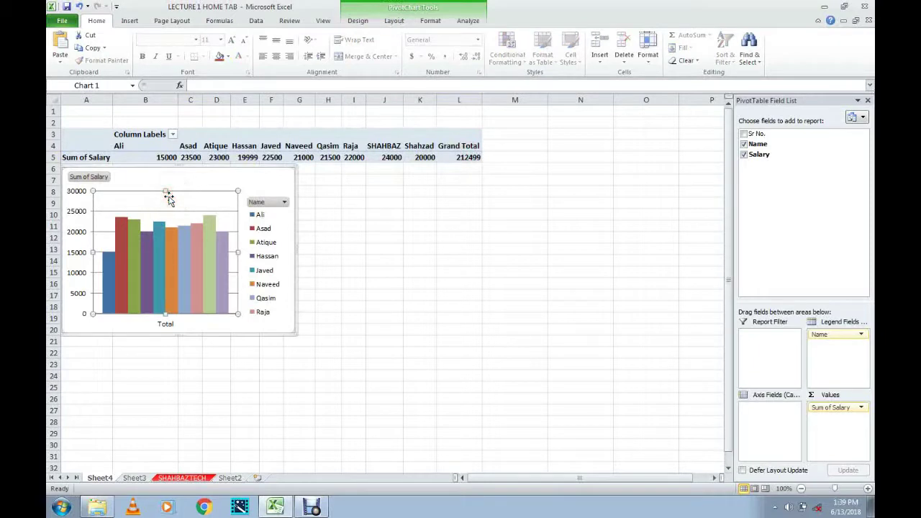
{"action": "left_click", "coordinate": [264, 204]}
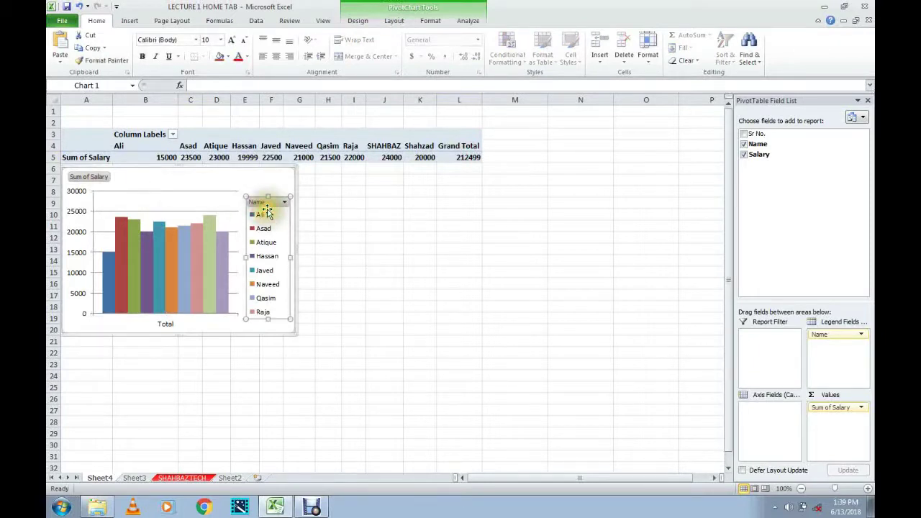
{"action": "left_click", "coordinate": [284, 205]}
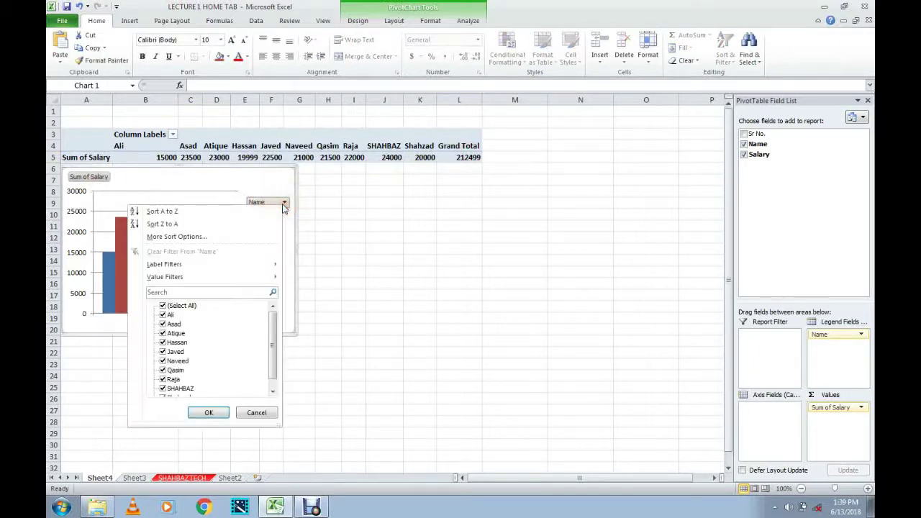
{"action": "left_click", "coordinate": [164, 315]}
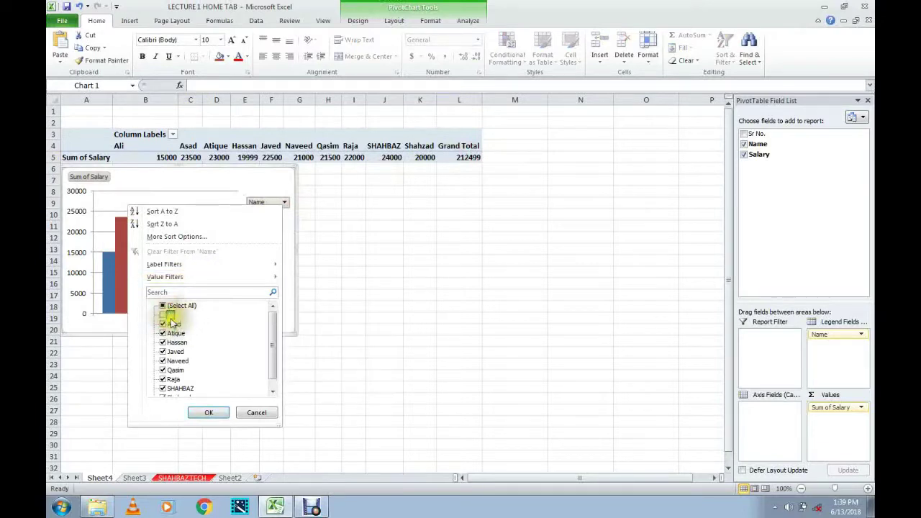
{"action": "left_click", "coordinate": [162, 307]}
{"action": "left_click", "coordinate": [161, 306]}
{"action": "left_click", "coordinate": [162, 306]}
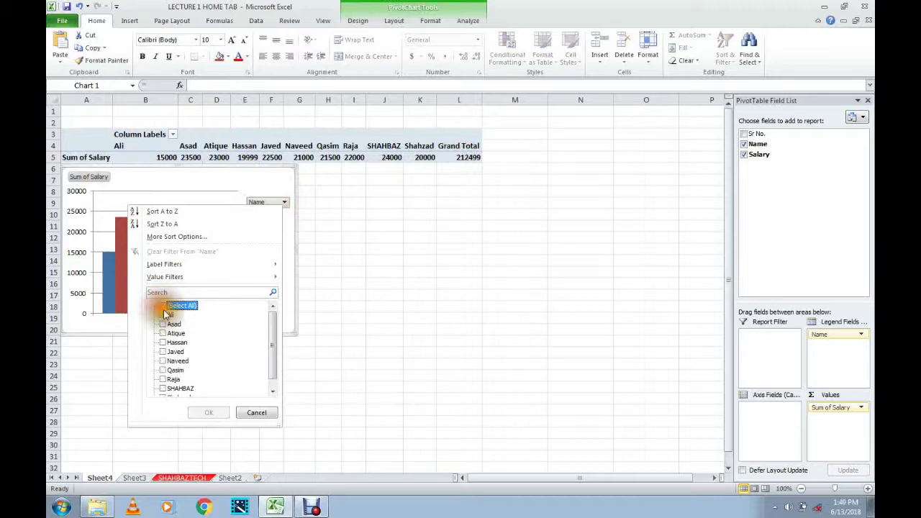
{"action": "left_click", "coordinate": [164, 315]}
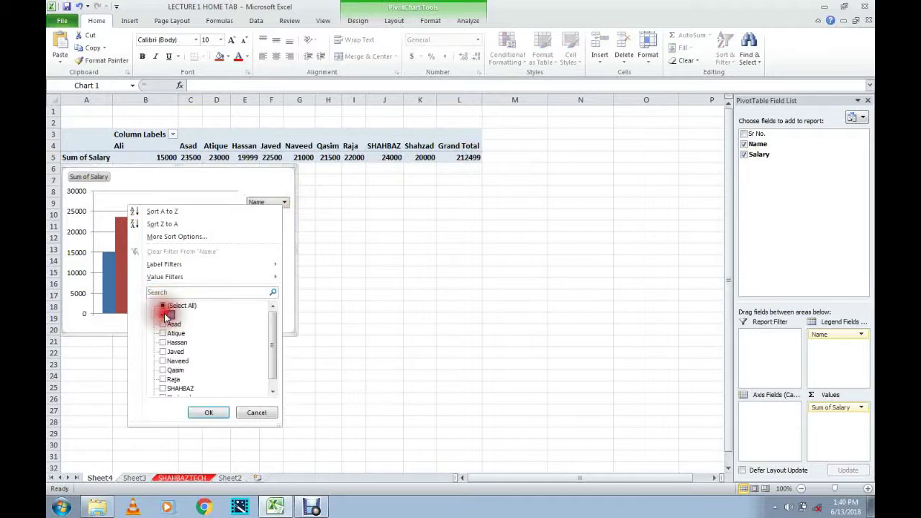
{"action": "left_click", "coordinate": [202, 412]}
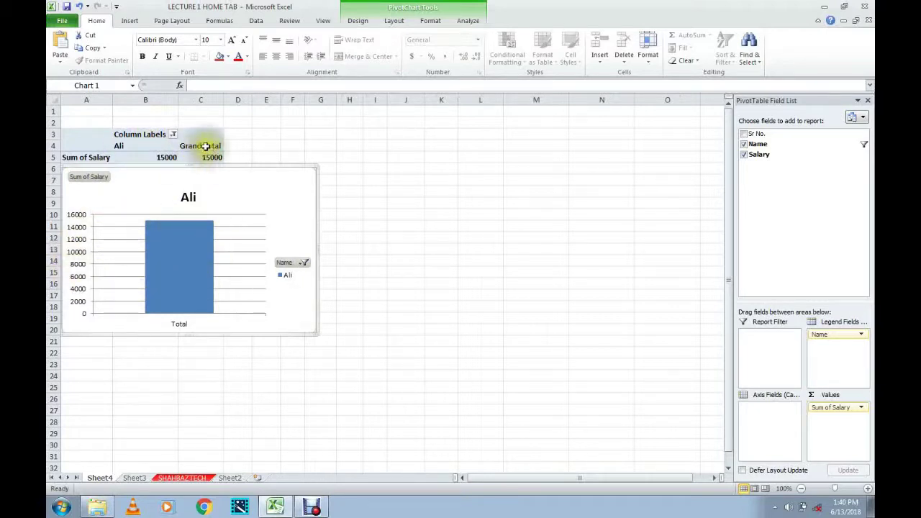
Tick (Select All) in the name filter so every employee shows again at 212499.
{"action": "left_click", "coordinate": [173, 136]}
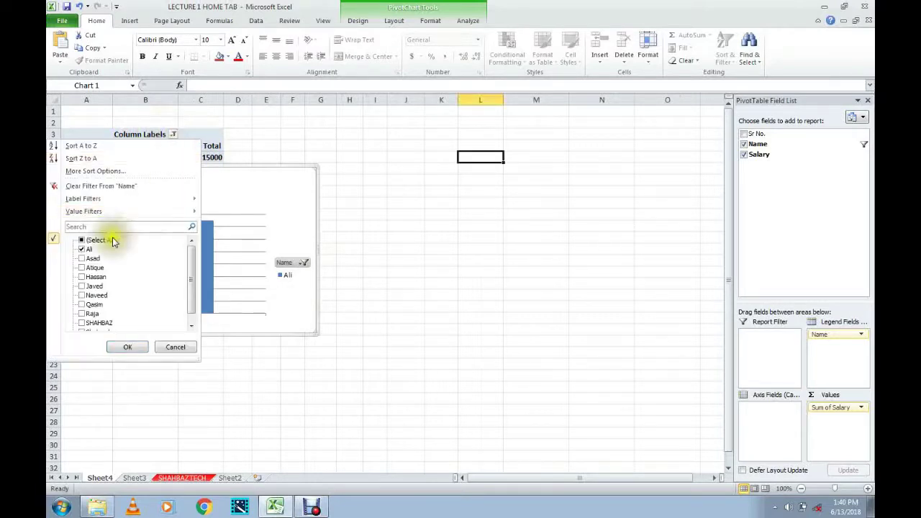
{"action": "left_click", "coordinate": [79, 242]}
{"action": "left_click", "coordinate": [80, 241]}
{"action": "left_click", "coordinate": [81, 242]}
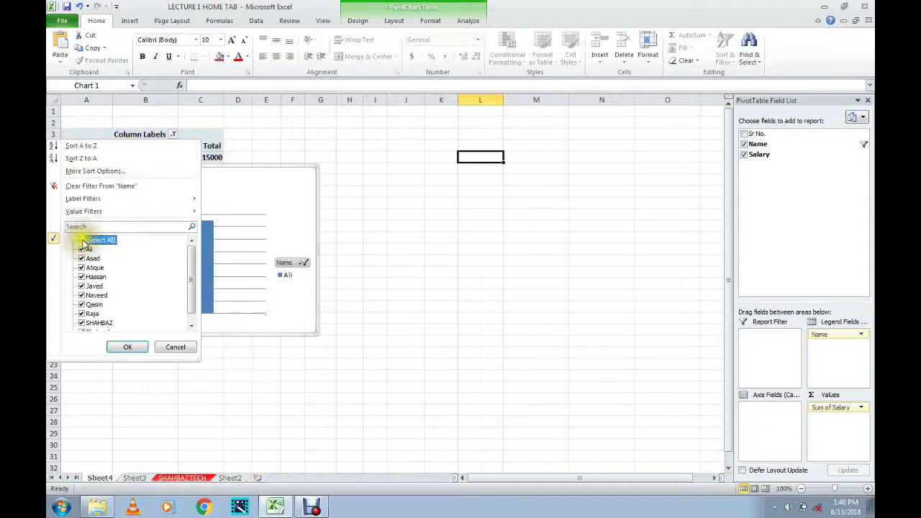
{"action": "left_click", "coordinate": [127, 348]}
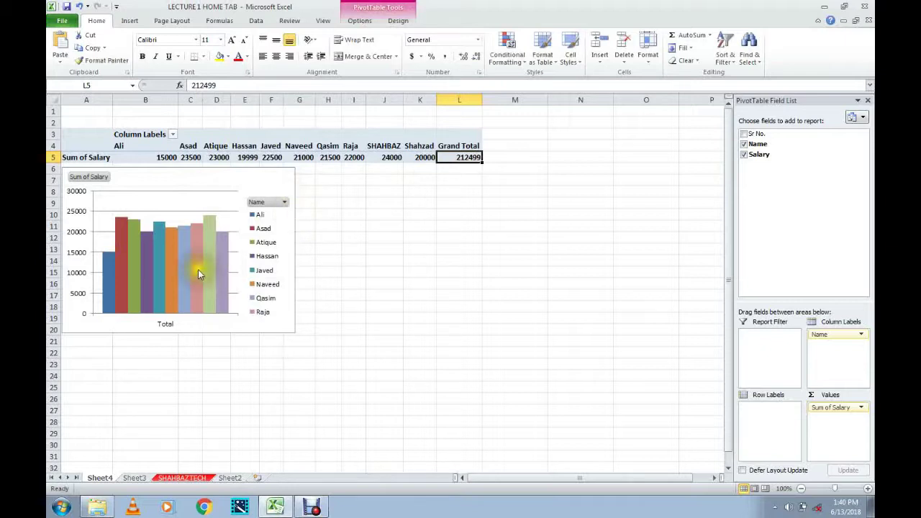
{"action": "left_click", "coordinate": [255, 249]}
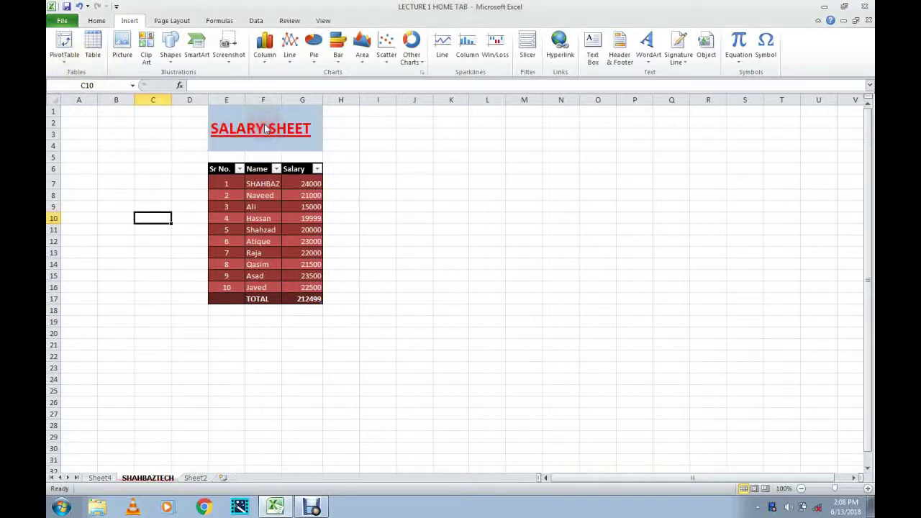
{"action": "left_click", "coordinate": [252, 129]}
{"action": "left_click", "coordinate": [86, 45]}
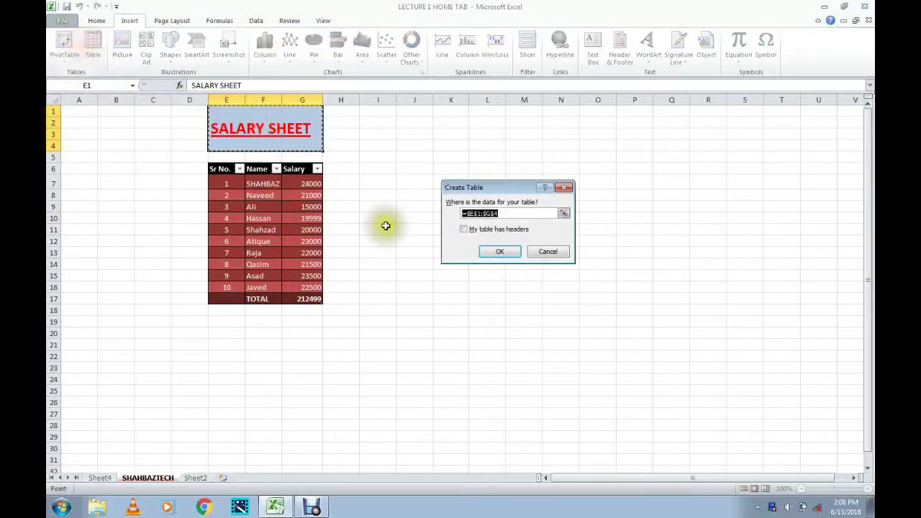
{"action": "left_click", "coordinate": [505, 252]}
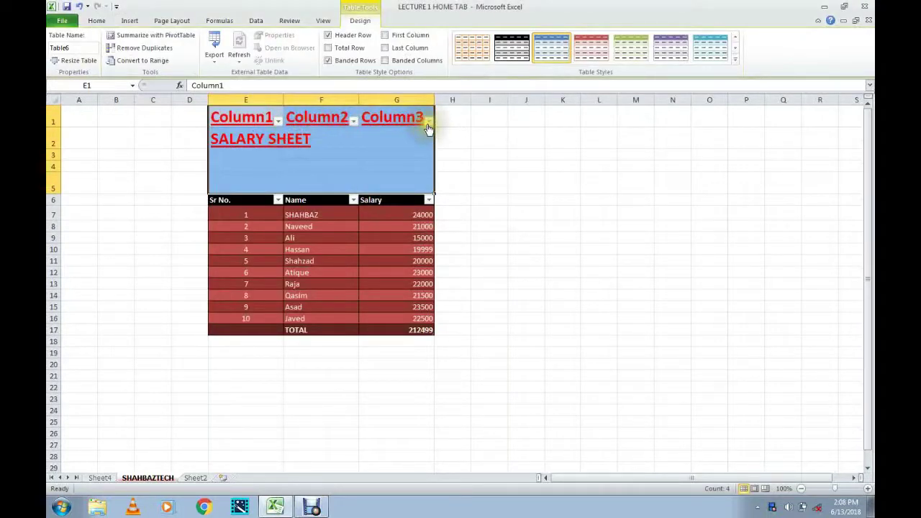
{"action": "left_click", "coordinate": [353, 121]}
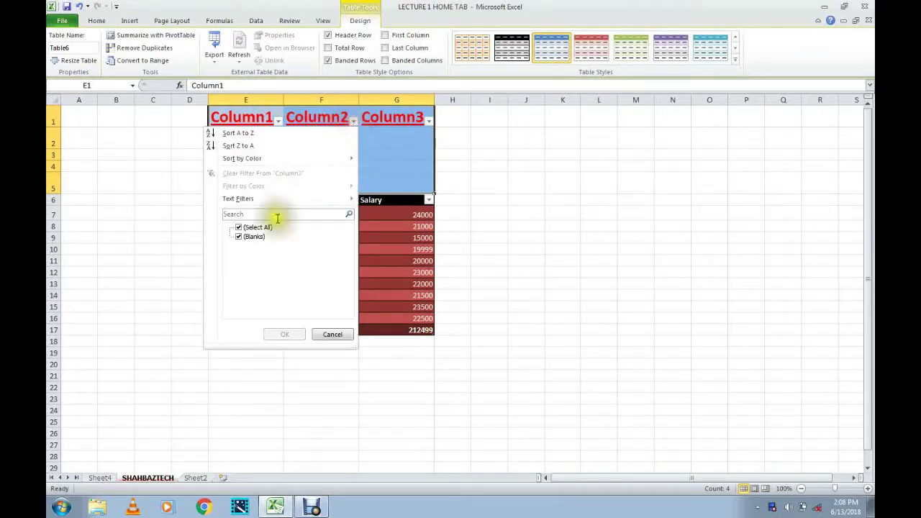
{"action": "left_click", "coordinate": [352, 121]}
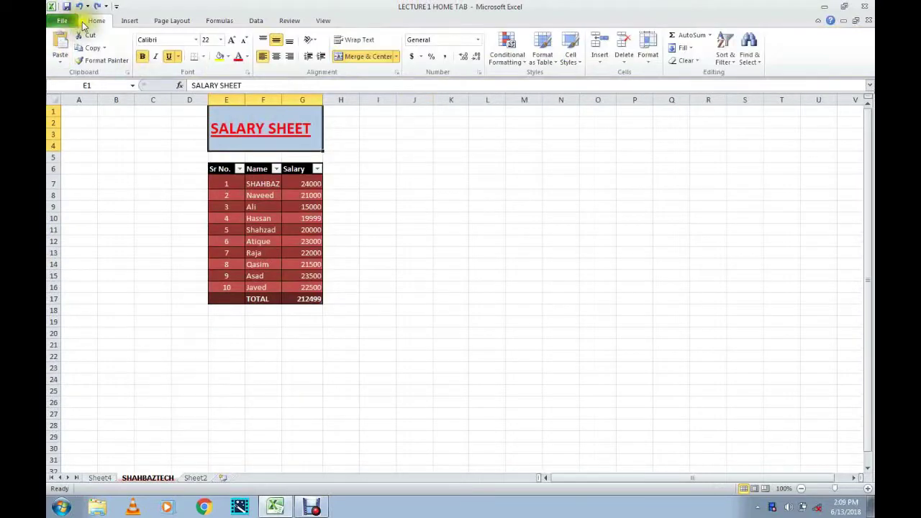
Insert the 5_3_2018 11_16_04 AM Shahbaz Academy screenshot from the Pictures library.
{"action": "left_click", "coordinate": [130, 20]}
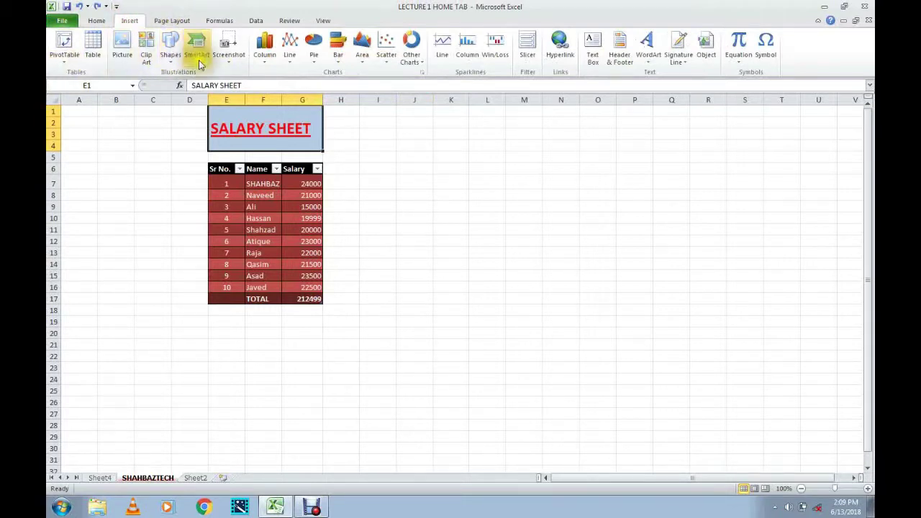
{"action": "left_click", "coordinate": [122, 52]}
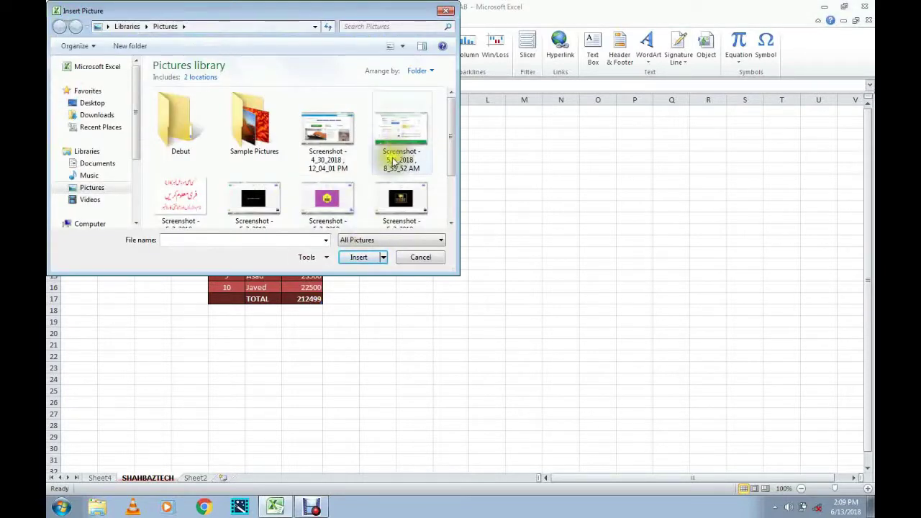
{"action": "left_click", "coordinate": [381, 144]}
{"action": "left_click", "coordinate": [328, 198]}
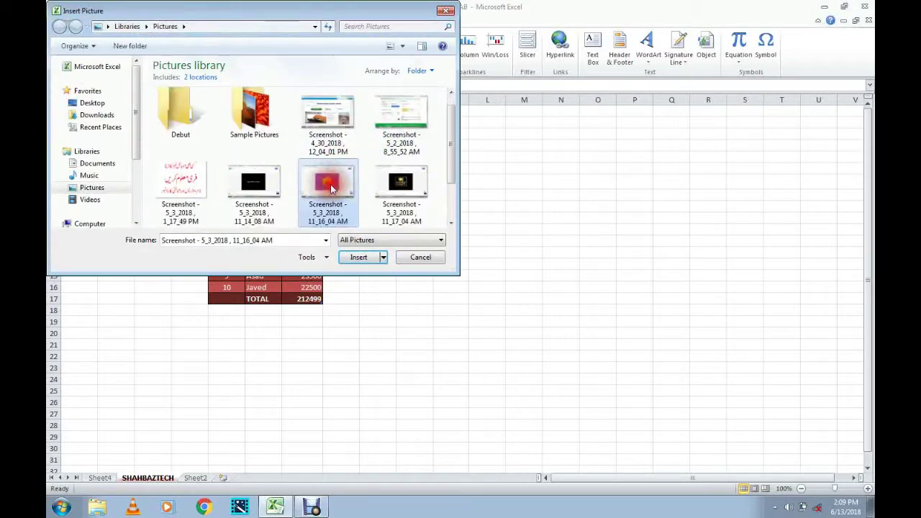
{"action": "left_click", "coordinate": [358, 258]}
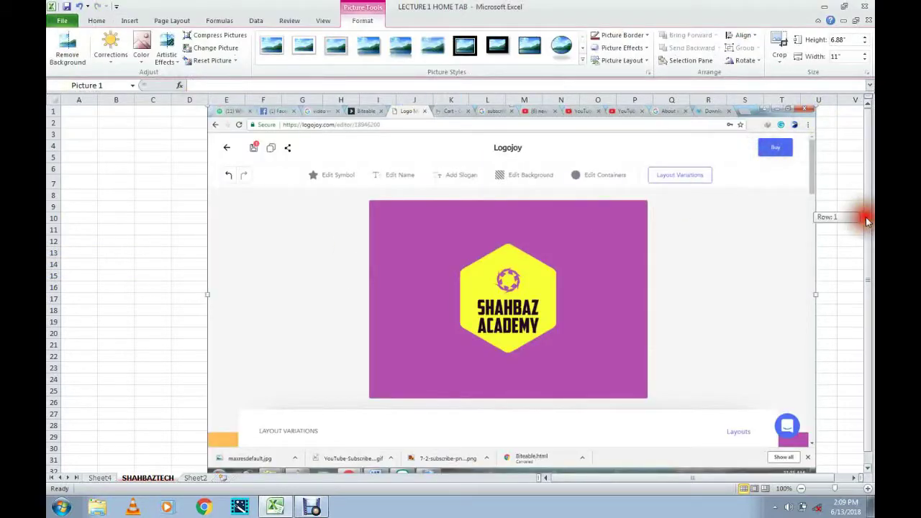
Resize the logo picture to 7.28 by 4.55 inches and move it right of the table.
{"action": "left_click_drag", "start_coordinate": [471, 328], "coordinate": [330, 393]}
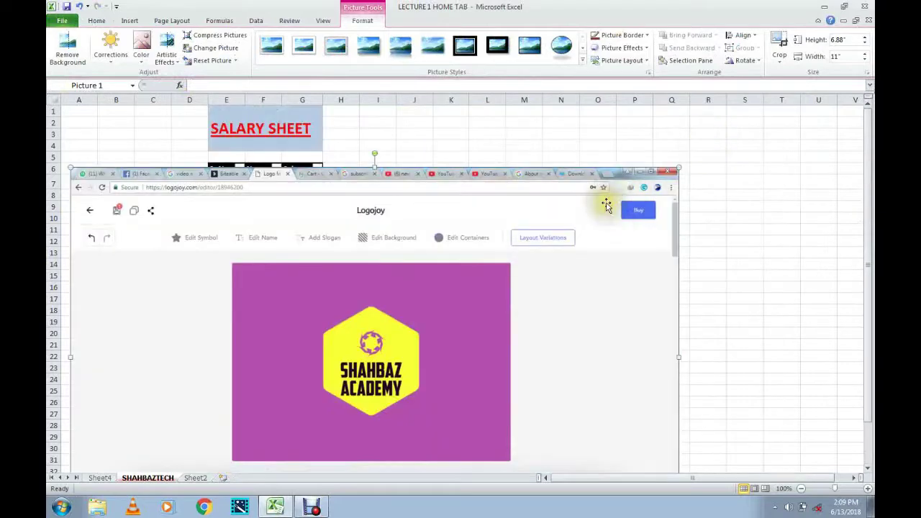
{"action": "left_click", "coordinate": [679, 169]}
{"action": "left_click", "coordinate": [473, 323]}
{"action": "left_click_drag", "start_coordinate": [473, 323], "coordinate": [473, 317]}
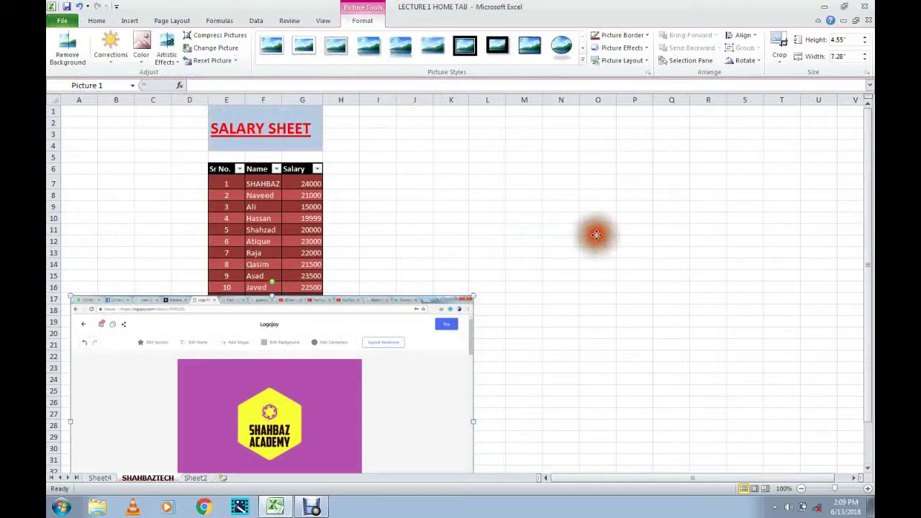
{"action": "left_click_drag", "start_coordinate": [172, 318], "coordinate": [438, 174]}
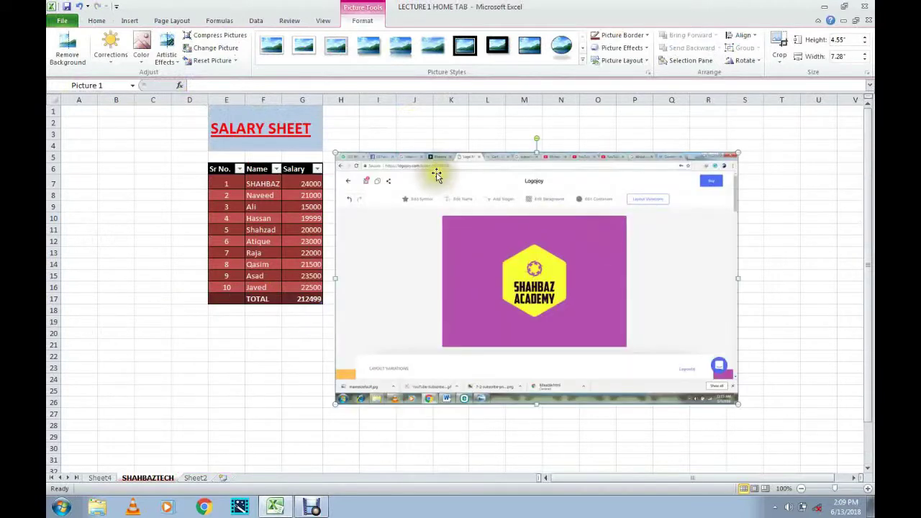
{"action": "left_click", "coordinate": [110, 54]}
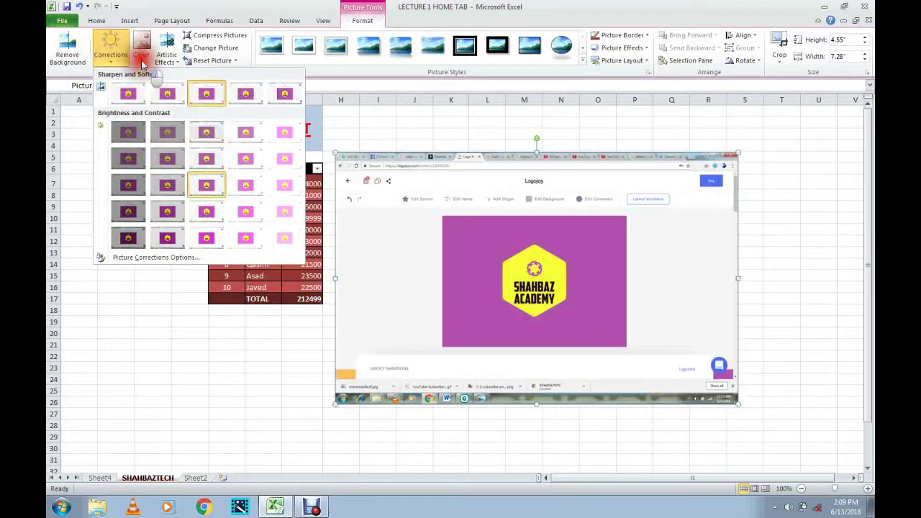
Browse Color and Artistic Effects, then apply a reflected Picture Style to the logo.
{"action": "left_click", "coordinate": [142, 58]}
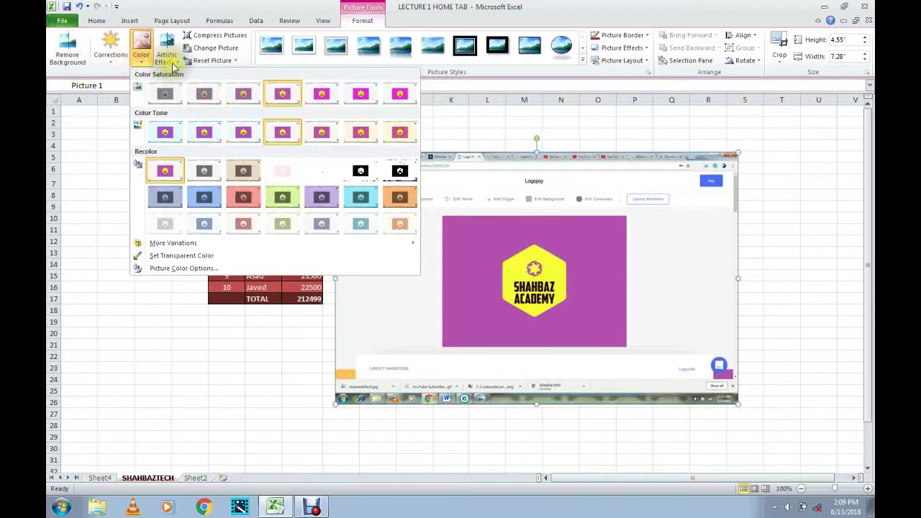
{"action": "left_click", "coordinate": [171, 63]}
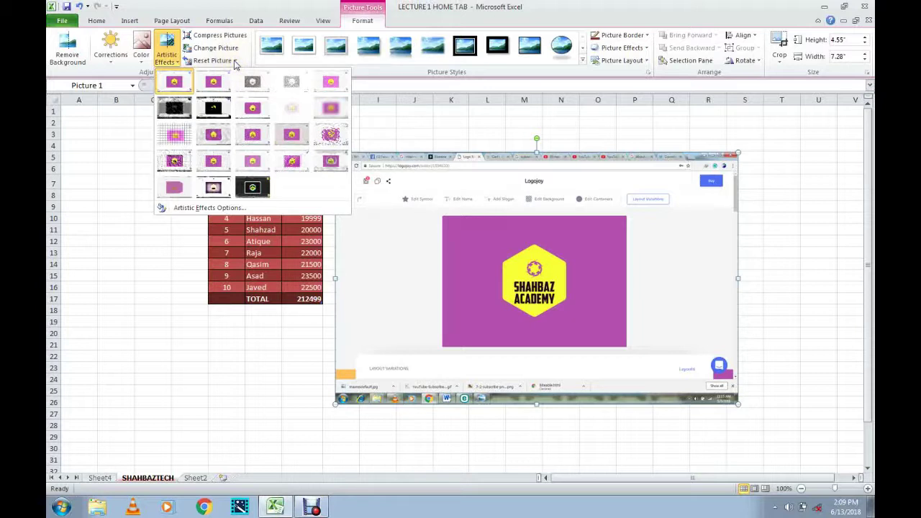
{"action": "left_click", "coordinate": [396, 51]}
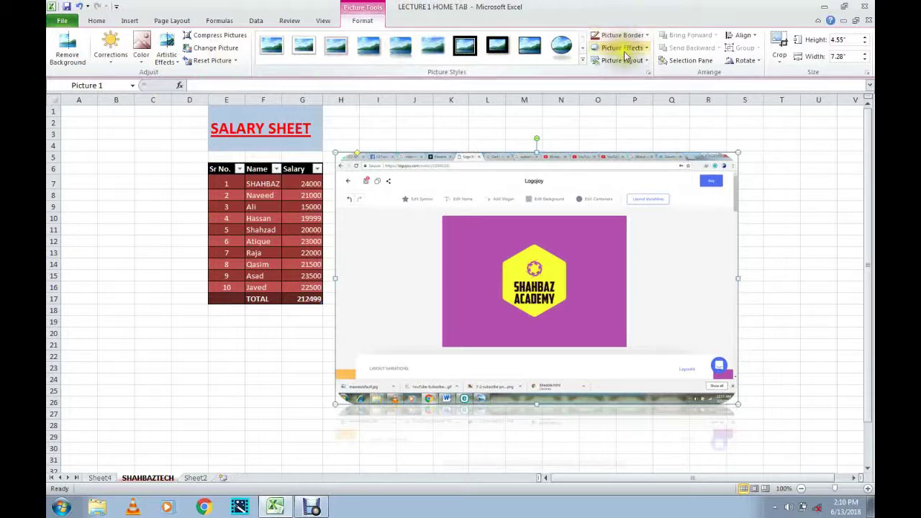
Preview Picture Effects and Picture Layout without applying, then delete the logo picture.
{"action": "left_click", "coordinate": [646, 48]}
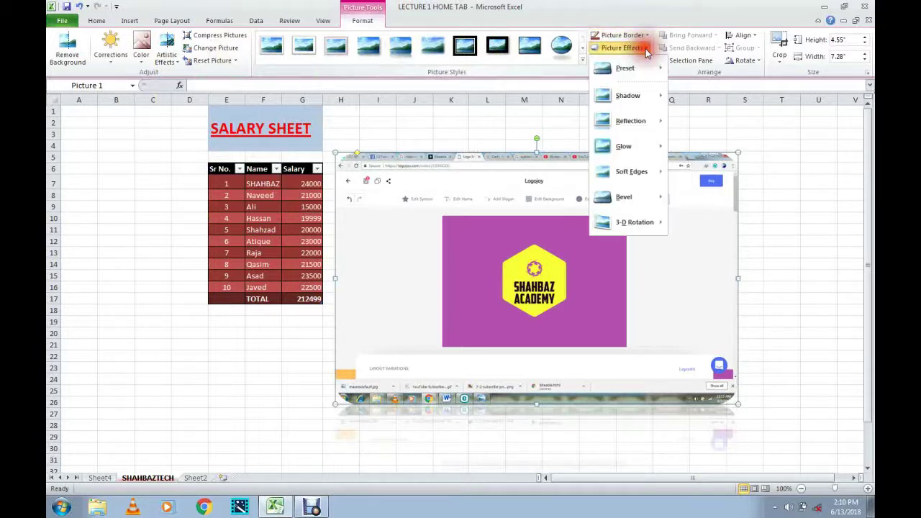
{"action": "mouse_move", "coordinate": [651, 171]}
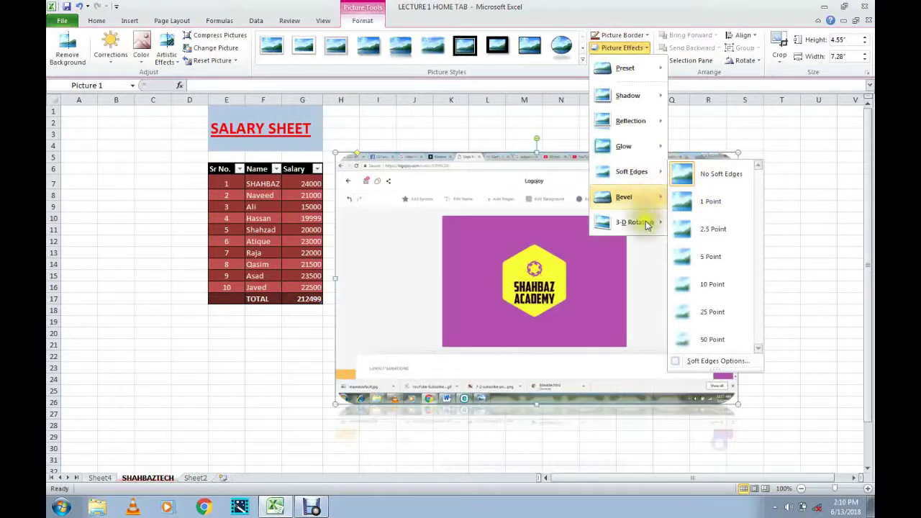
{"action": "mouse_move", "coordinate": [648, 229]}
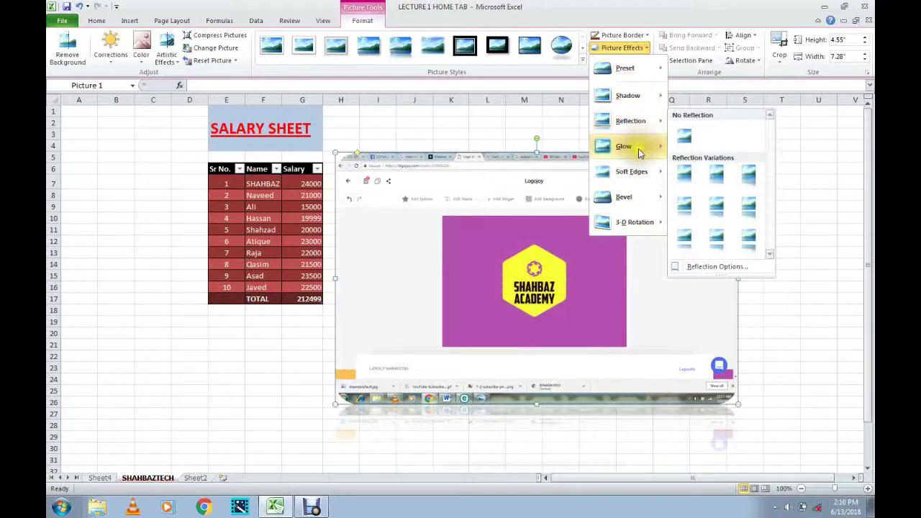
{"action": "mouse_move", "coordinate": [638, 151]}
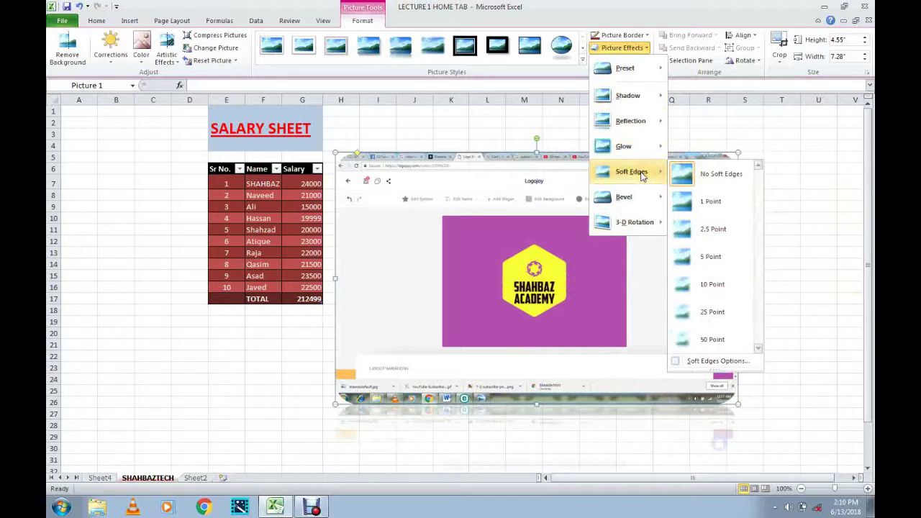
{"action": "left_click", "coordinate": [659, 18]}
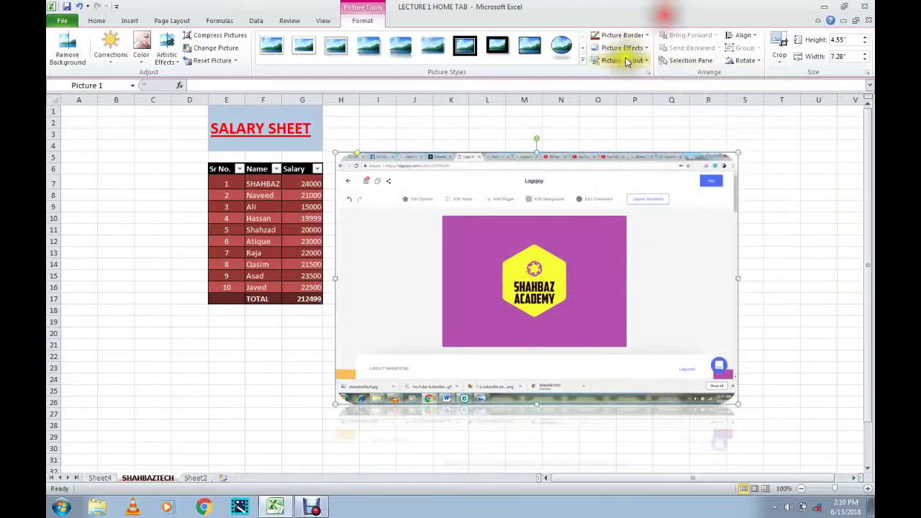
{"action": "left_click", "coordinate": [639, 61]}
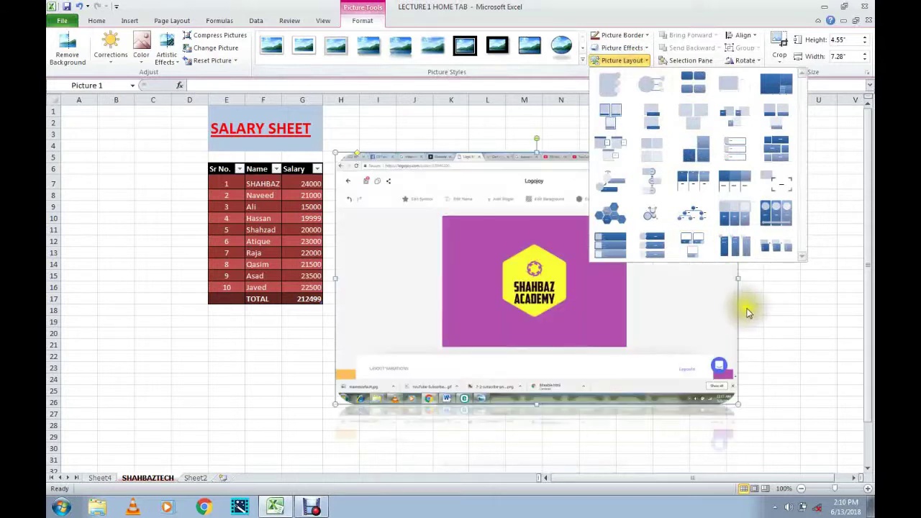
{"action": "key", "text": "Escape"}
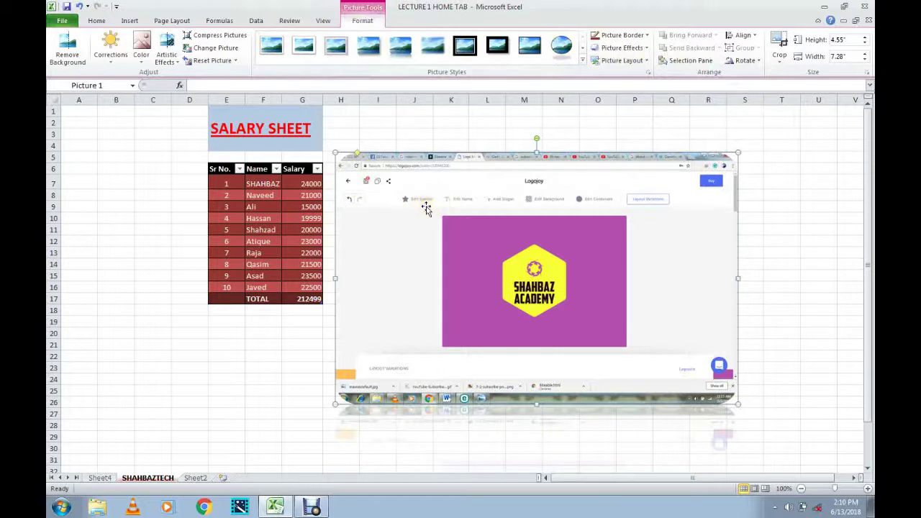
{"action": "key", "text": "Delete"}
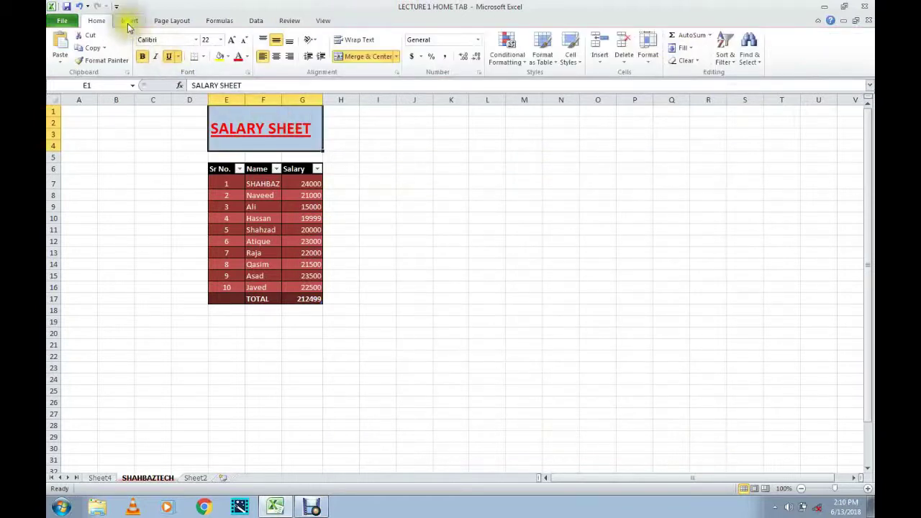
Search Clip Art for 'computer' and insert the woman-at-computer clip.
{"action": "left_click", "coordinate": [128, 19]}
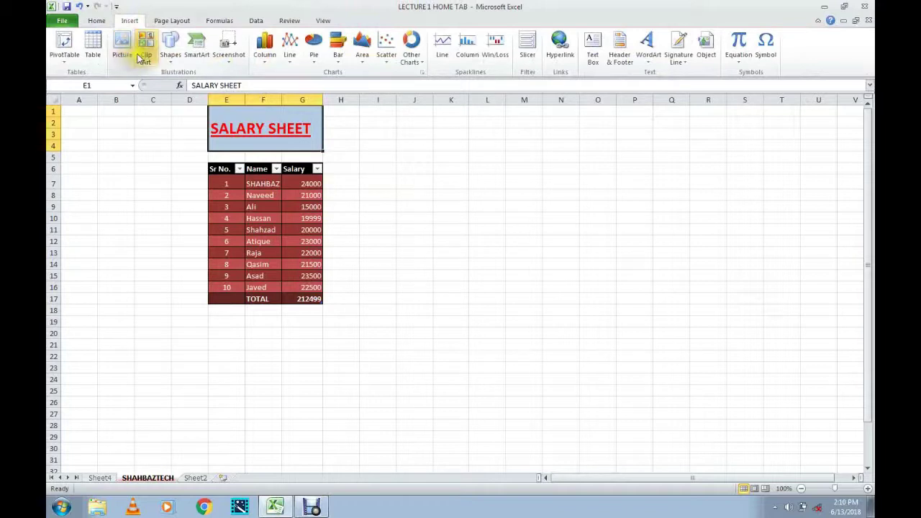
{"action": "left_click", "coordinate": [144, 58]}
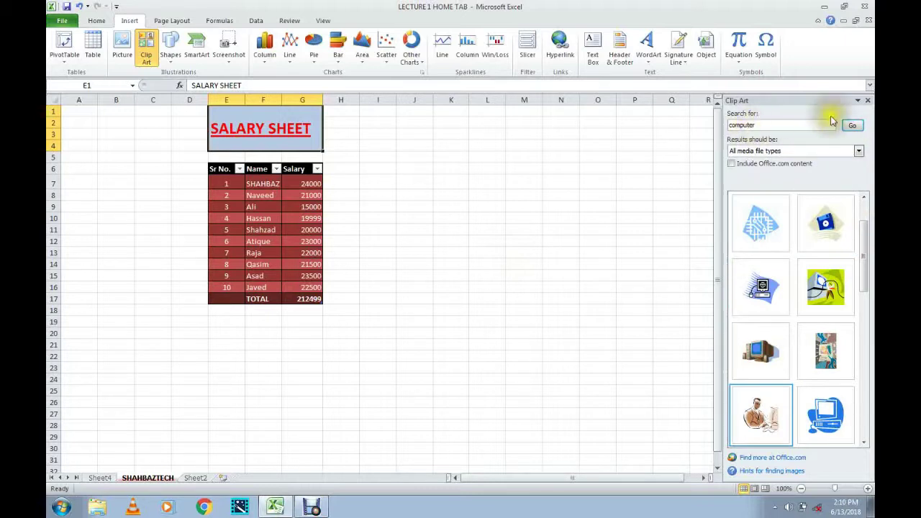
{"action": "left_click", "coordinate": [852, 125]}
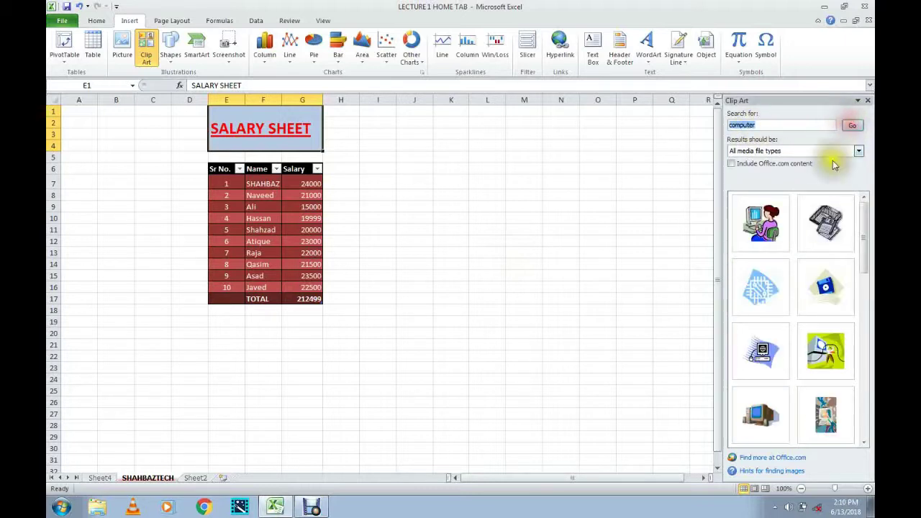
{"action": "left_click", "coordinate": [764, 229]}
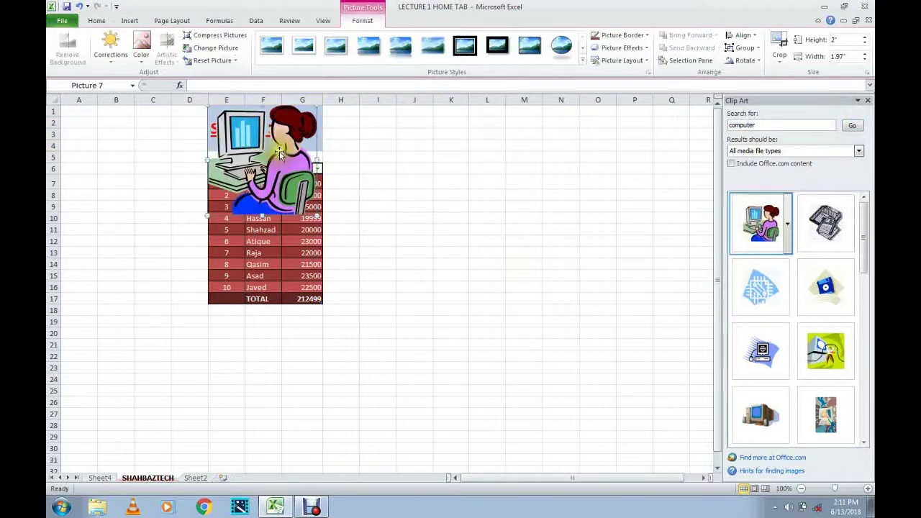
Enlarge the clip to about 2.94 by 2.9 inches beside the table, then delete it.
{"action": "left_click_drag", "start_coordinate": [431, 208], "coordinate": [403, 215]}
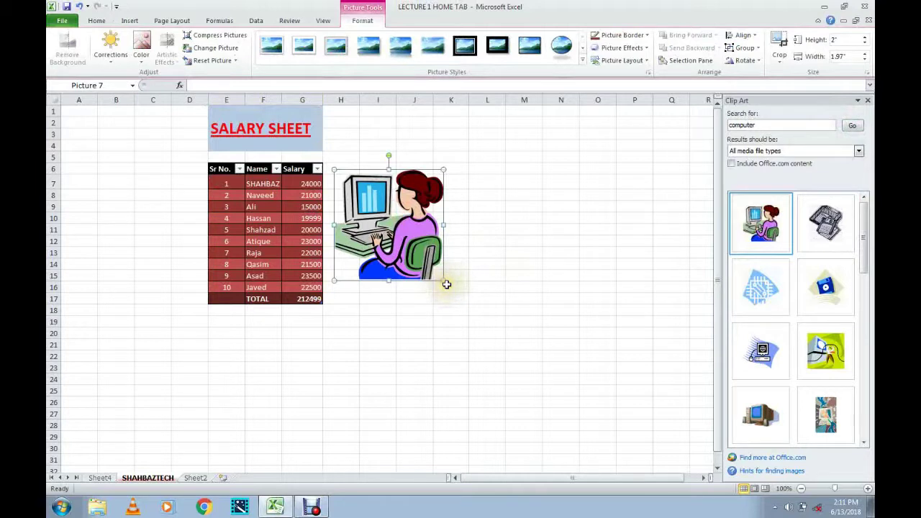
{"action": "left_click_drag", "start_coordinate": [445, 281], "coordinate": [495, 333]}
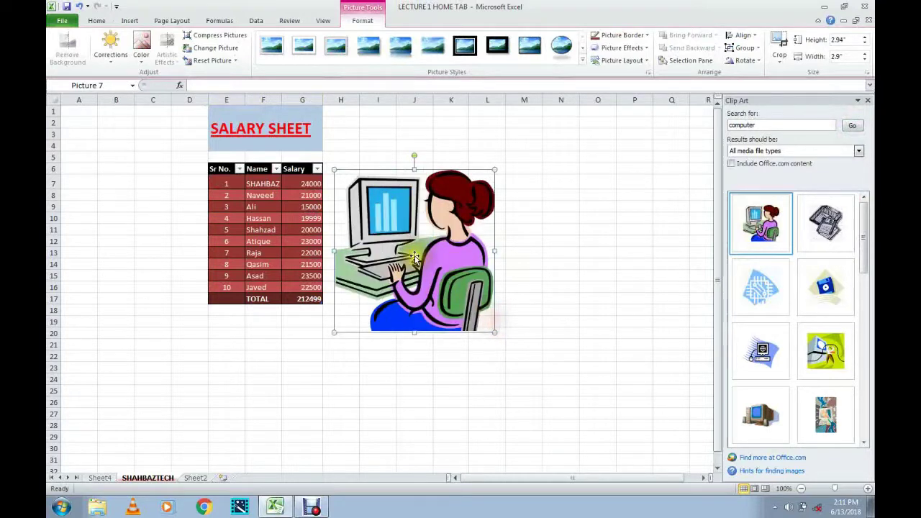
{"action": "left_click_drag", "start_coordinate": [397, 193], "coordinate": [397, 193]}
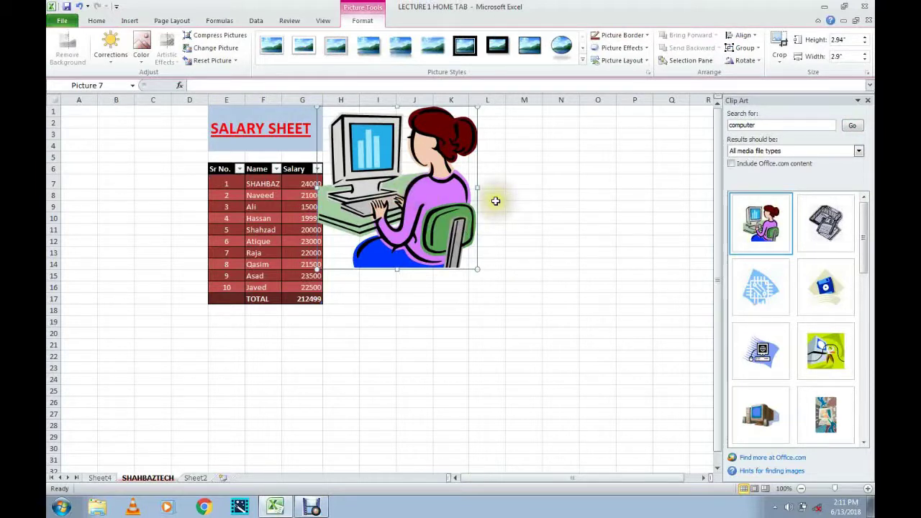
{"action": "left_click", "coordinate": [507, 196]}
{"action": "left_click_drag", "start_coordinate": [419, 199], "coordinate": [436, 235]}
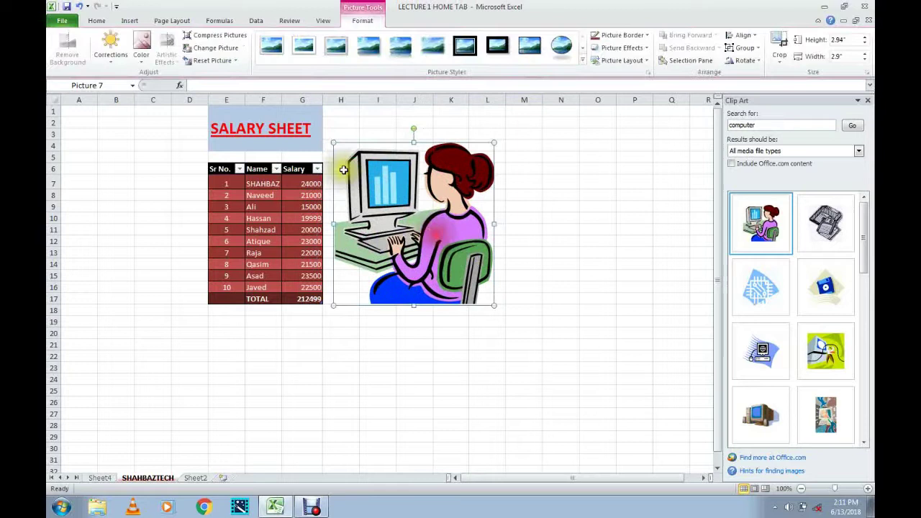
{"action": "left_click", "coordinate": [128, 20]}
{"action": "key", "text": "Delete"}
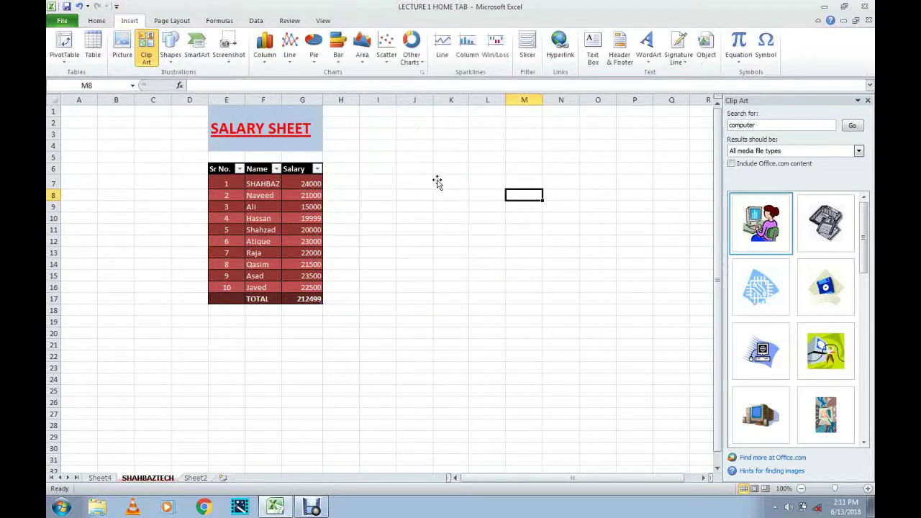
Draw a curved right block arrow to the left of the salary table.
{"action": "left_click", "coordinate": [171, 65]}
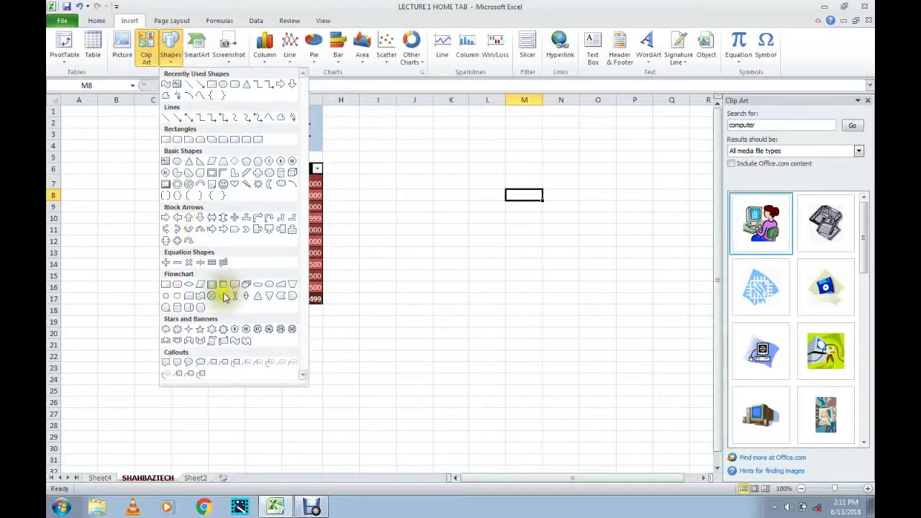
{"action": "left_click", "coordinate": [169, 231]}
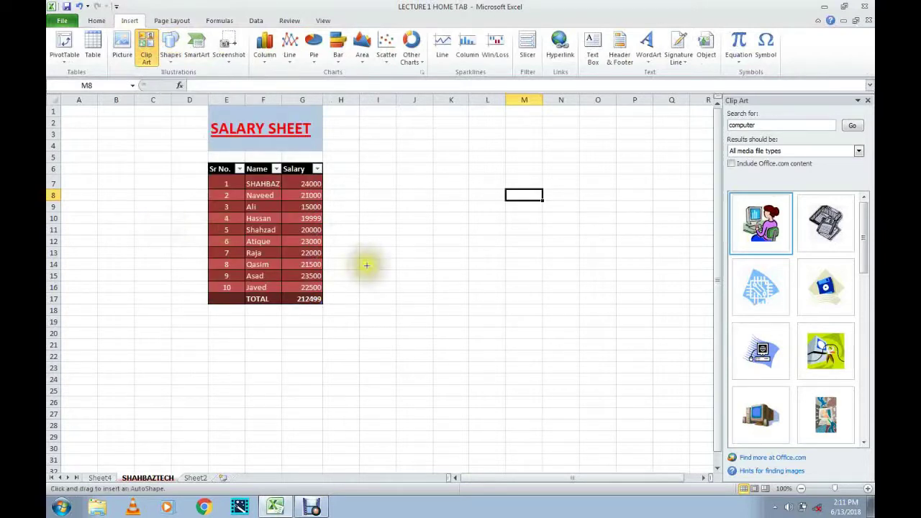
{"action": "mouse_move", "coordinate": [85, 135]}
{"action": "left_mouse_down"}
{"action": "mouse_move", "coordinate": [187, 208]}
{"action": "mouse_move", "coordinate": [206, 244]}
{"action": "left_mouse_up"}
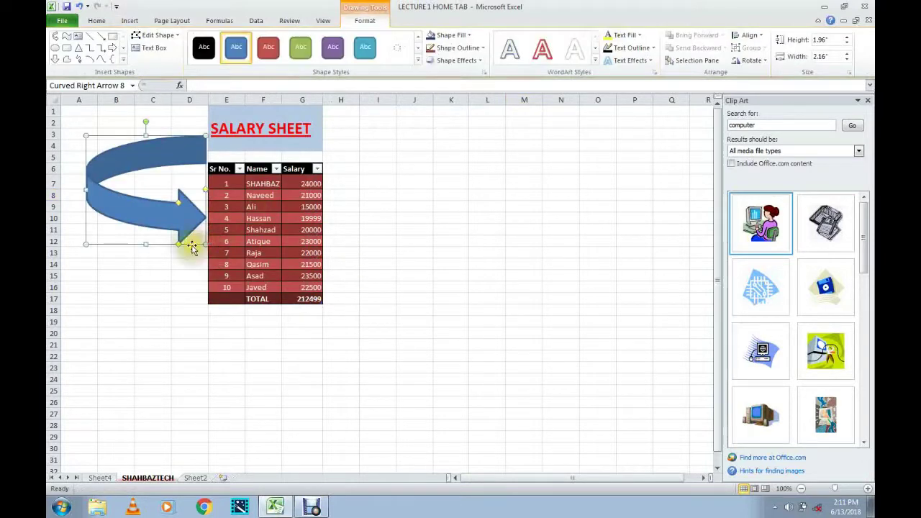
{"action": "left_click", "coordinate": [143, 208]}
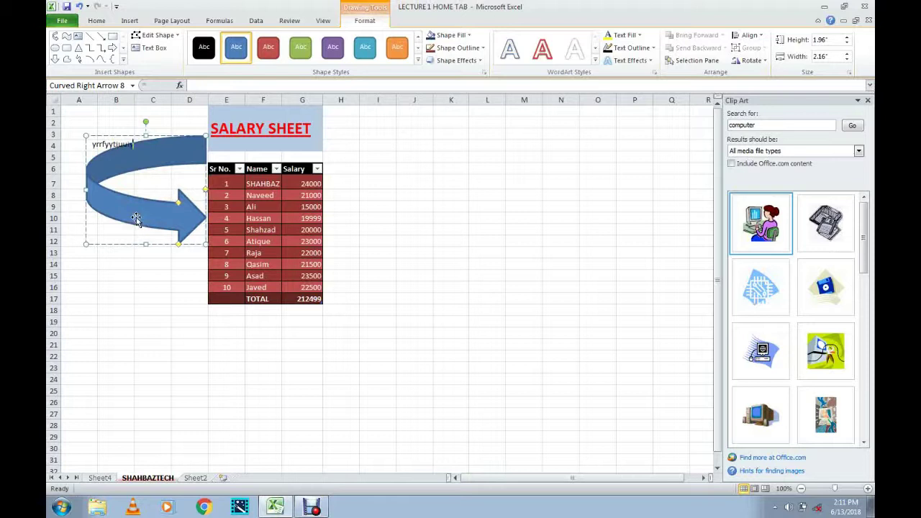
{"action": "left_click", "coordinate": [136, 218]}
{"action": "left_click", "coordinate": [136, 218]}
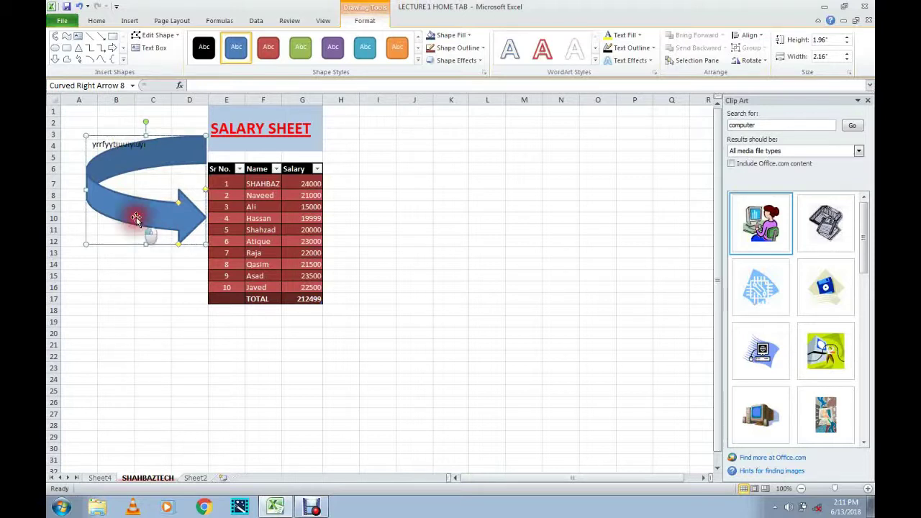
{"action": "left_click", "coordinate": [148, 145]}
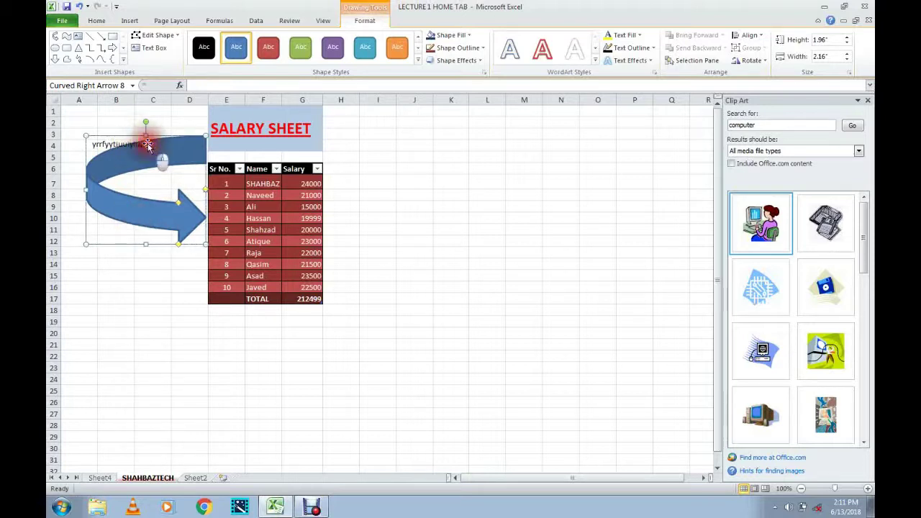
{"action": "left_click", "coordinate": [154, 276]}
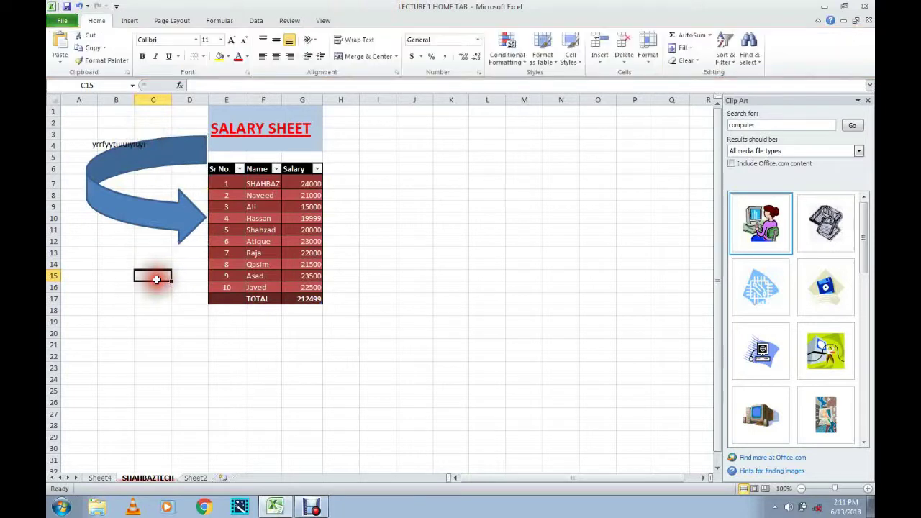
Reposition the curved arrow so its tip rests against the salary table's edge.
{"action": "left_click", "coordinate": [158, 163]}
{"action": "left_click", "coordinate": [136, 211]}
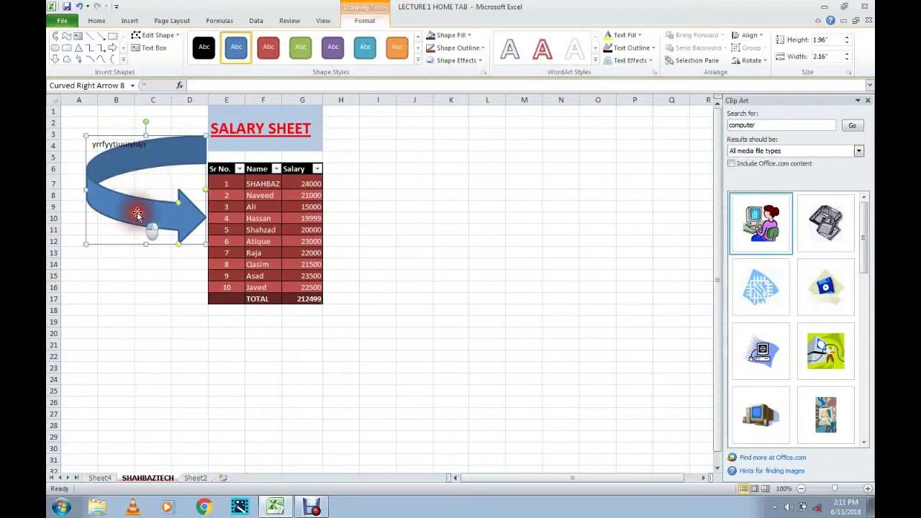
{"action": "left_click", "coordinate": [164, 49]}
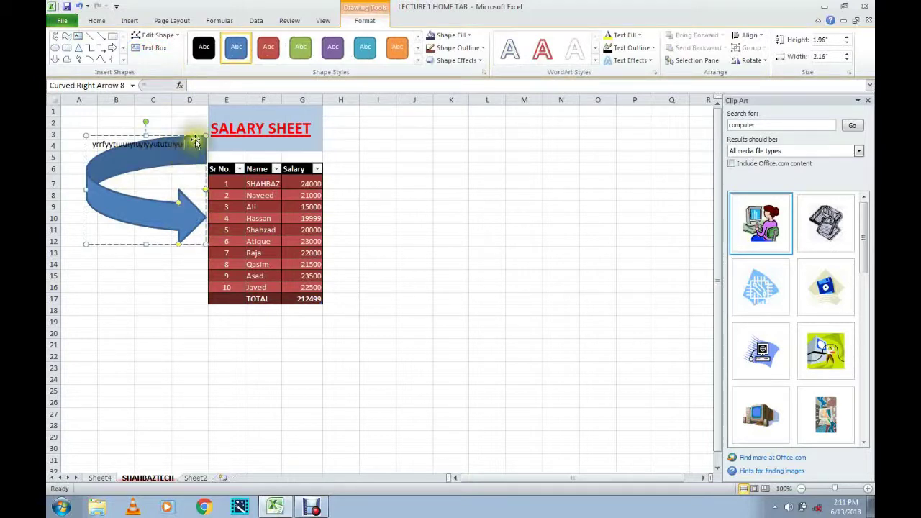
{"action": "left_click_drag", "start_coordinate": [156, 147], "coordinate": [176, 169]}
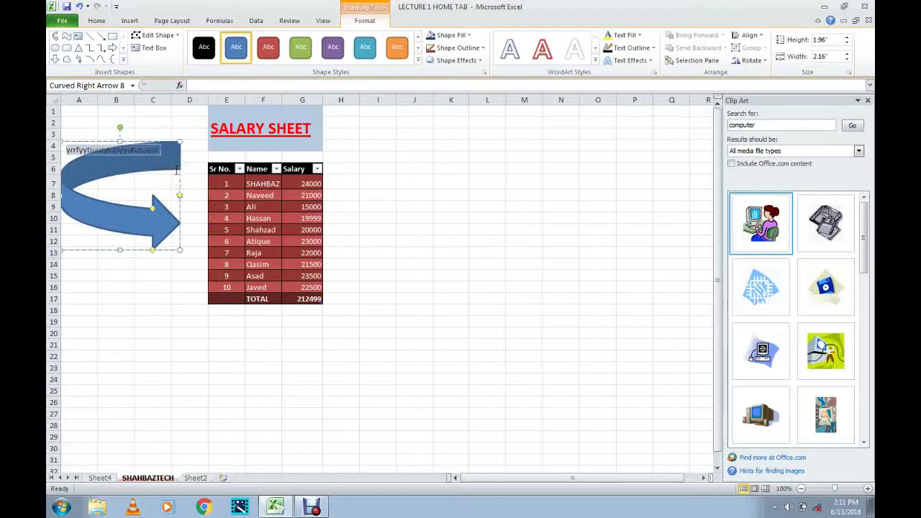
{"action": "left_click", "coordinate": [149, 128]}
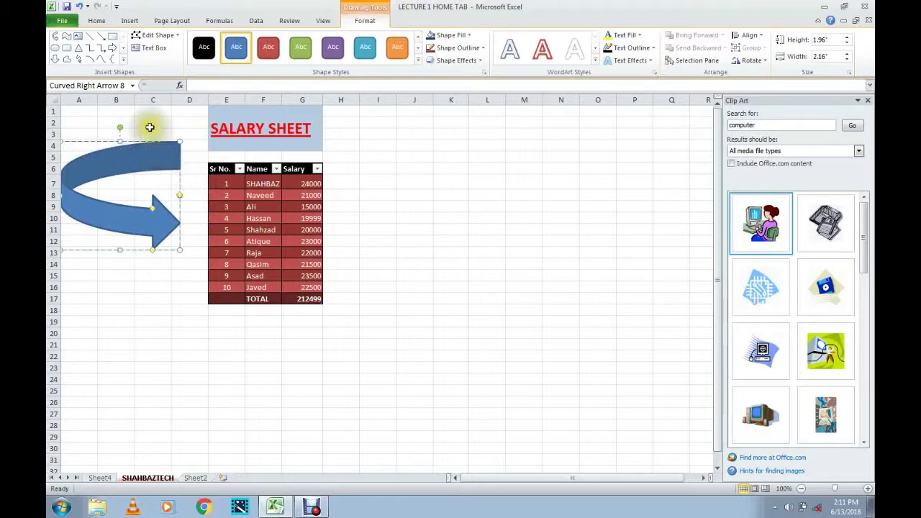
{"action": "mouse_move", "coordinate": [153, 144]}
{"action": "left_mouse_down"}
{"action": "mouse_move", "coordinate": [189, 129]}
{"action": "mouse_move", "coordinate": [167, 129]}
{"action": "mouse_move", "coordinate": [168, 137]}
{"action": "left_mouse_up"}
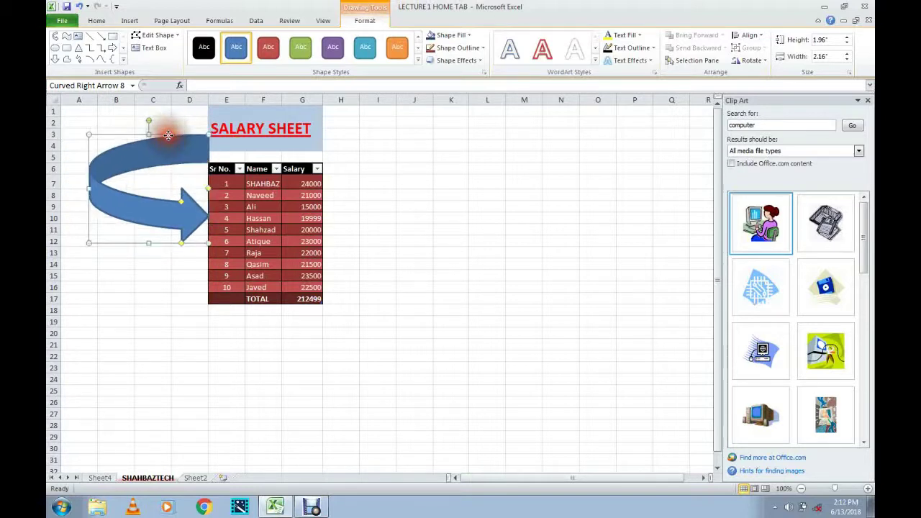
Select the curved arrow and apply the teal shape style instead of green.
{"action": "left_click", "coordinate": [173, 229]}
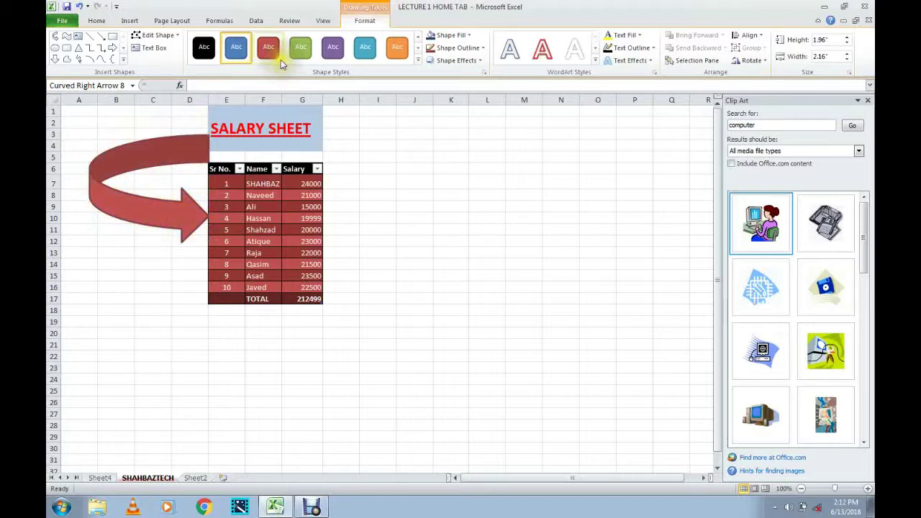
{"action": "left_click", "coordinate": [301, 47]}
{"action": "left_click", "coordinate": [362, 48]}
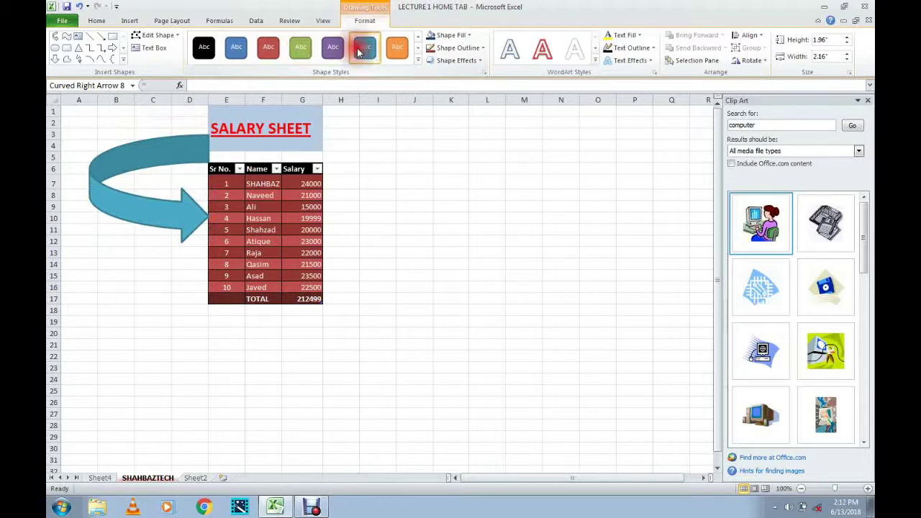
Browse the Shape Effects options and scroll through the WordArt Styles gallery.
{"action": "left_click", "coordinate": [475, 62]}
{"action": "left_click", "coordinate": [471, 60]}
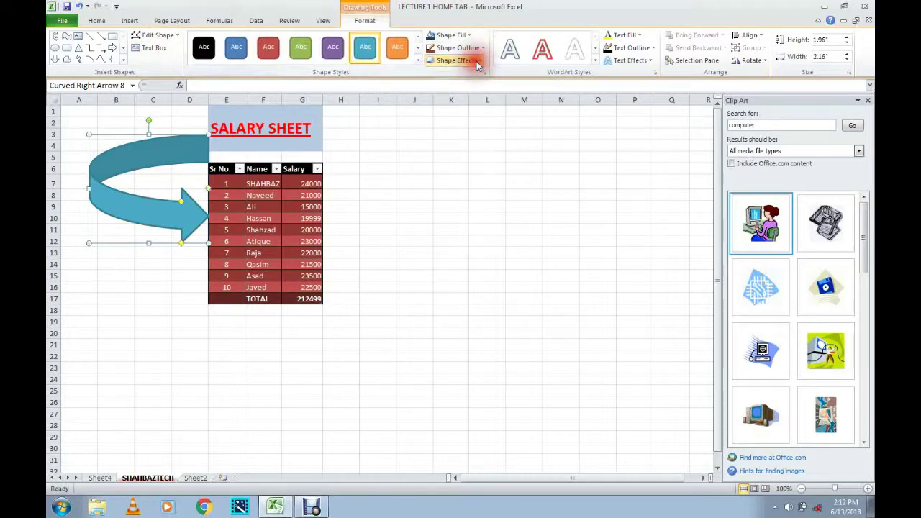
{"action": "left_click", "coordinate": [596, 48]}
{"action": "left_click", "coordinate": [596, 48]}
{"action": "left_click", "coordinate": [596, 47]}
{"action": "left_click", "coordinate": [596, 47]}
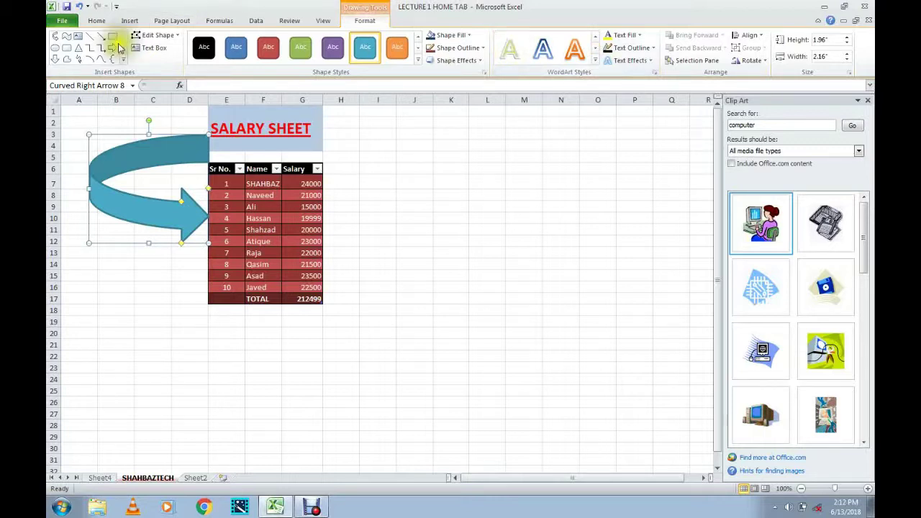
Insert a screen clipping of the desktop icons, move it below the table, then delete it.
{"action": "left_click", "coordinate": [128, 19]}
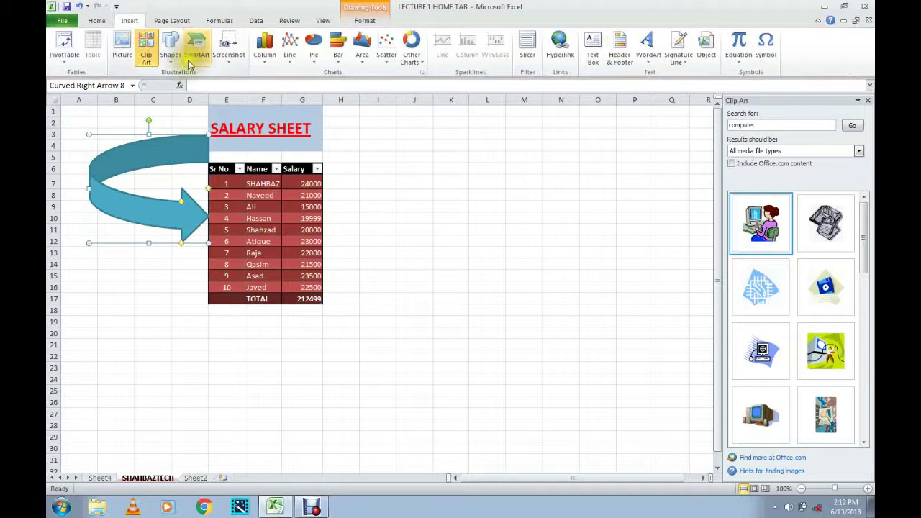
{"action": "left_click", "coordinate": [171, 65]}
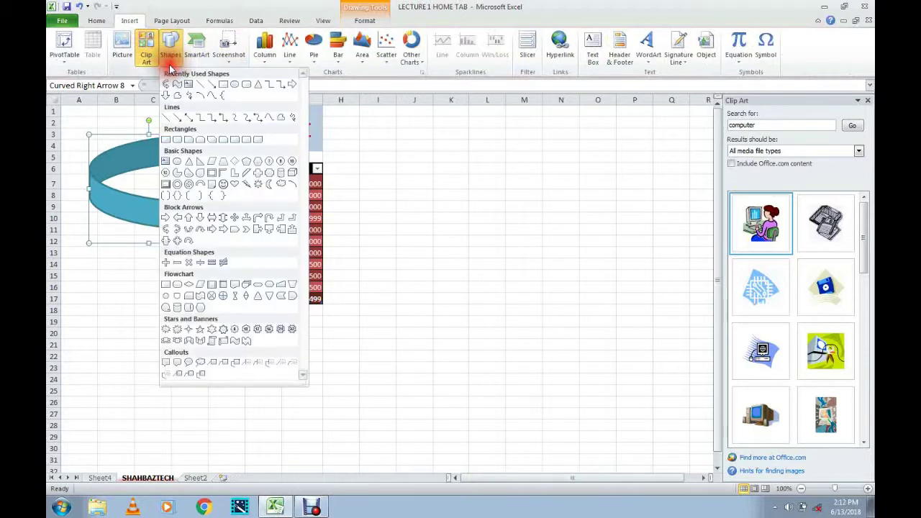
{"action": "left_click", "coordinate": [170, 62]}
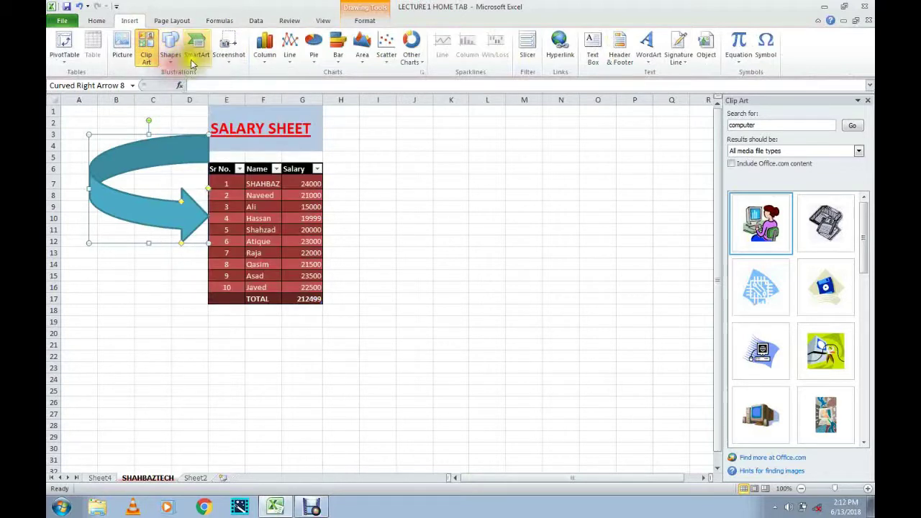
{"action": "left_click", "coordinate": [232, 60]}
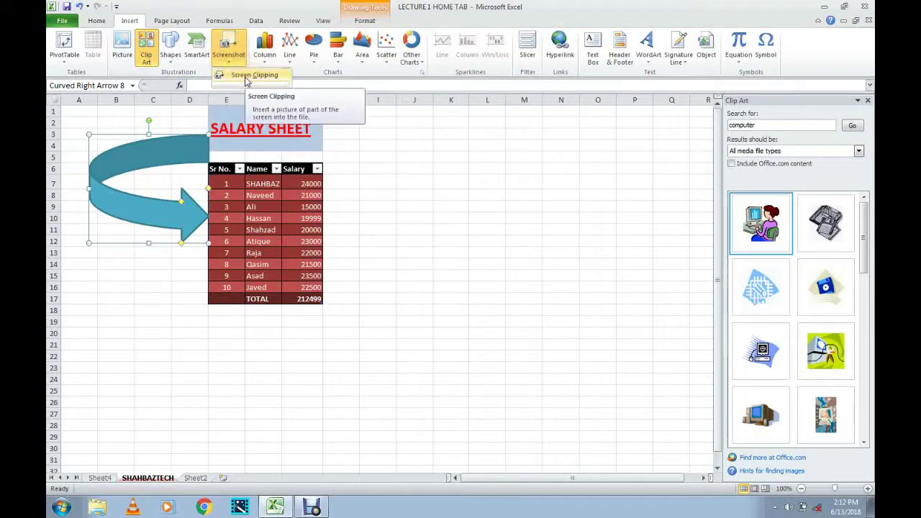
{"action": "left_click", "coordinate": [252, 76]}
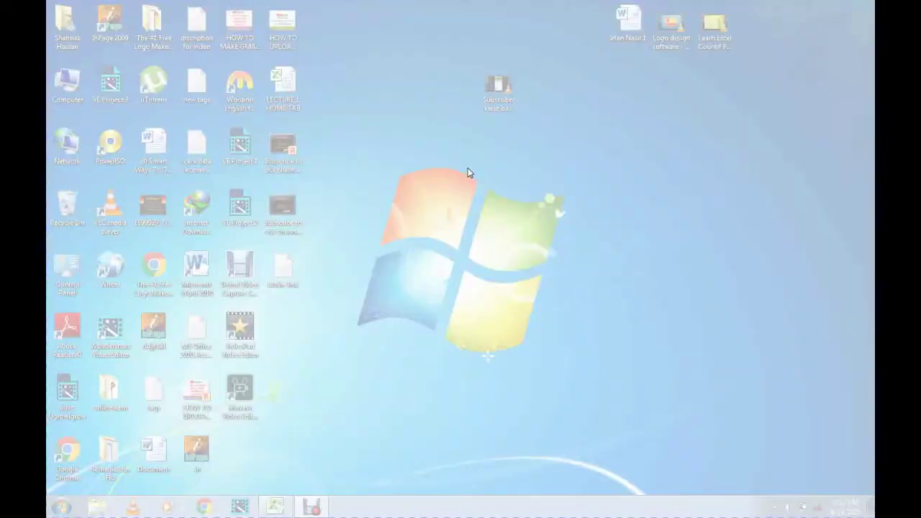
{"action": "left_click_drag", "start_coordinate": [594, 13], "coordinate": [783, 58]}
{"action": "left_click_drag", "start_coordinate": [215, 306], "coordinate": [207, 366]}
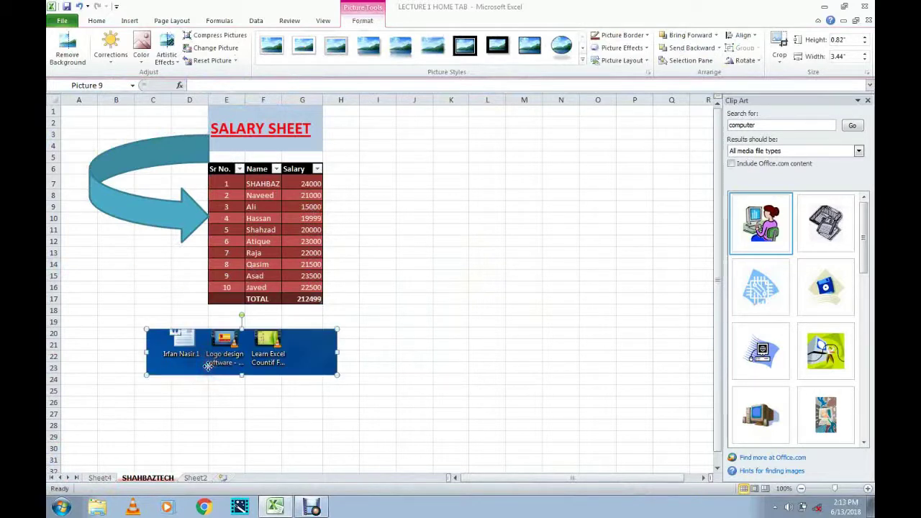
{"action": "key", "text": "Delete"}
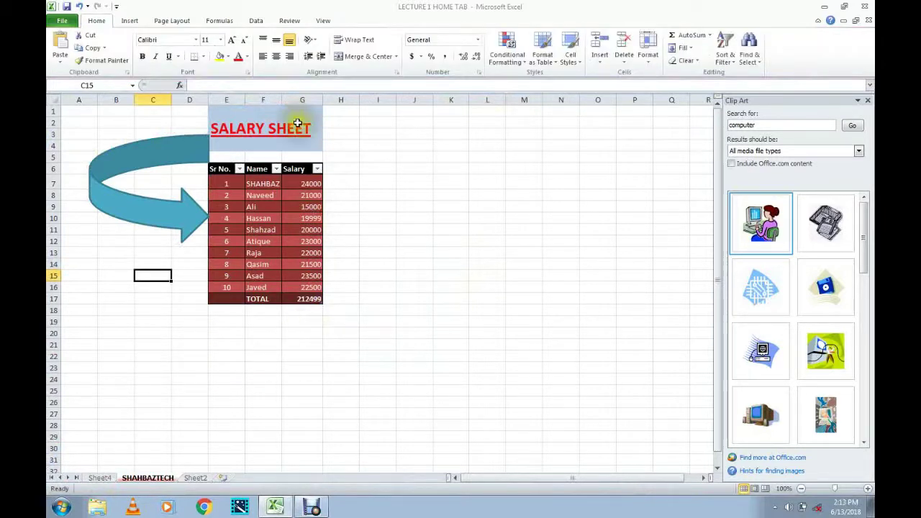
Switch to Sheet4 and select the salary series of its pivot chart.
{"action": "left_click", "coordinate": [129, 20]}
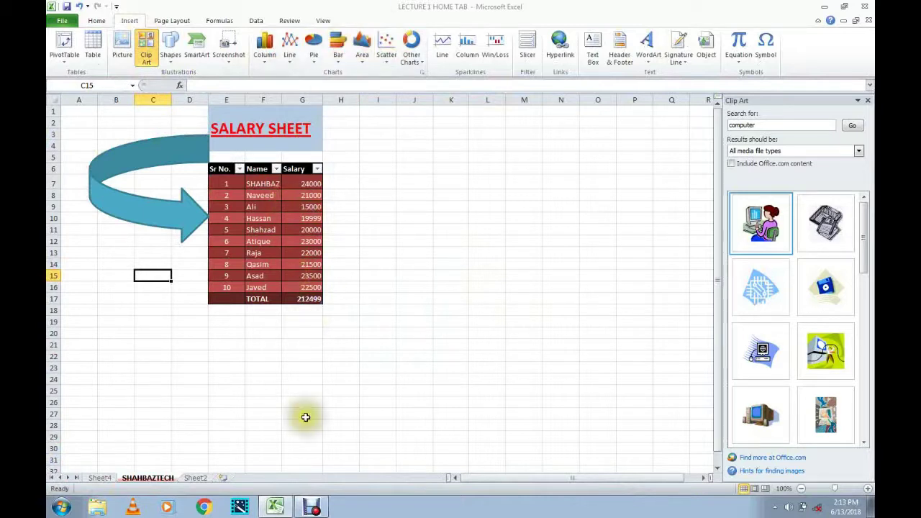
{"action": "left_click", "coordinate": [106, 479]}
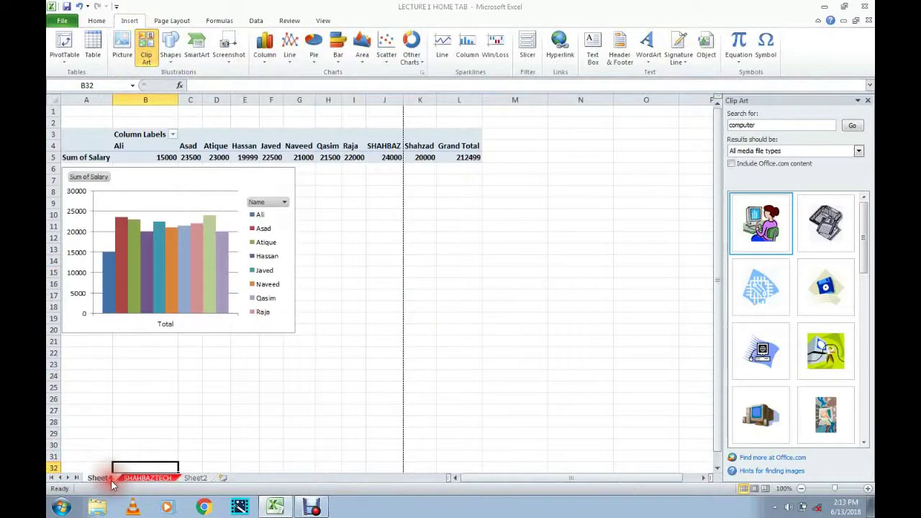
{"action": "left_click", "coordinate": [219, 267]}
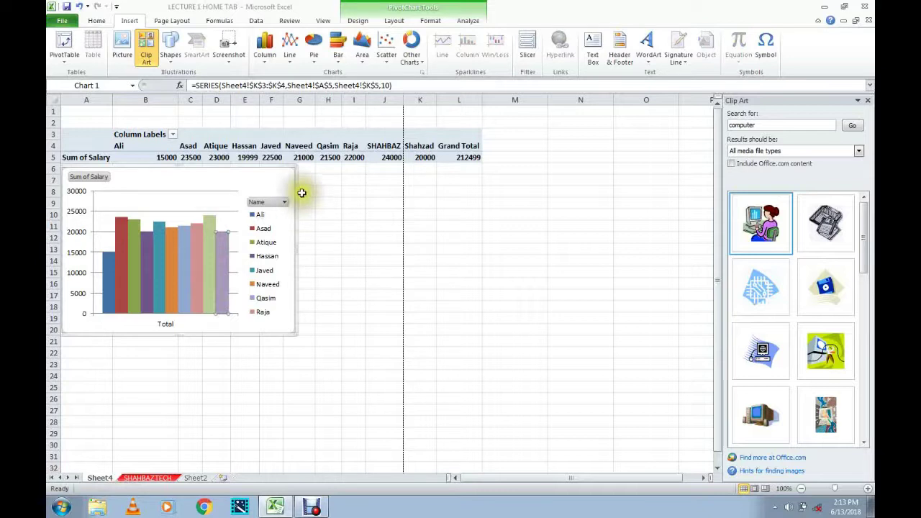
{"action": "left_click", "coordinate": [289, 170]}
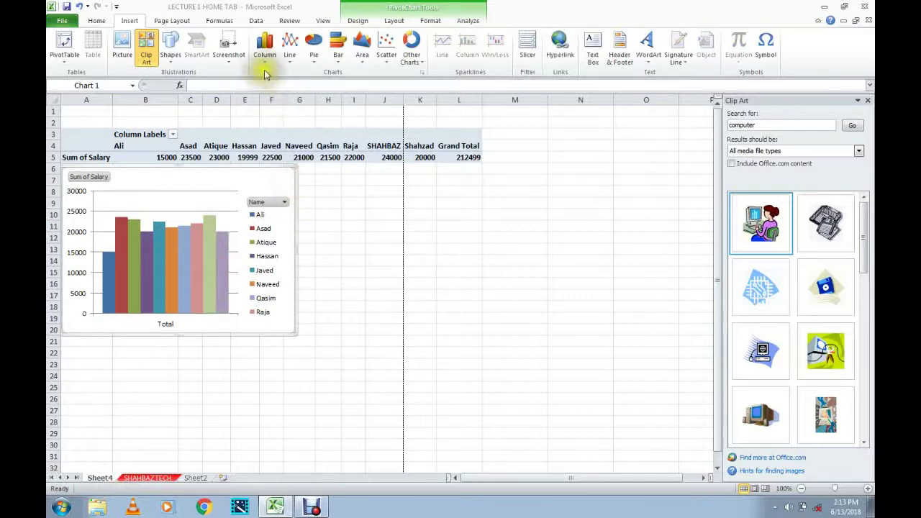
{"action": "left_click", "coordinate": [166, 158]}
{"action": "left_click_drag", "start_coordinate": [166, 157], "coordinate": [404, 157]}
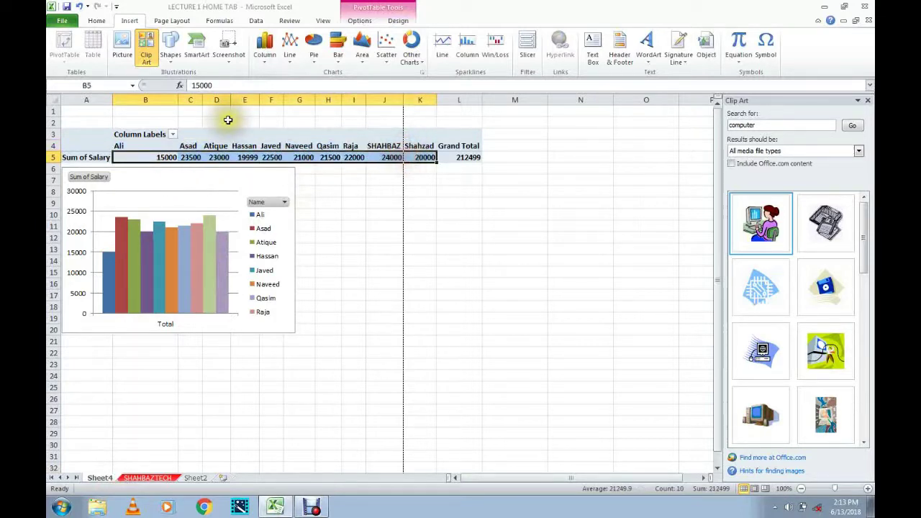
{"action": "left_click", "coordinate": [259, 65]}
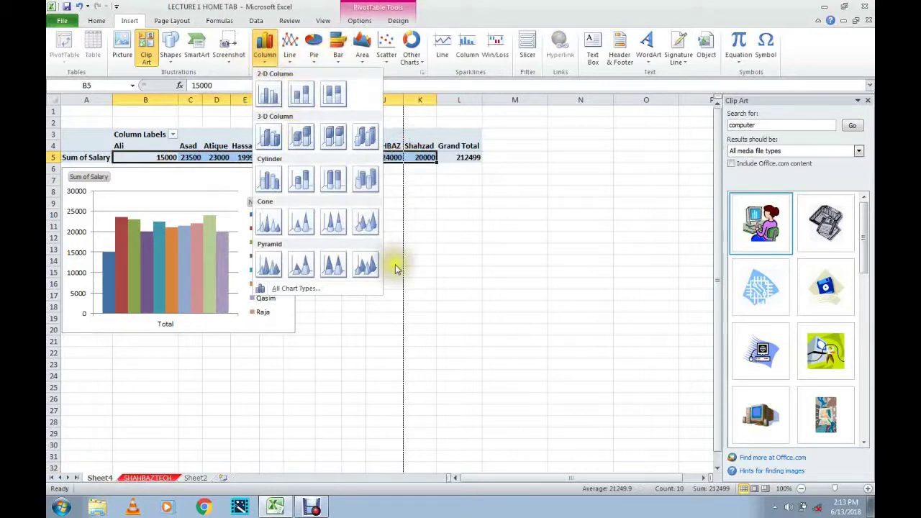
{"action": "left_click", "coordinate": [433, 262]}
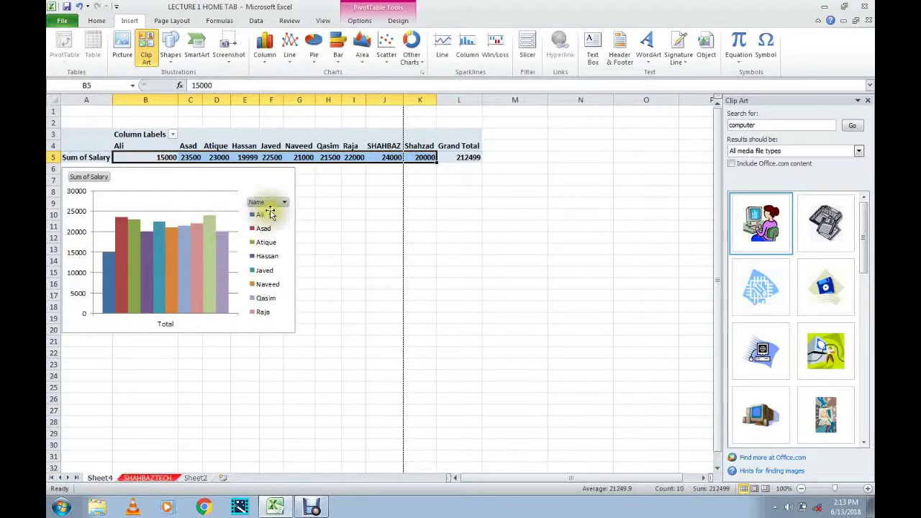
{"action": "left_click", "coordinate": [284, 203]}
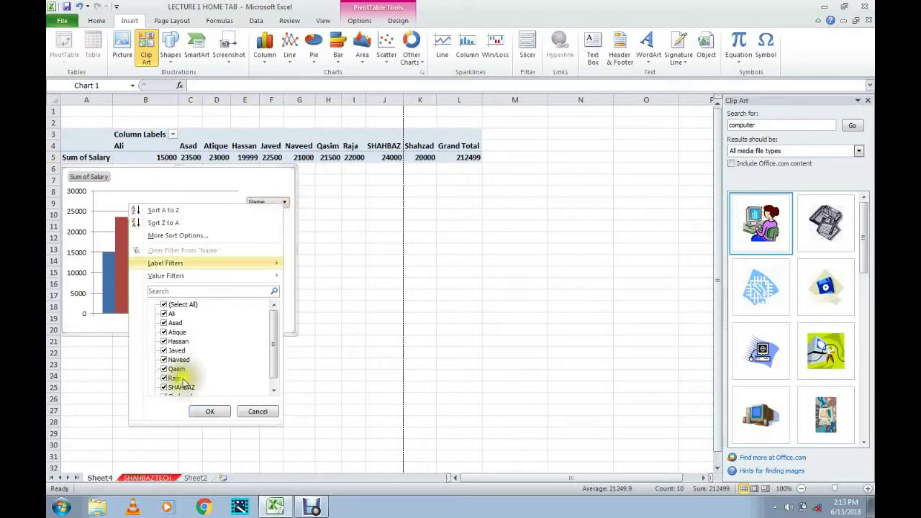
{"action": "left_click", "coordinate": [324, 211]}
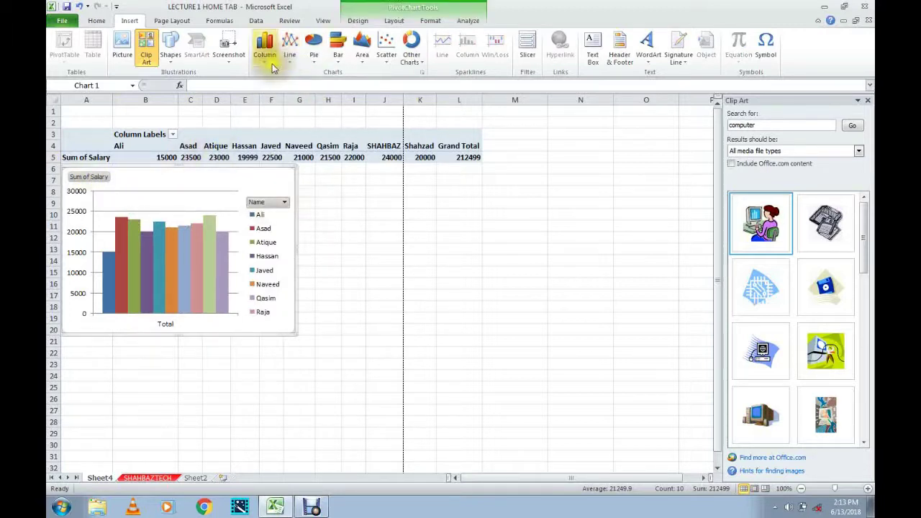
{"action": "left_click", "coordinate": [272, 65]}
{"action": "left_click", "coordinate": [270, 62]}
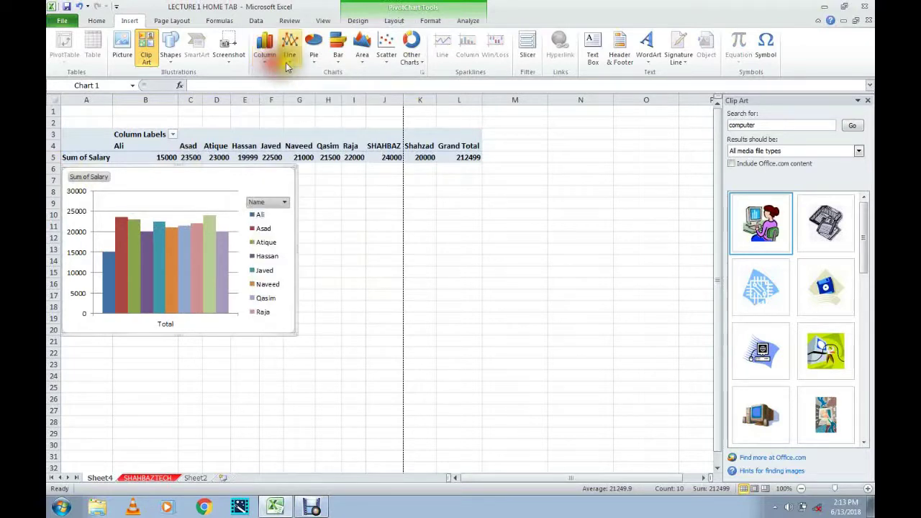
{"action": "left_click", "coordinate": [289, 62]}
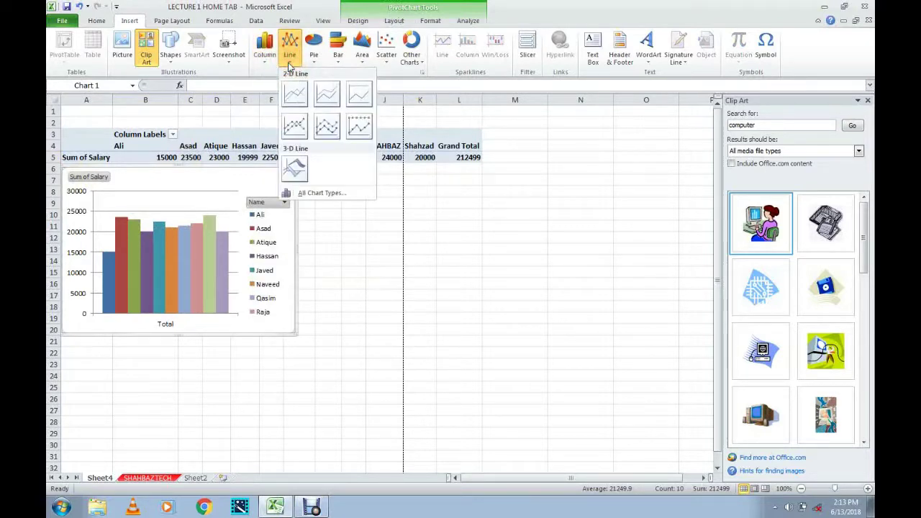
{"action": "left_click", "coordinate": [289, 64]}
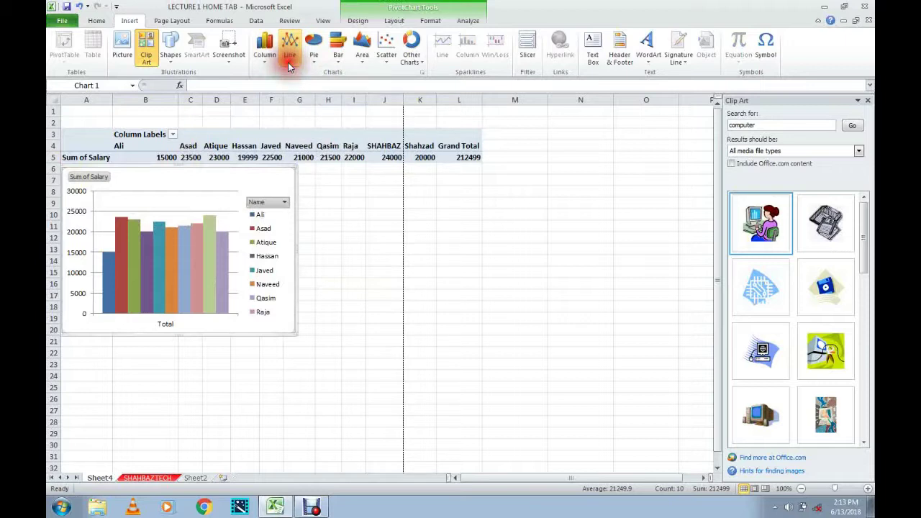
{"action": "left_click", "coordinate": [312, 62]}
{"action": "left_click", "coordinate": [312, 63]}
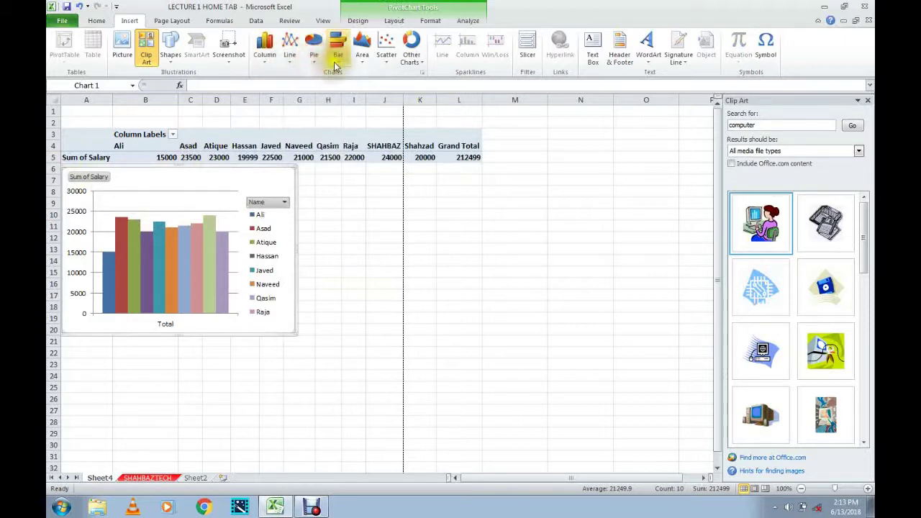
{"action": "left_click", "coordinate": [338, 62]}
{"action": "left_click", "coordinate": [340, 64]}
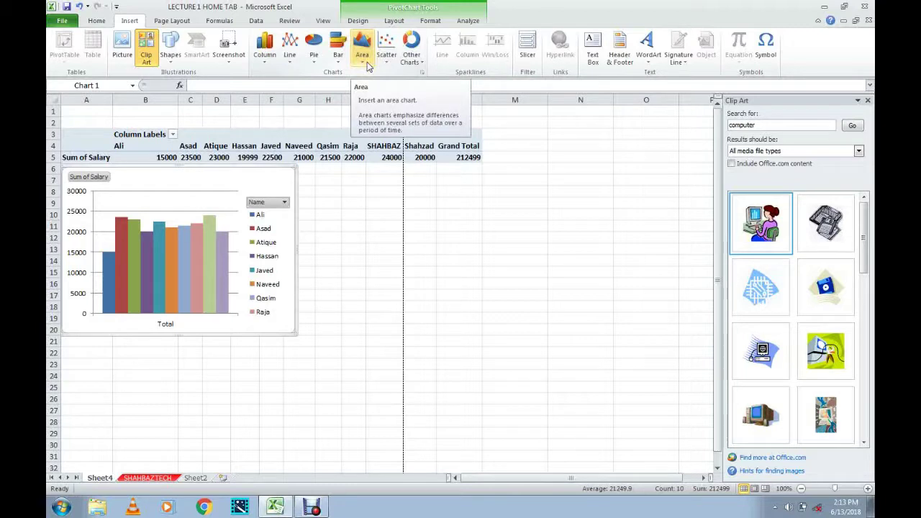
{"action": "left_click", "coordinate": [466, 188]}
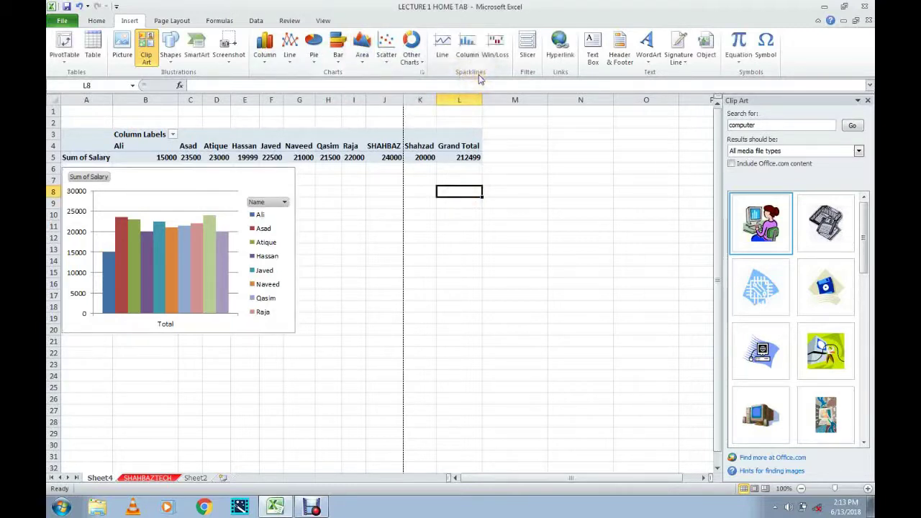
{"action": "left_click", "coordinate": [462, 159]}
Insert a Win/Loss sparkline from K5 with its location range set to $K$5.
{"action": "left_click", "coordinate": [423, 158]}
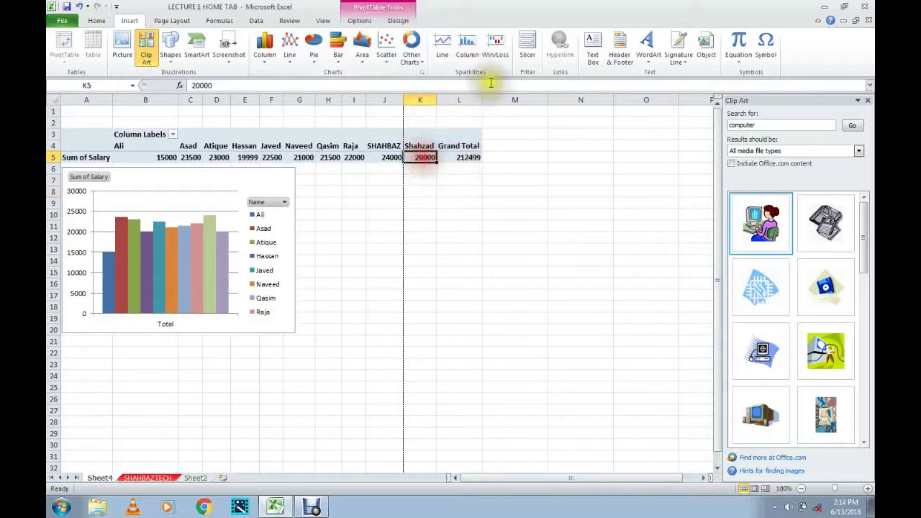
{"action": "left_click", "coordinate": [496, 51]}
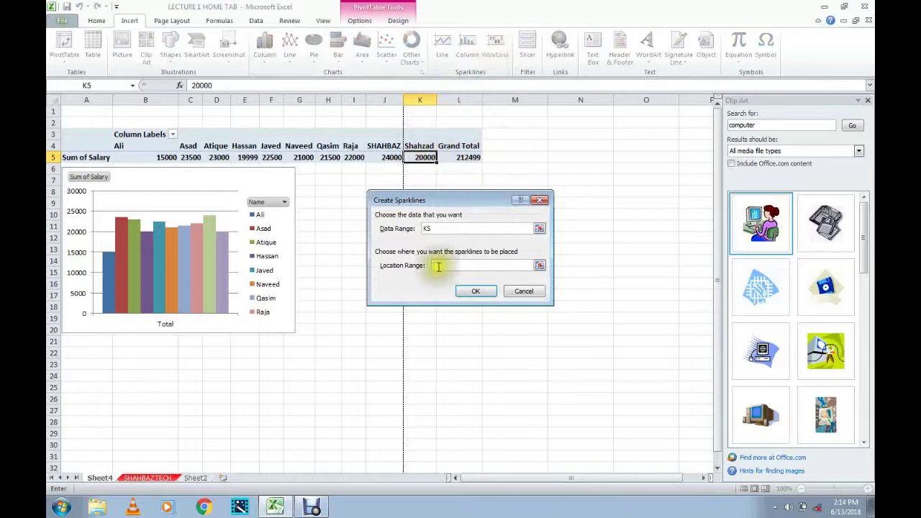
{"action": "left_click", "coordinate": [422, 157]}
{"action": "left_click", "coordinate": [477, 290]}
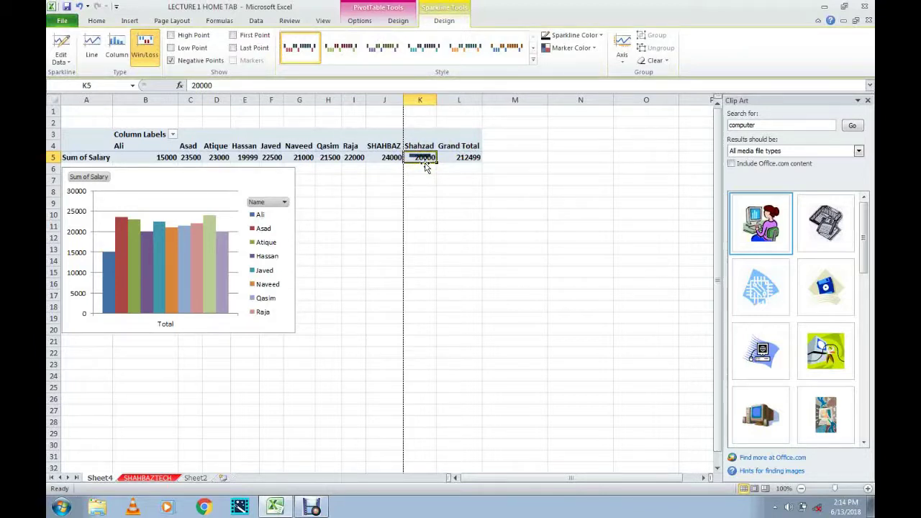
{"action": "left_click", "coordinate": [463, 158]}
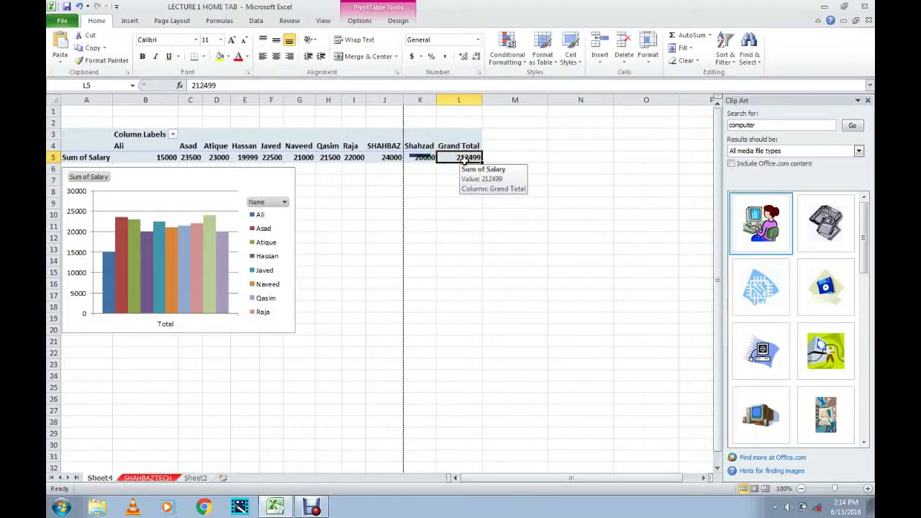
{"action": "left_click", "coordinate": [424, 159]}
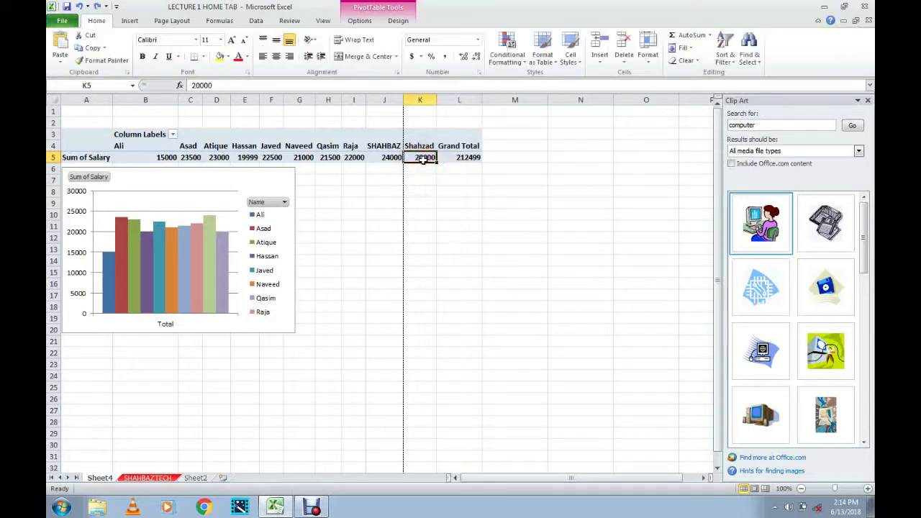
{"action": "left_click", "coordinate": [127, 22]}
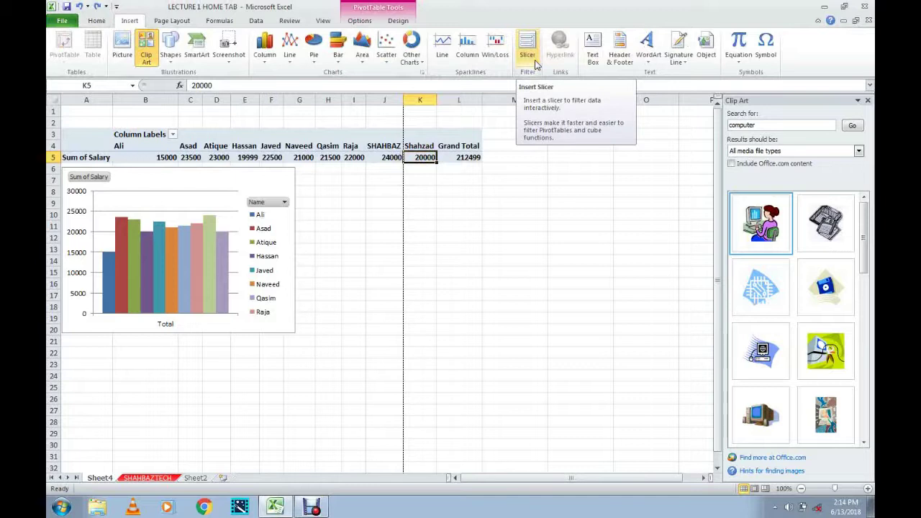
{"action": "left_click", "coordinate": [352, 249]}
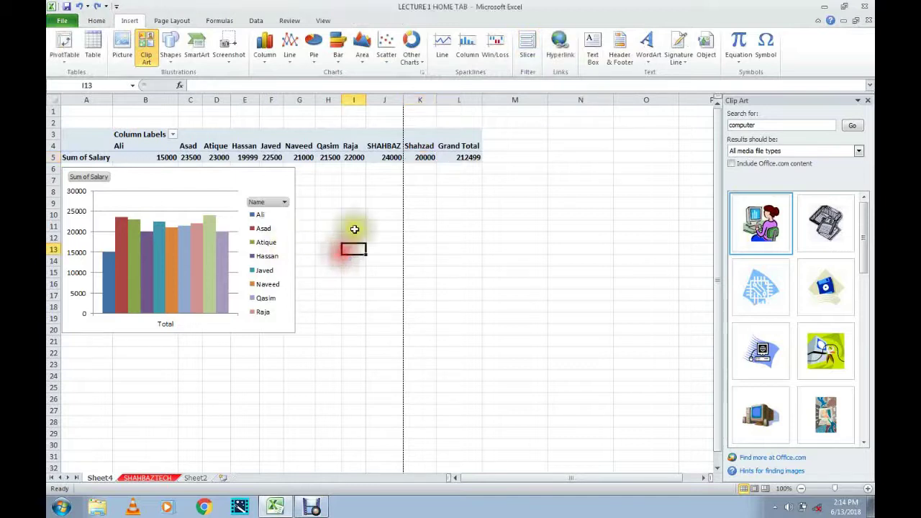
{"action": "left_click", "coordinate": [526, 49]}
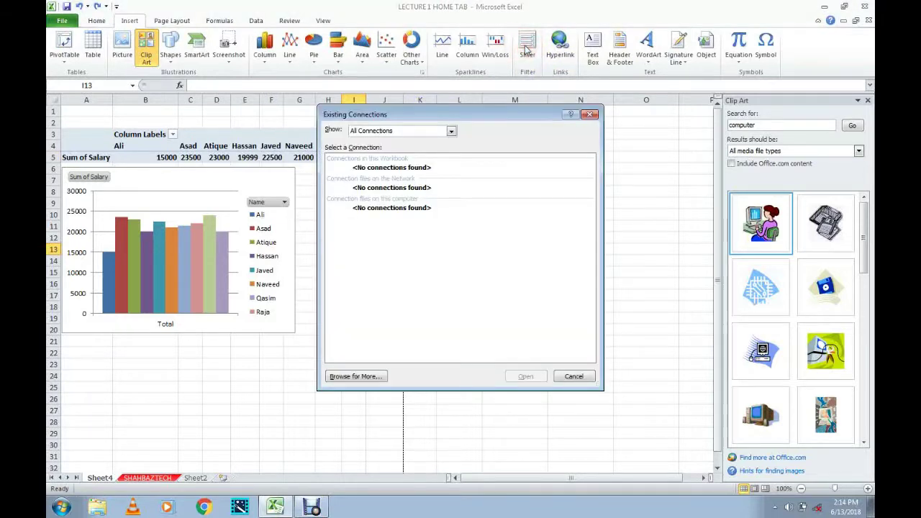
{"action": "left_click", "coordinate": [591, 115]}
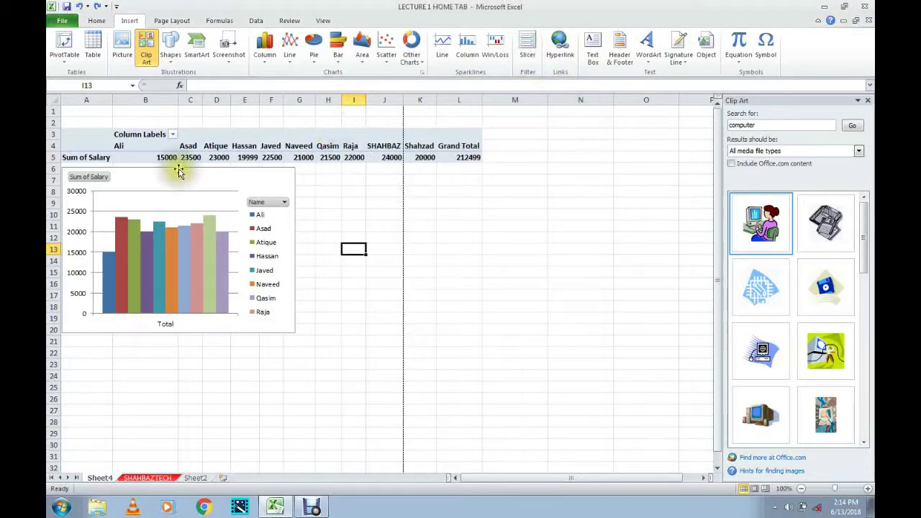
Insert Sr No., Name and Salary slicers for the pivot chart.
{"action": "left_click", "coordinate": [184, 197]}
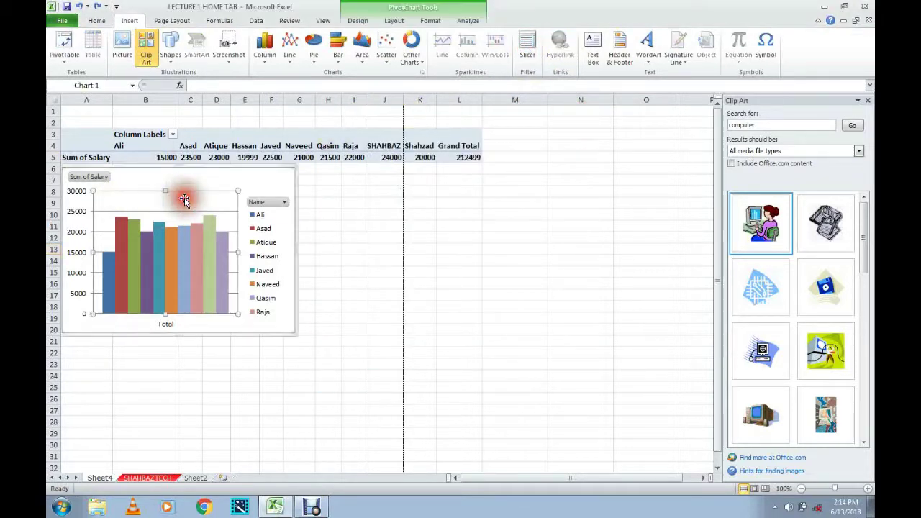
{"action": "left_click", "coordinate": [527, 48]}
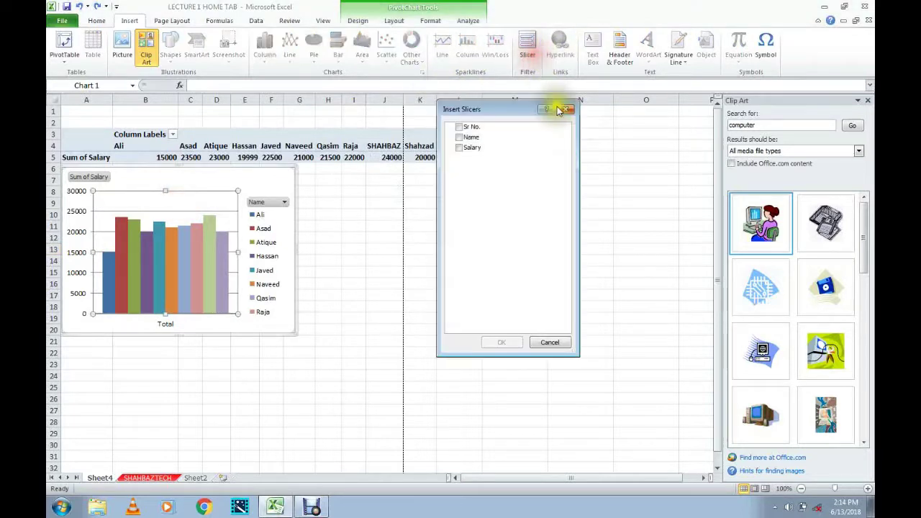
{"action": "left_click", "coordinate": [460, 129]}
{"action": "left_click", "coordinate": [461, 136]}
{"action": "left_click", "coordinate": [460, 147]}
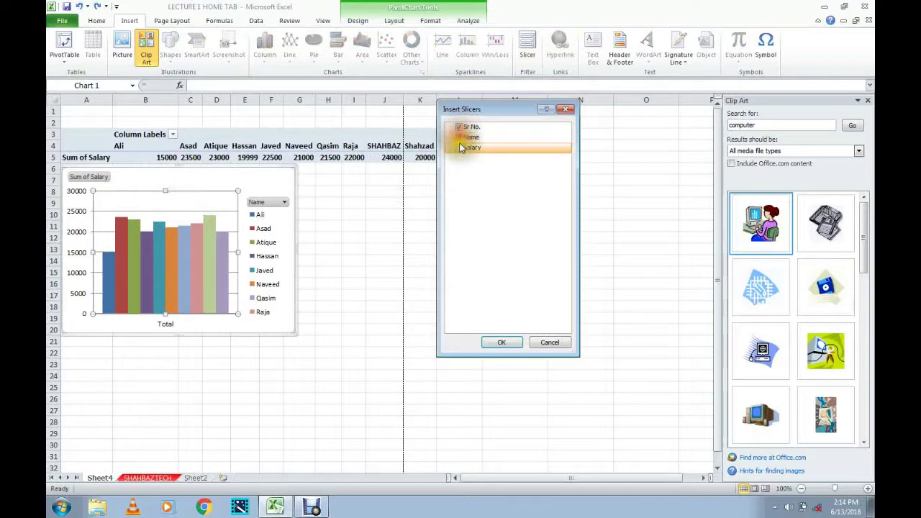
{"action": "left_click", "coordinate": [502, 341]}
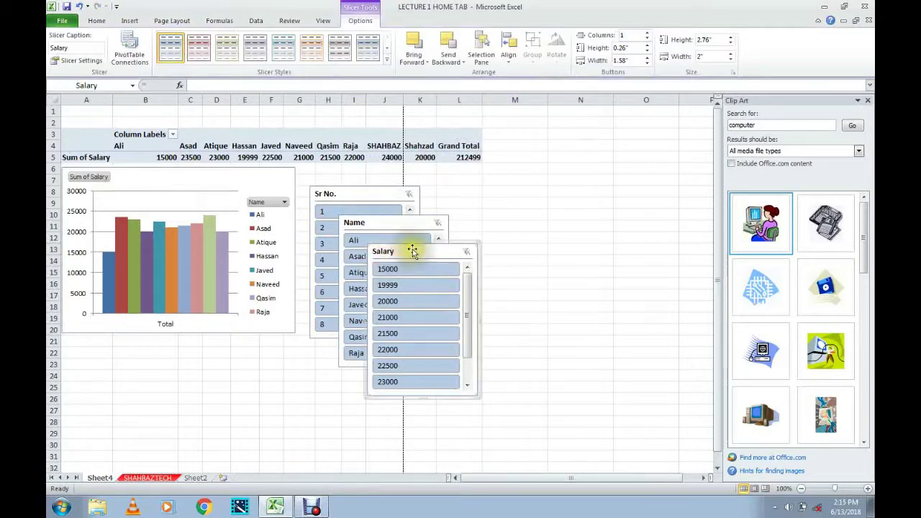
Arrange the Salary, Name and Sr No. slicers in a row right of the chart.
{"action": "left_click_drag", "start_coordinate": [417, 252], "coordinate": [632, 209]}
{"action": "left_click", "coordinate": [417, 223]}
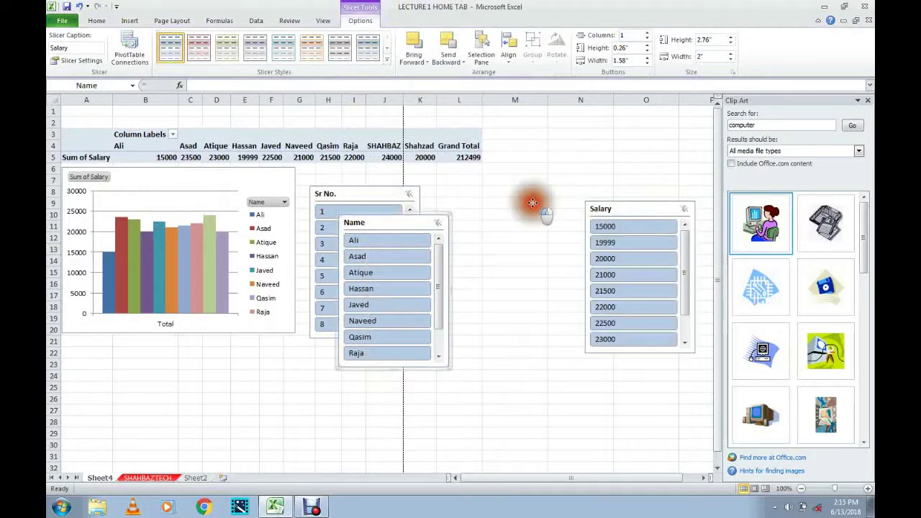
{"action": "left_click_drag", "start_coordinate": [534, 216], "coordinate": [539, 214]}
{"action": "left_click", "coordinate": [372, 195]}
{"action": "left_click_drag", "start_coordinate": [402, 222], "coordinate": [410, 210]}
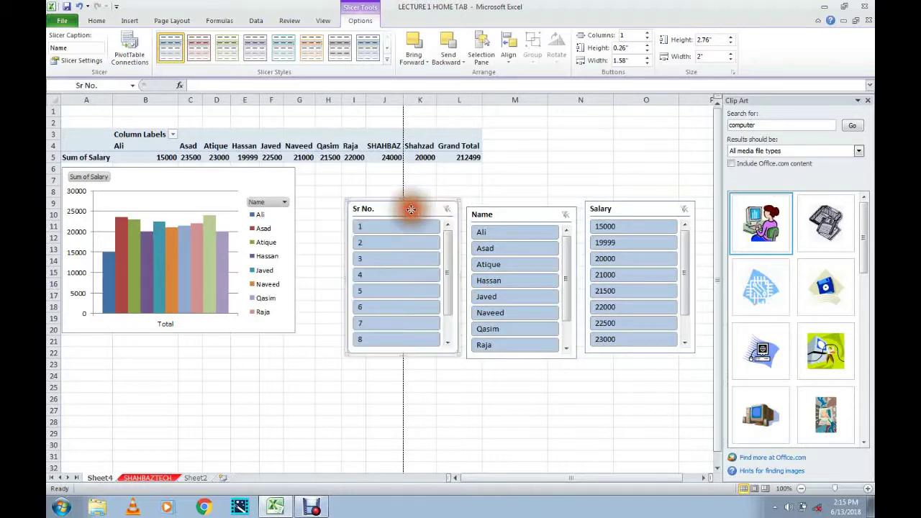
{"action": "left_click", "coordinate": [506, 205]}
{"action": "left_click_drag", "start_coordinate": [505, 205], "coordinate": [508, 200]}
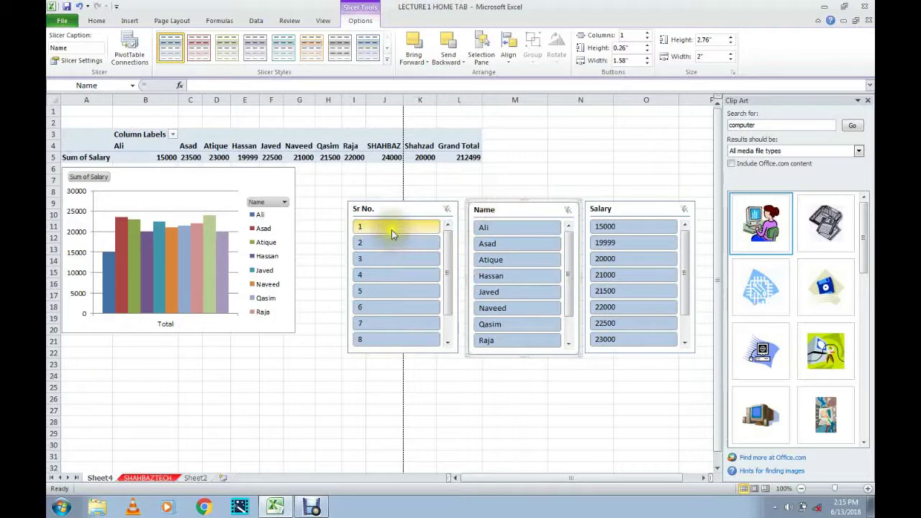
{"action": "left_click", "coordinate": [396, 207]}
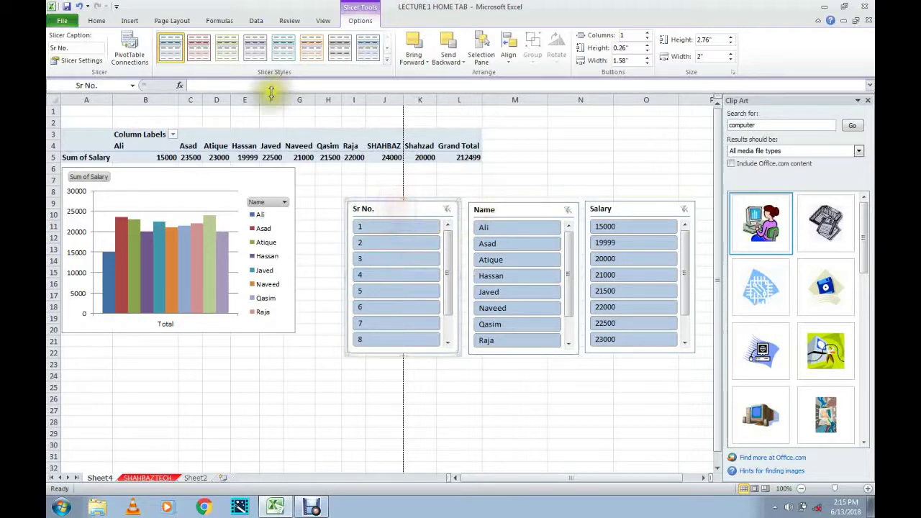
Style the Sr No. slicer pink, the Name slicer grey and the Salary slicer red.
{"action": "left_click", "coordinate": [199, 47]}
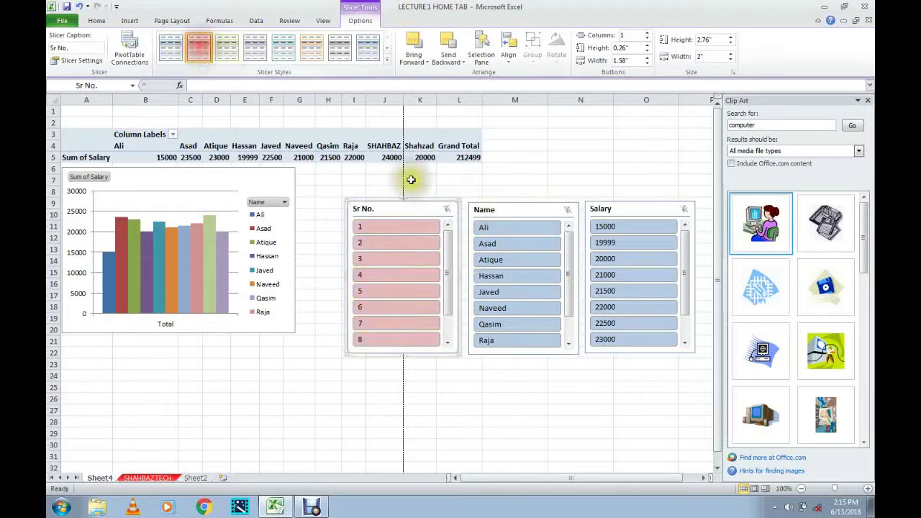
{"action": "left_click", "coordinate": [530, 206]}
{"action": "left_click", "coordinate": [341, 48]}
{"action": "left_click", "coordinate": [627, 209]}
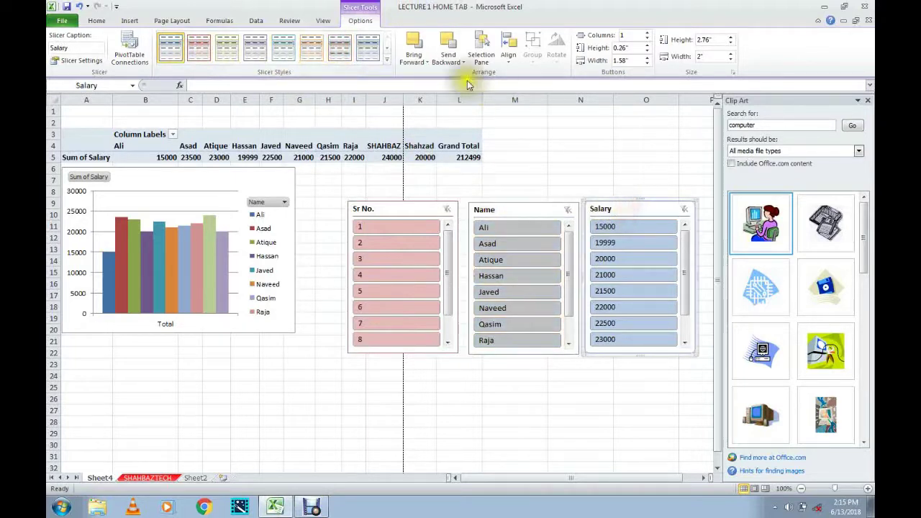
{"action": "left_click", "coordinate": [212, 52]}
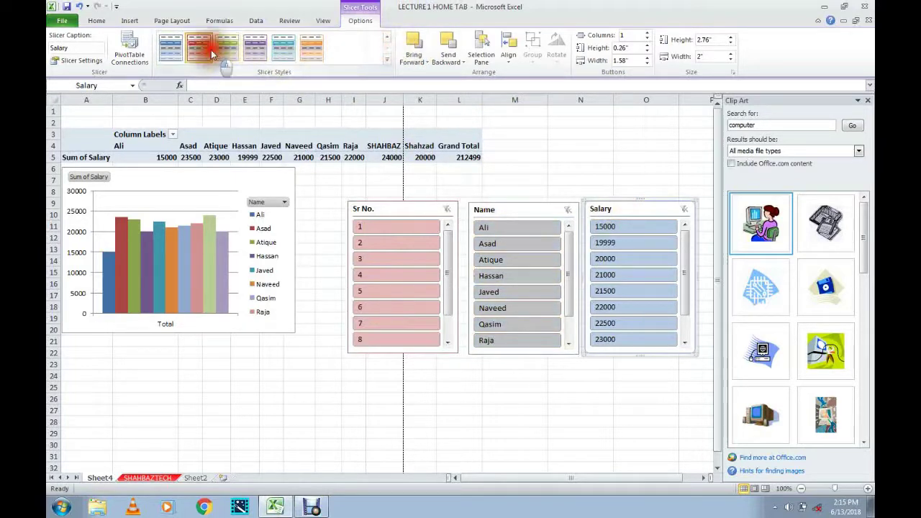
{"action": "left_click", "coordinate": [425, 213]}
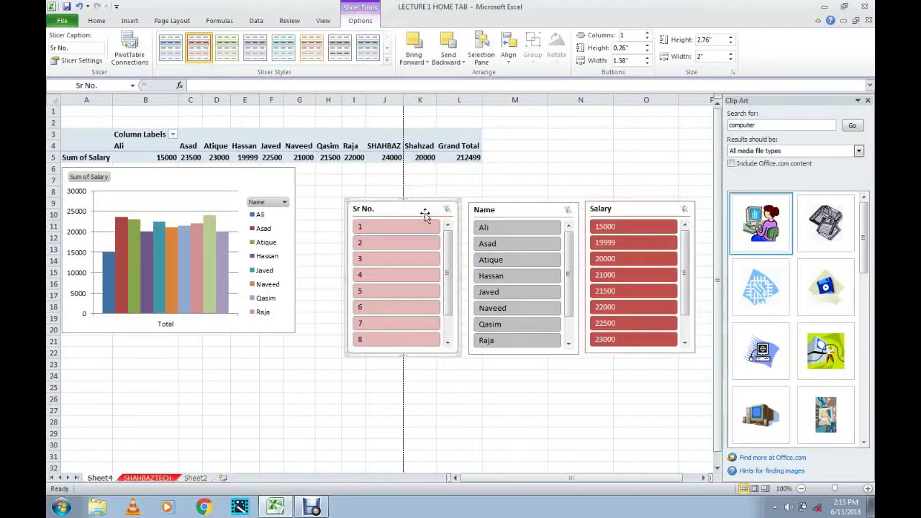
Set the Sr No., Name and Salary slicers to show their buttons in two columns.
{"action": "left_click", "coordinate": [647, 32]}
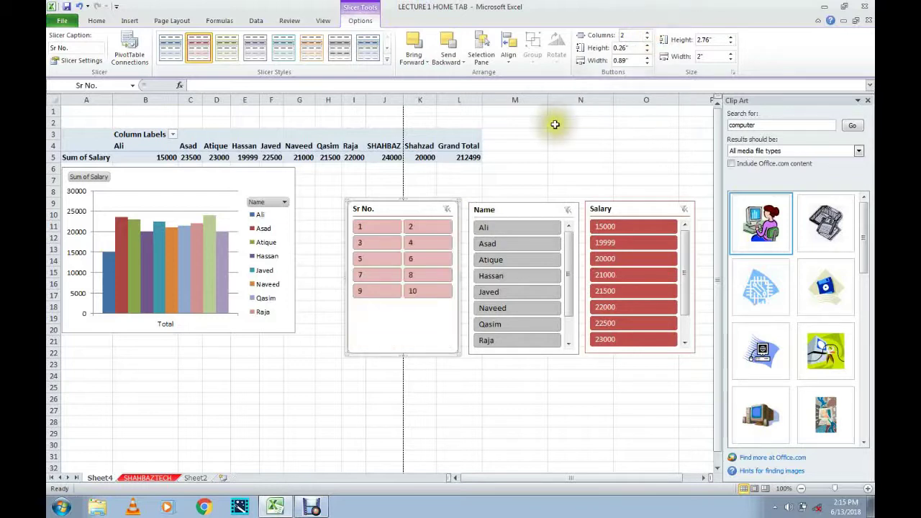
{"action": "left_click", "coordinate": [512, 208]}
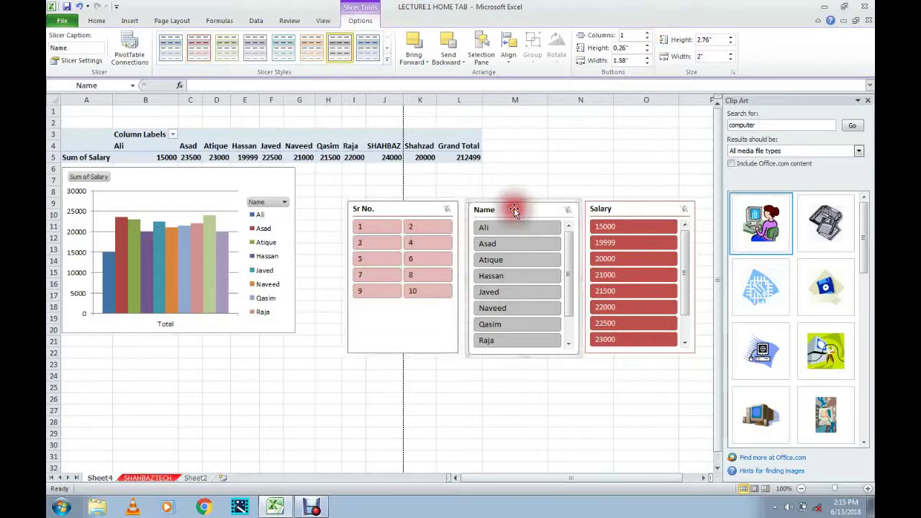
{"action": "left_click", "coordinate": [647, 33]}
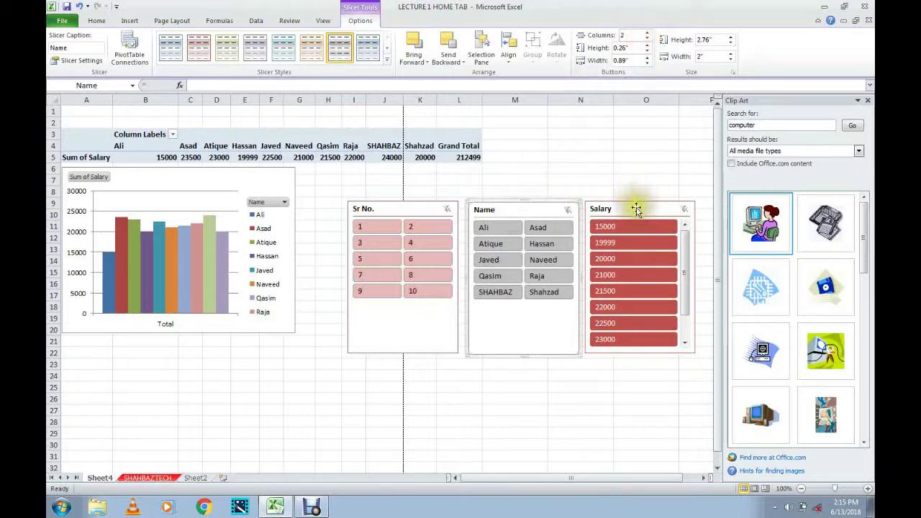
{"action": "left_click", "coordinate": [636, 209]}
{"action": "left_click", "coordinate": [647, 32]}
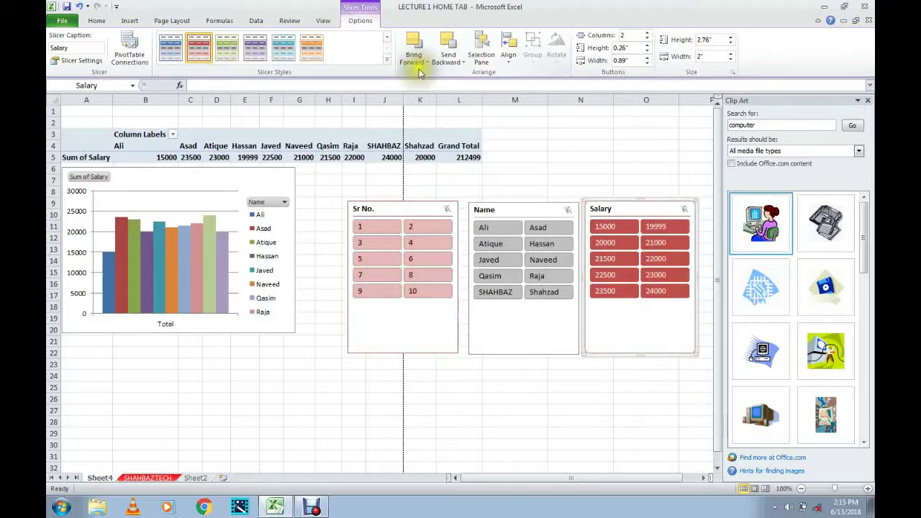
{"action": "left_click", "coordinate": [407, 207]}
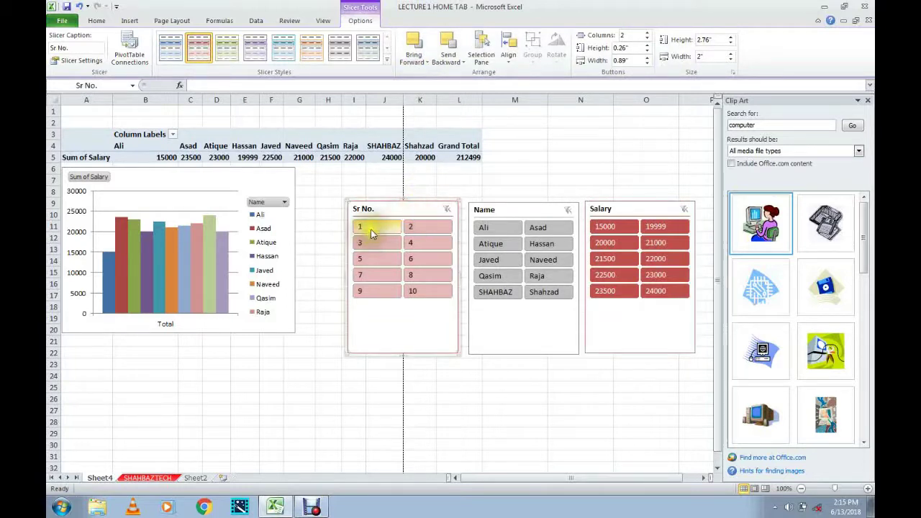
{"action": "left_click", "coordinate": [383, 229]}
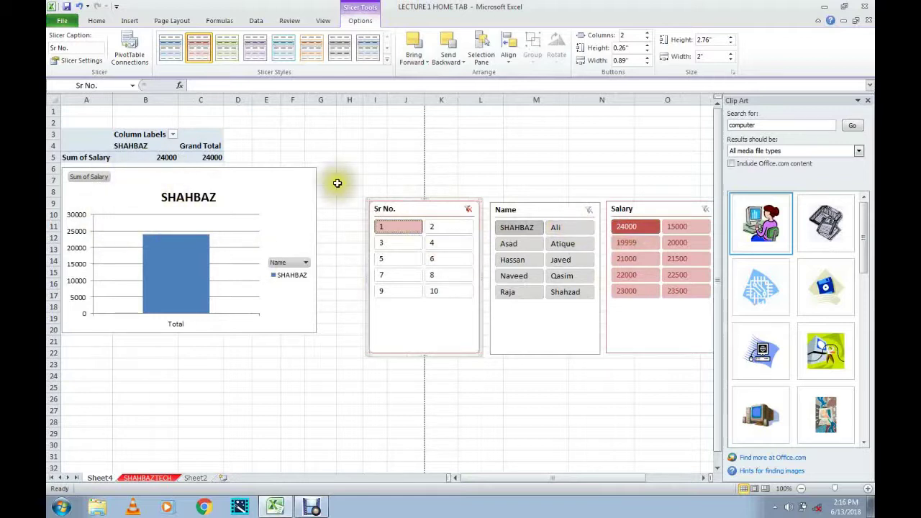
{"action": "left_click", "coordinate": [468, 209]}
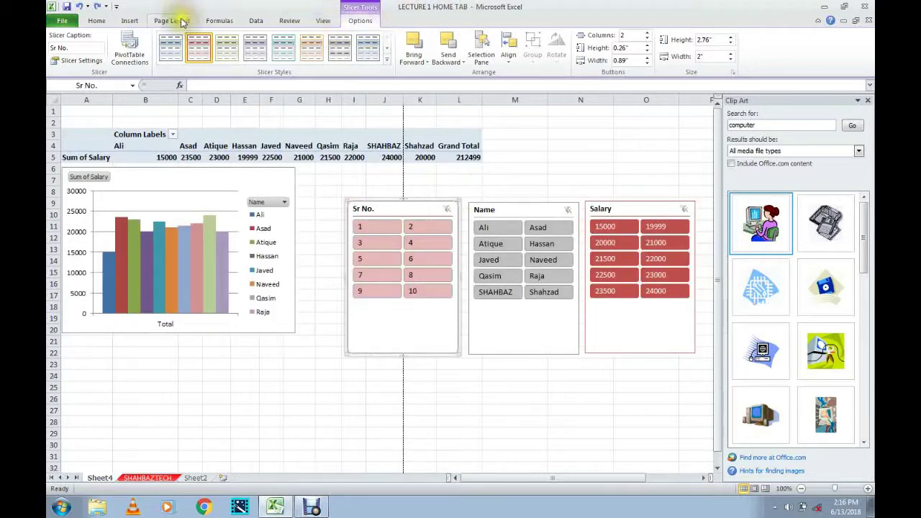
{"action": "left_click", "coordinate": [128, 21]}
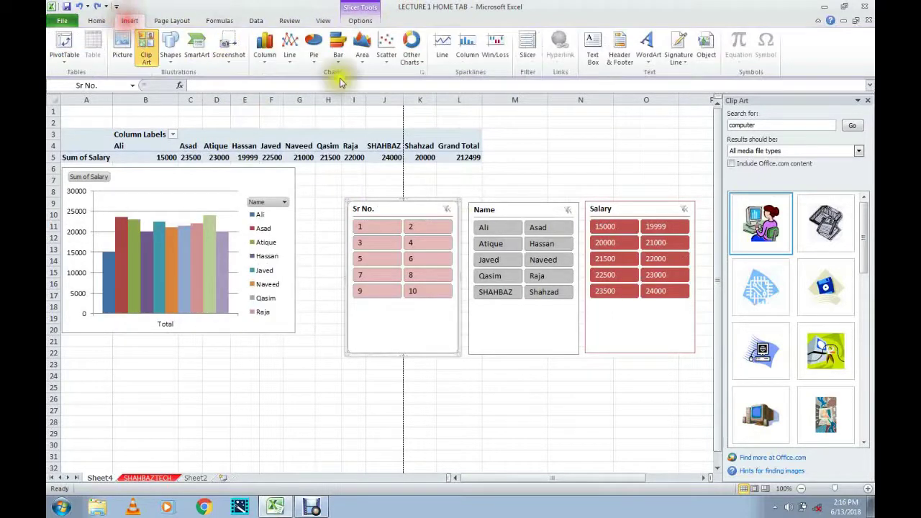
{"action": "left_click", "coordinate": [539, 167]}
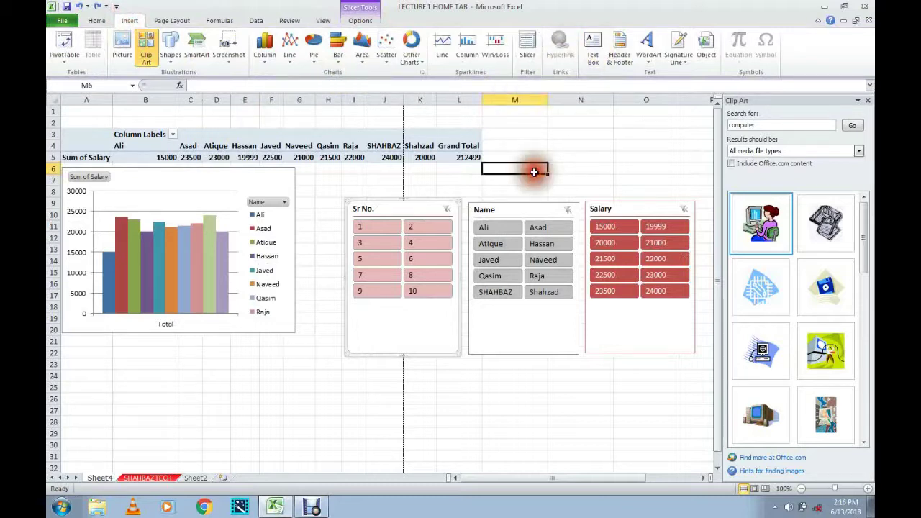
{"action": "left_click", "coordinate": [270, 413]}
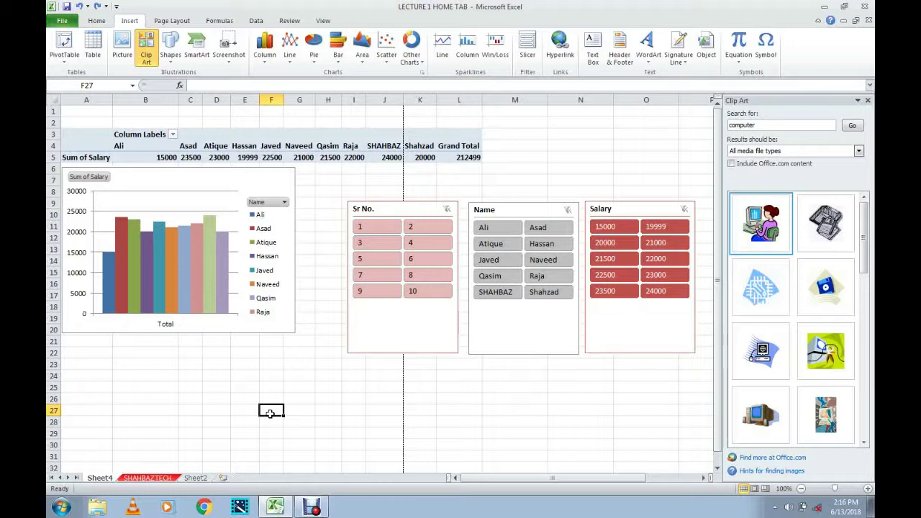
{"action": "left_click", "coordinate": [269, 364]}
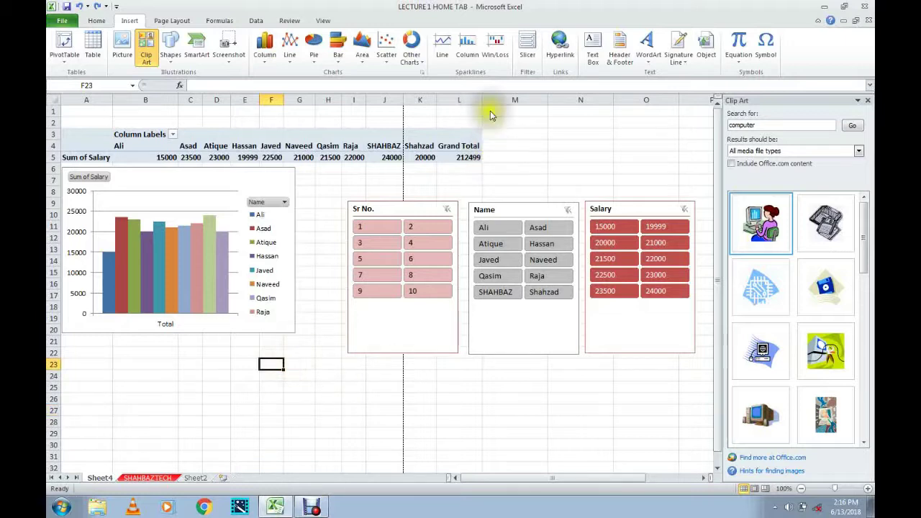
{"action": "left_click", "coordinate": [560, 47]}
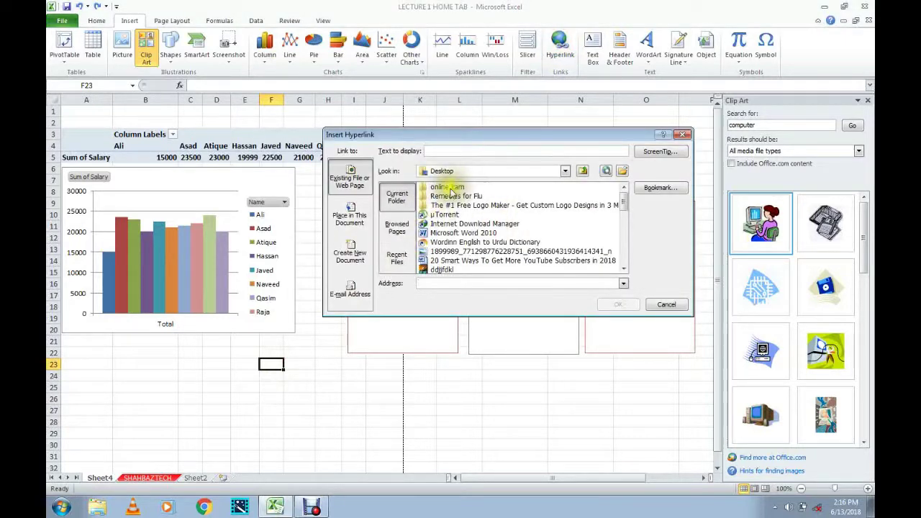
Link cell F23 to the desktop Remedies for Flu folder and follow the link.
{"action": "left_click", "coordinate": [454, 198]}
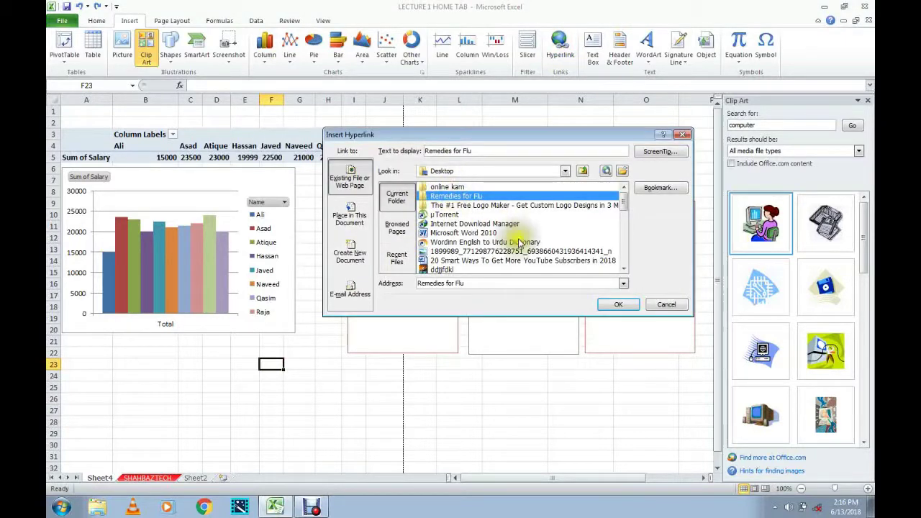
{"action": "left_click", "coordinate": [619, 305]}
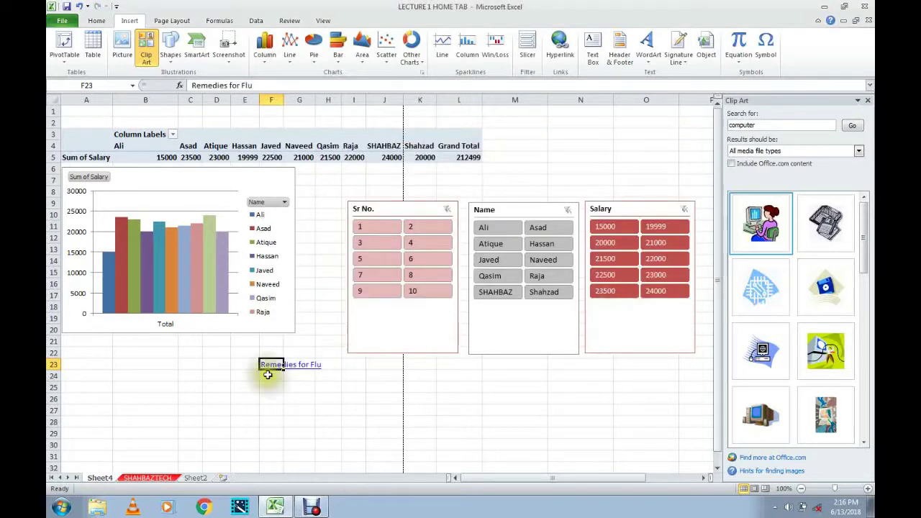
{"action": "left_click", "coordinate": [280, 397]}
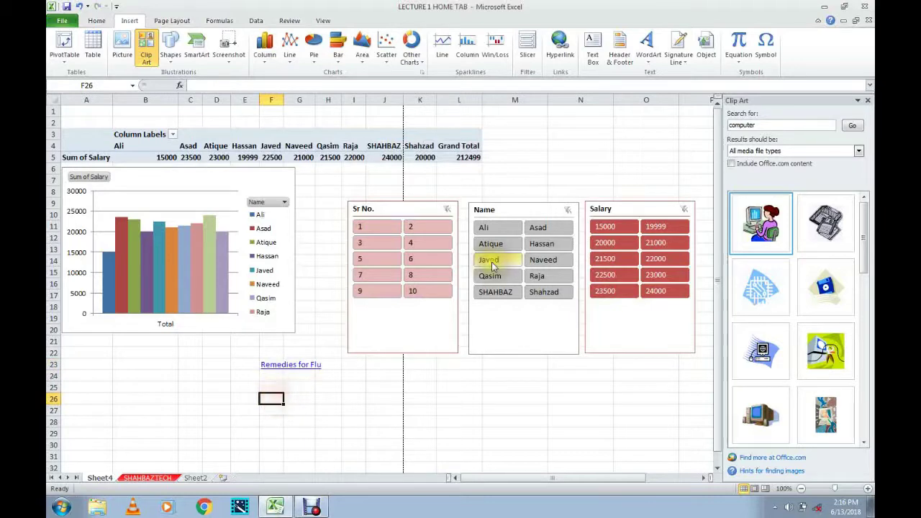
{"action": "left_click", "coordinate": [269, 371]}
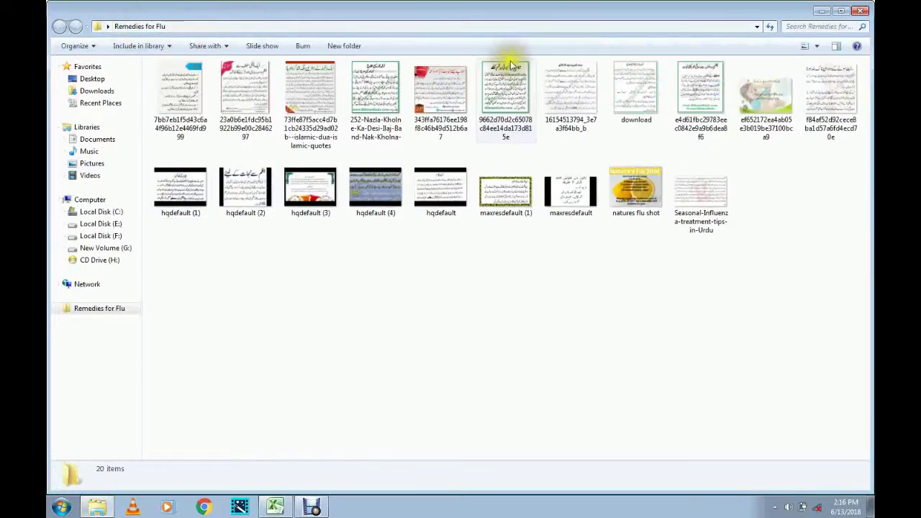
Close the Remedies for Flu Explorer window to return to Excel.
{"action": "left_click", "coordinate": [861, 11]}
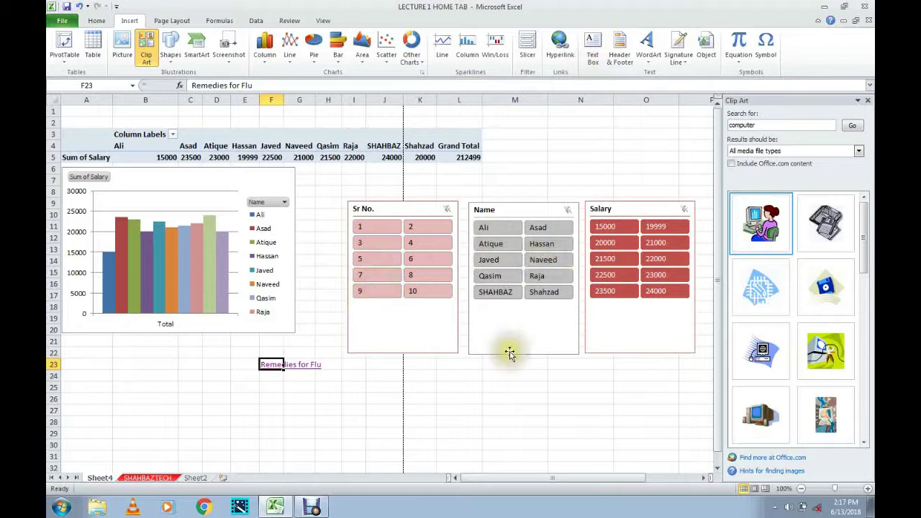
Draw a text box near cell M25 and type shahbazgtech.com into it.
{"action": "left_click", "coordinate": [504, 389]}
{"action": "left_click", "coordinate": [594, 38]}
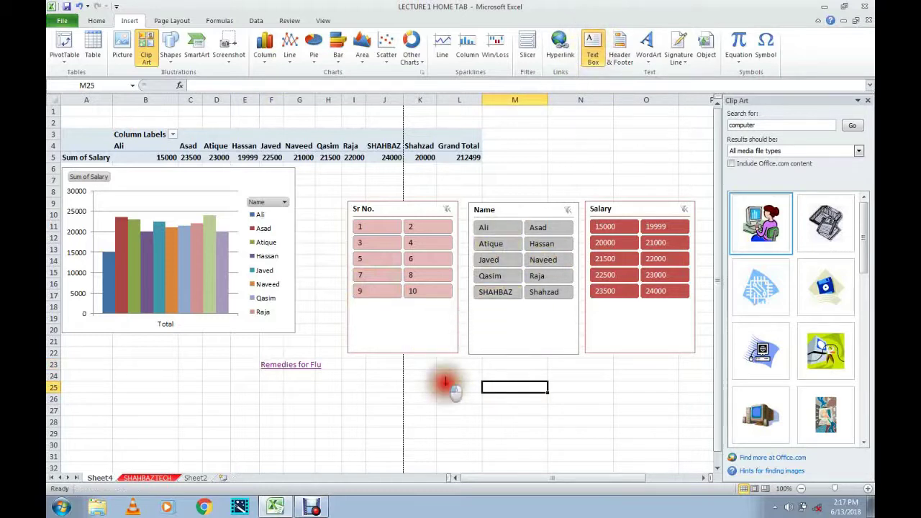
{"action": "left_click", "coordinate": [445, 381]}
{"action": "left_click", "coordinate": [452, 397]}
{"action": "left_click", "coordinate": [593, 411]}
{"action": "left_click_drag", "start_coordinate": [593, 411], "coordinate": [596, 428]}
{"action": "left_click", "coordinate": [499, 413]}
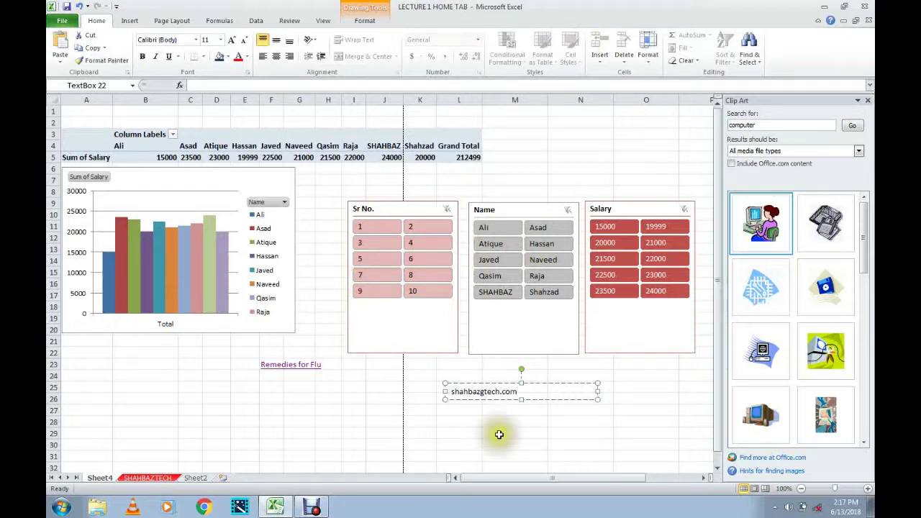
Make the shahbazgtech.com text red and grow it to 24 point.
{"action": "left_click", "coordinate": [439, 400]}
{"action": "double_click", "coordinate": [439, 401]}
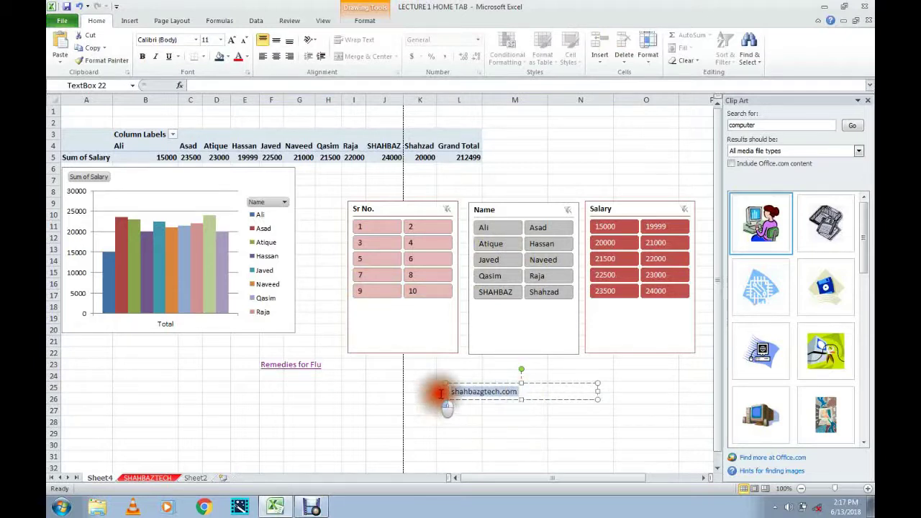
{"action": "left_click", "coordinate": [131, 20]}
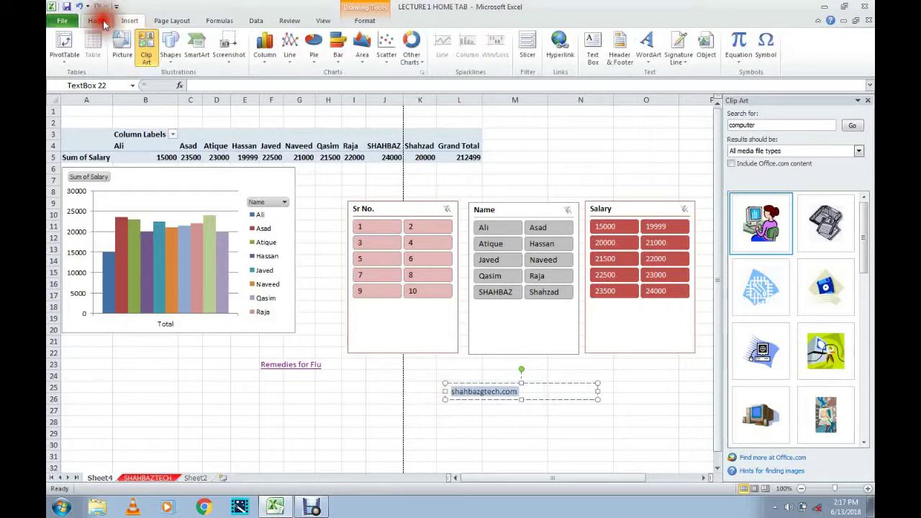
{"action": "left_click", "coordinate": [98, 20]}
{"action": "left_click", "coordinate": [247, 56]}
{"action": "left_click", "coordinate": [248, 130]}
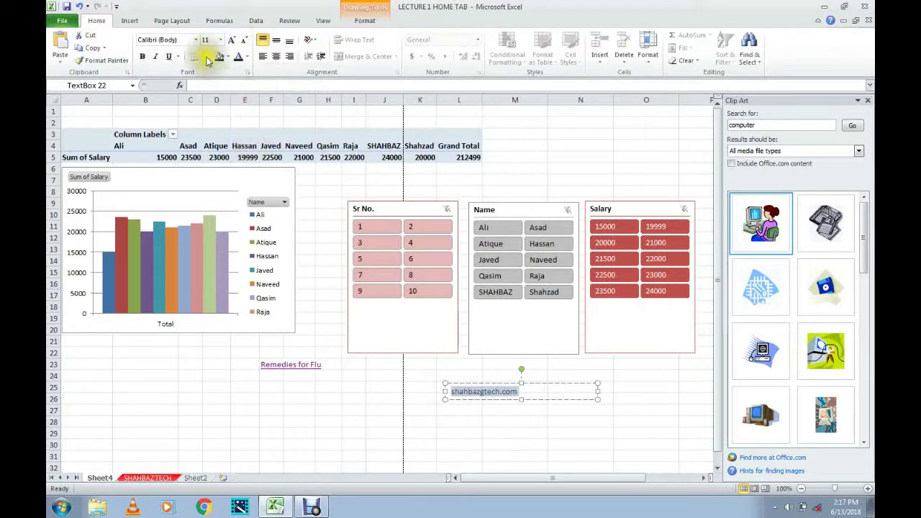
{"action": "left_click", "coordinate": [247, 57]}
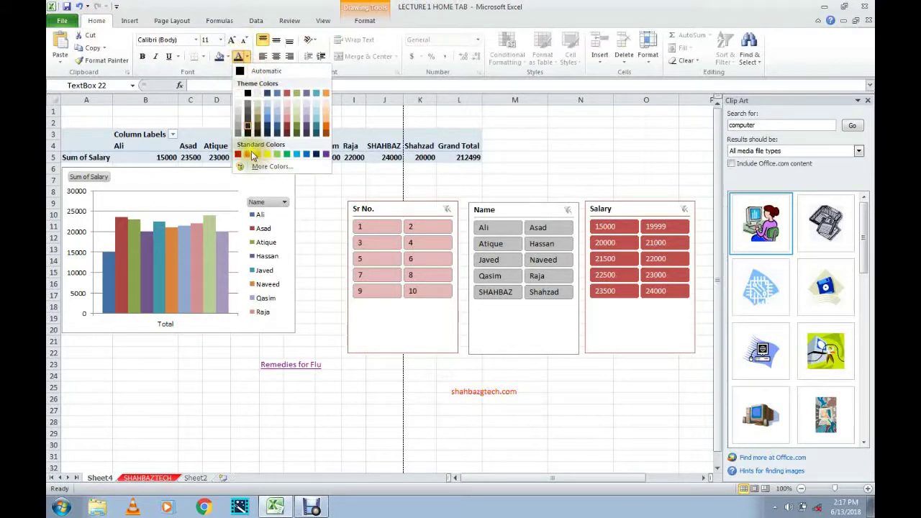
{"action": "left_click", "coordinate": [249, 155]}
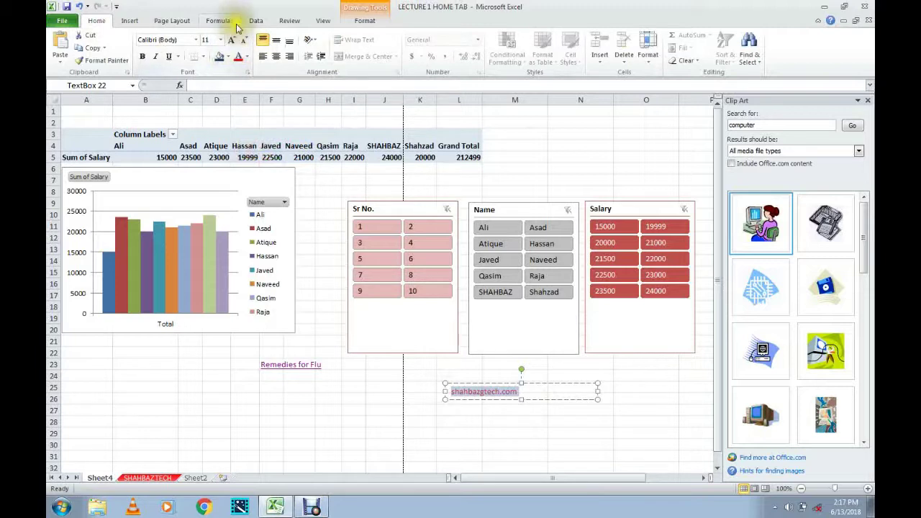
{"action": "left_click", "coordinate": [233, 40]}
{"action": "left_click", "coordinate": [233, 40]}
{"action": "left_click", "coordinate": [232, 40]}
{"action": "left_click", "coordinate": [233, 40]}
{"action": "left_click", "coordinate": [233, 41]}
{"action": "left_click", "coordinate": [232, 40]}
{"action": "left_click", "coordinate": [233, 40]}
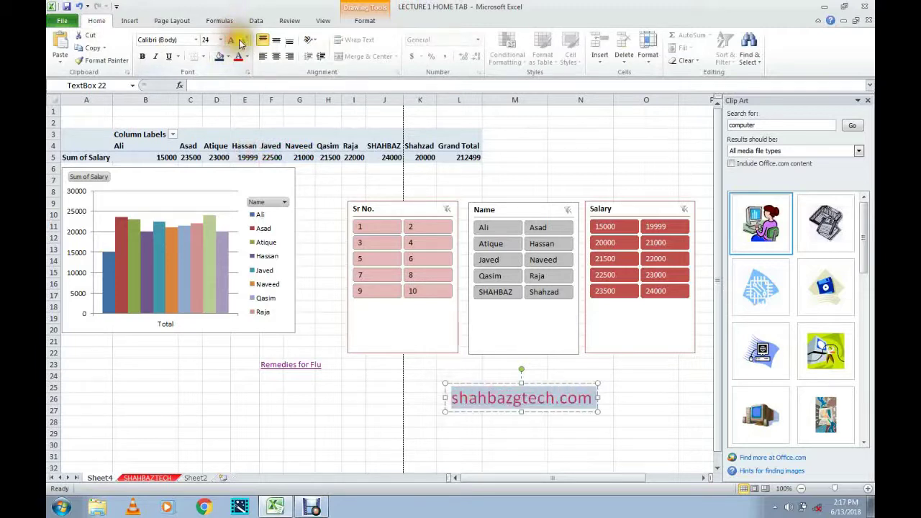
Move the shahbazgtech.com text box up above the slicers near row 6.
{"action": "left_click", "coordinate": [652, 398]}
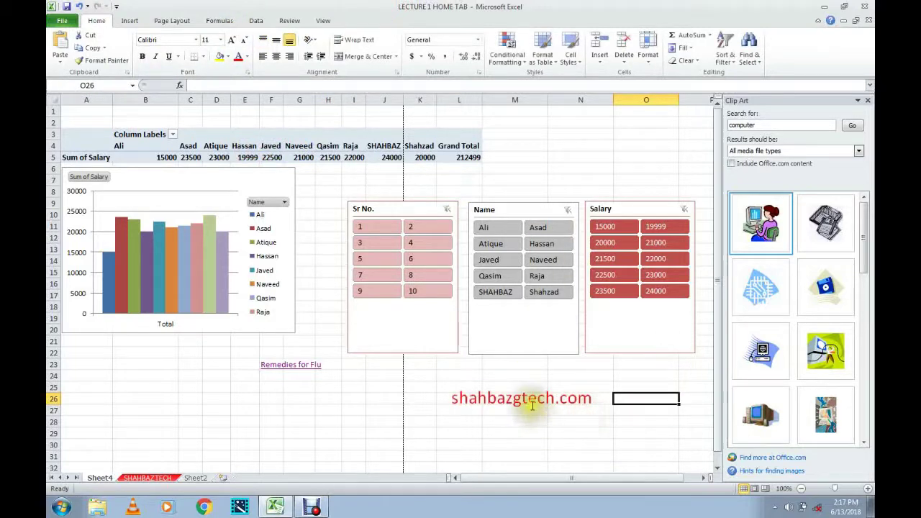
{"action": "left_click", "coordinate": [533, 403]}
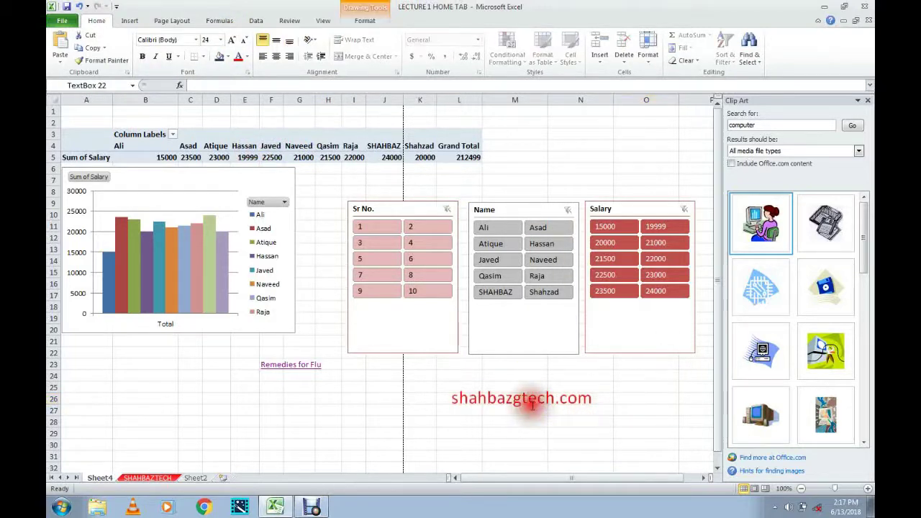
{"action": "left_click", "coordinate": [564, 383]}
{"action": "left_click_drag", "start_coordinate": [586, 126], "coordinate": [605, 155]}
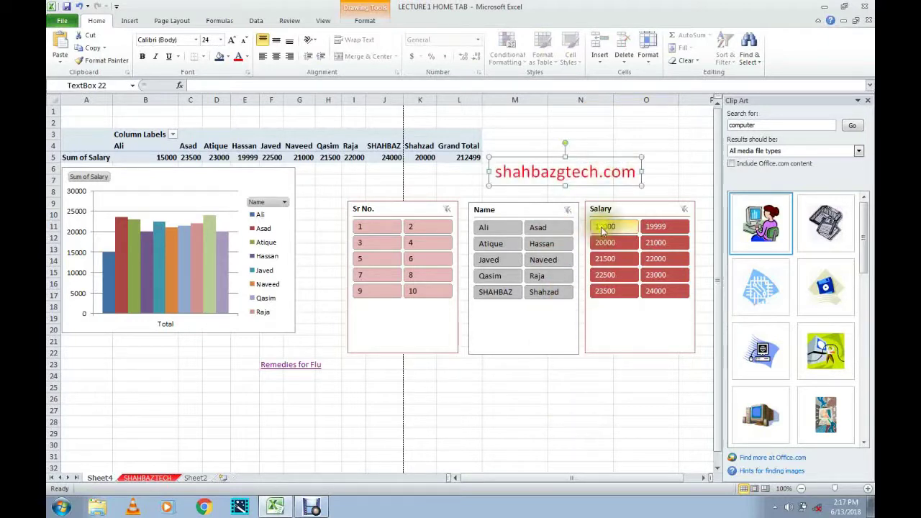
{"action": "left_click", "coordinate": [573, 146]}
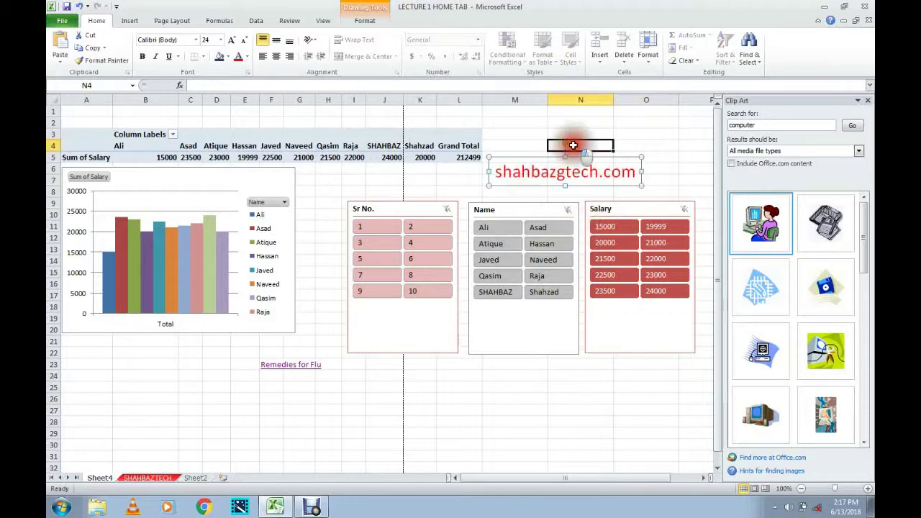
{"action": "left_click", "coordinate": [129, 21]}
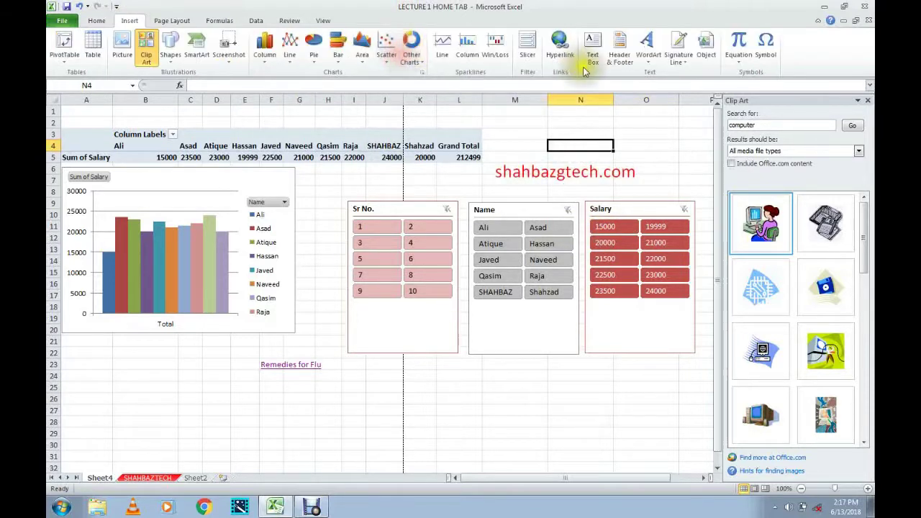
Add the 'Page 1' page-number footer to the sheet's printed pages, then return to Normal view.
{"action": "left_click", "coordinate": [634, 67]}
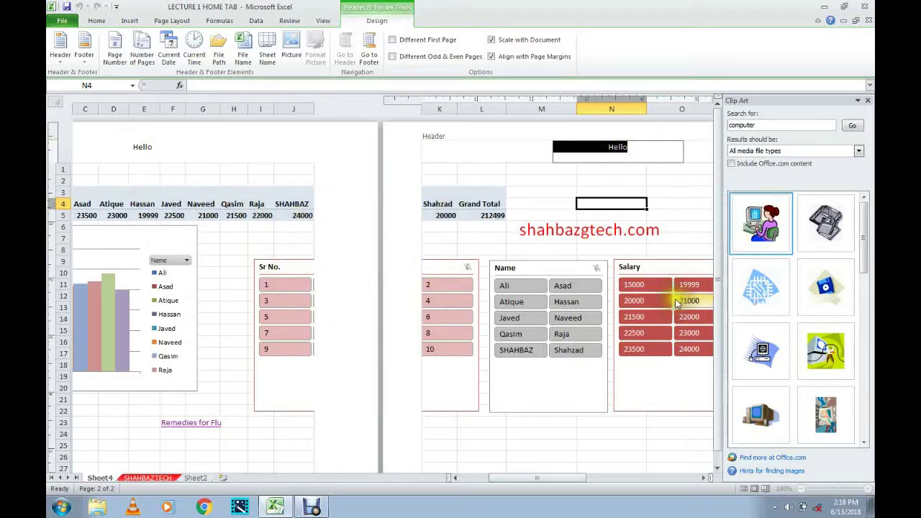
{"action": "left_click_drag", "start_coordinate": [719, 282], "coordinate": [718, 358]}
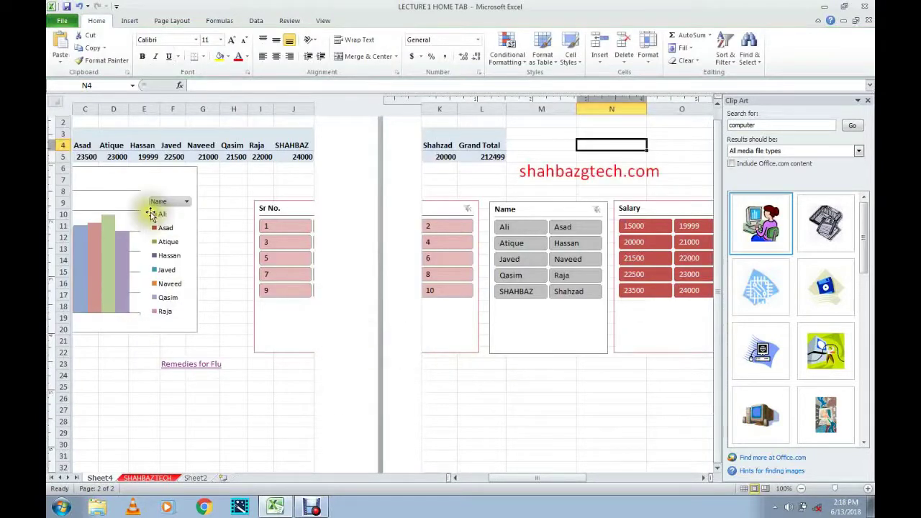
{"action": "left_click", "coordinate": [128, 23]}
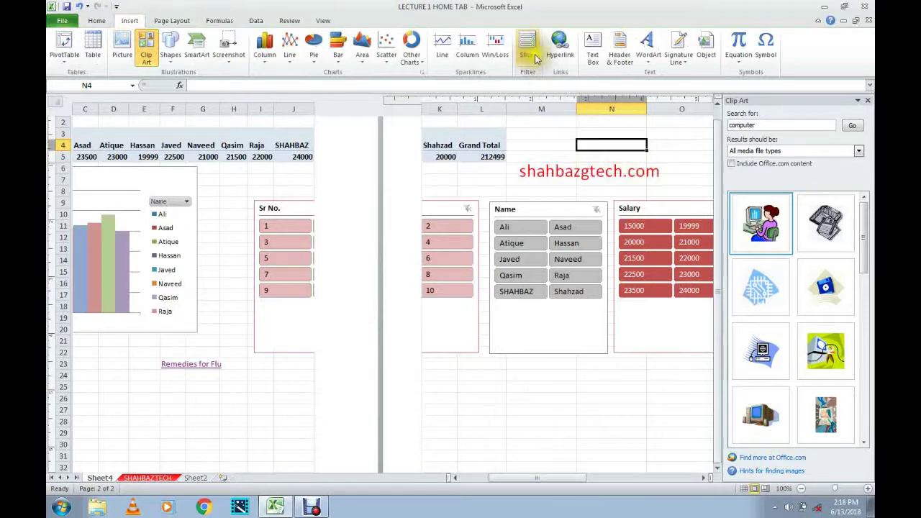
{"action": "left_click", "coordinate": [619, 57]}
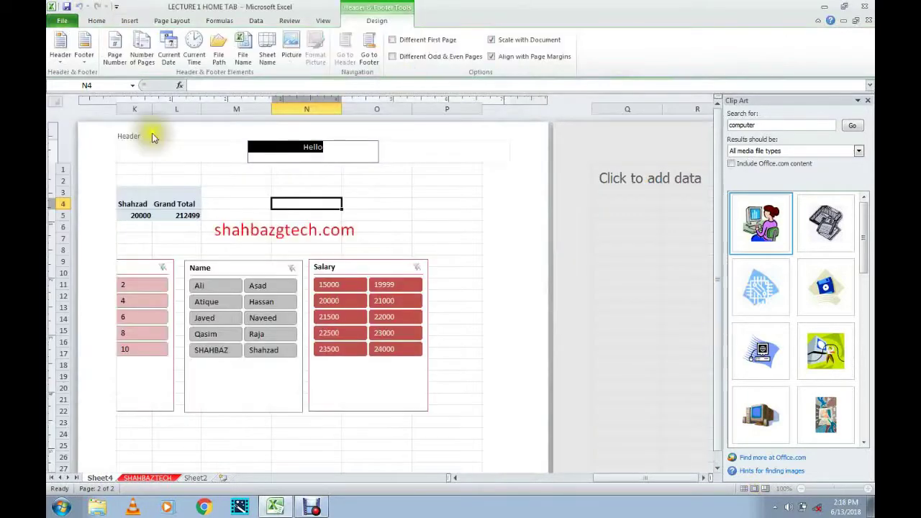
{"action": "left_click", "coordinate": [85, 58]}
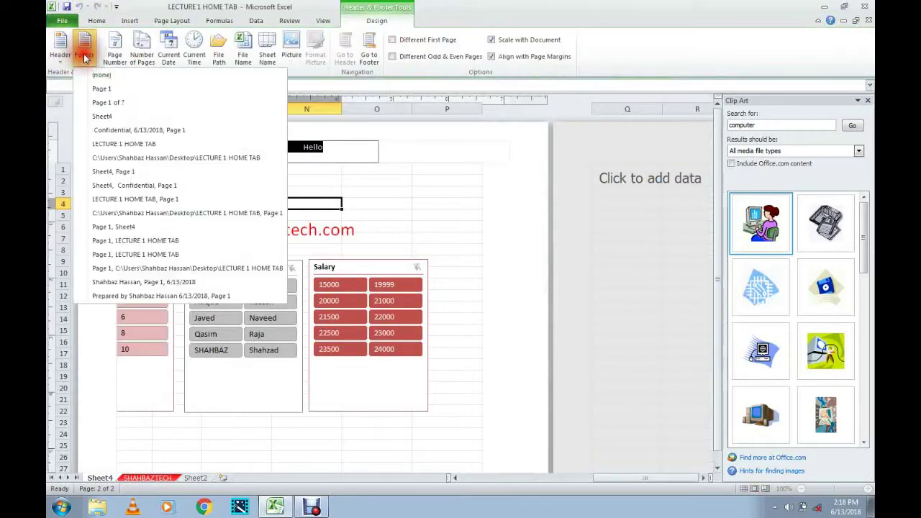
{"action": "left_click", "coordinate": [103, 91]}
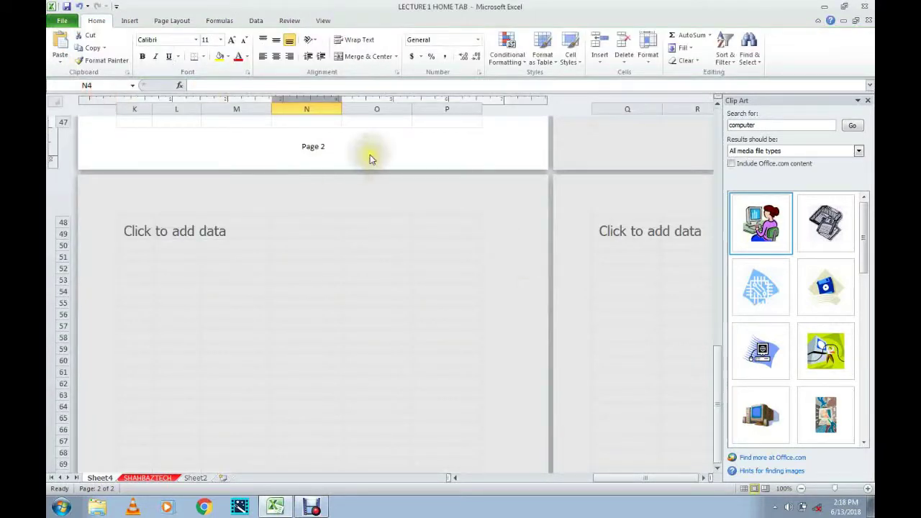
{"action": "left_click_drag", "start_coordinate": [715, 417], "coordinate": [728, 140]}
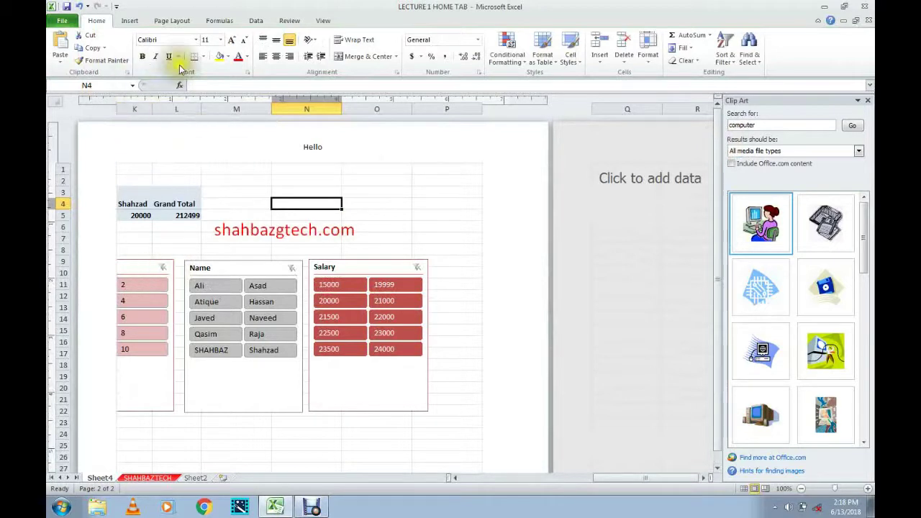
{"action": "left_click", "coordinate": [130, 22]}
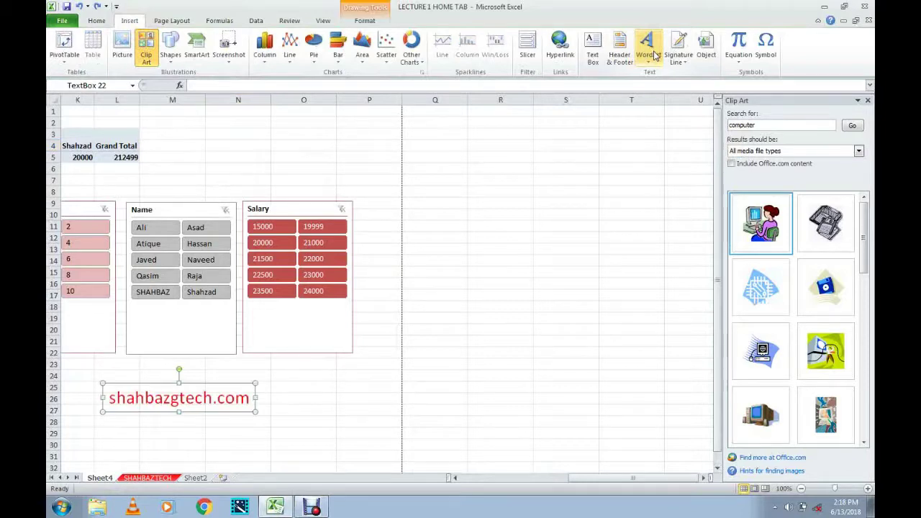
Undo the last change and apply the purple WordArt style to the selected text.
{"action": "key", "text": "ctrl+z"}
{"action": "key", "text": "ctrl+z"}
{"action": "key", "text": "ctrl+z"}
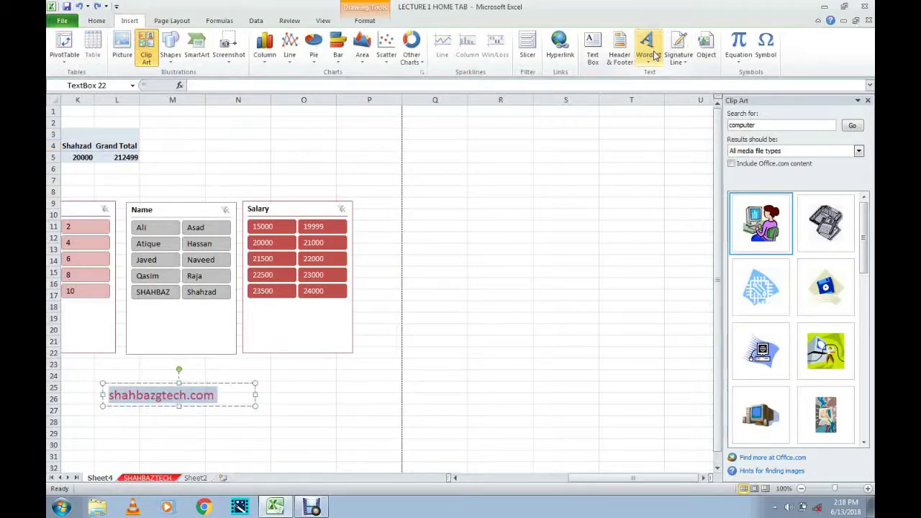
{"action": "left_click_drag", "start_coordinate": [627, 477], "coordinate": [516, 478]}
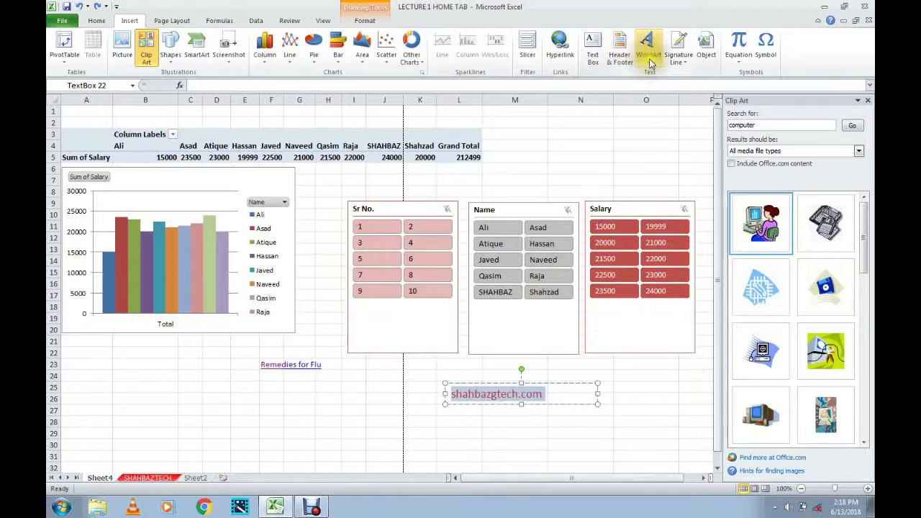
{"action": "left_click", "coordinate": [648, 58]}
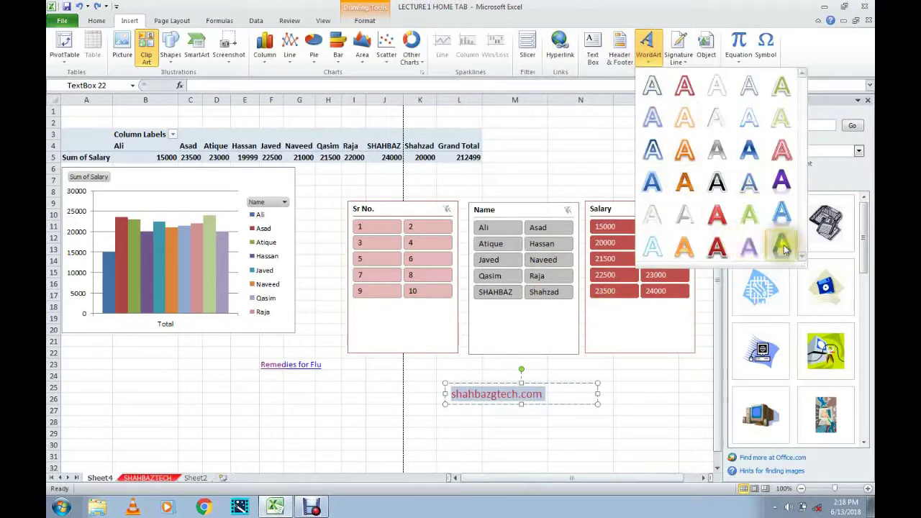
{"action": "left_click", "coordinate": [778, 183]}
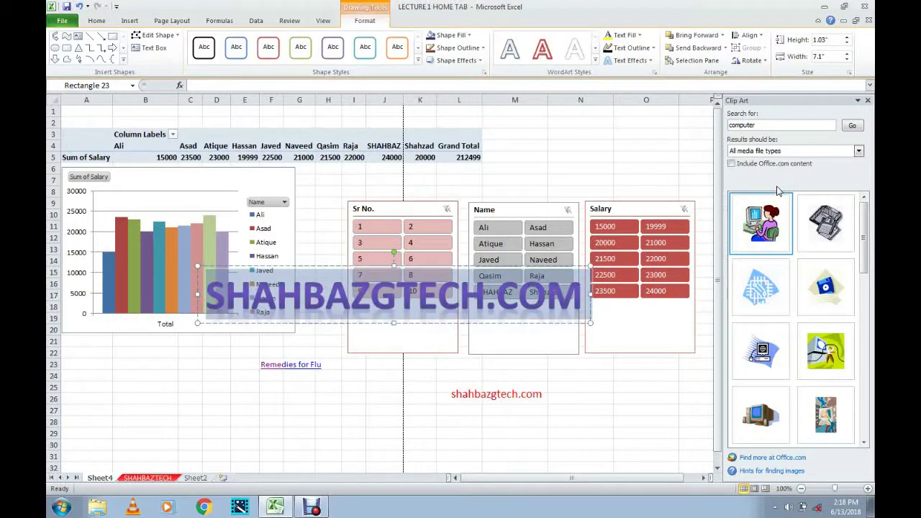
Retype the WordArt as SHAHBAZTECH.COM and position it above the slicers.
{"action": "left_click", "coordinate": [403, 300]}
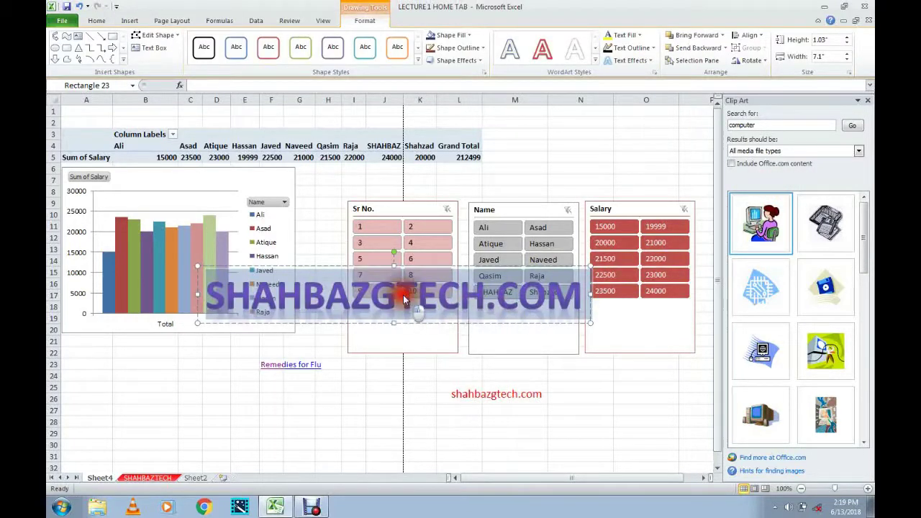
{"action": "key", "text": "ctrl+a"}
{"action": "key", "text": "Delete"}
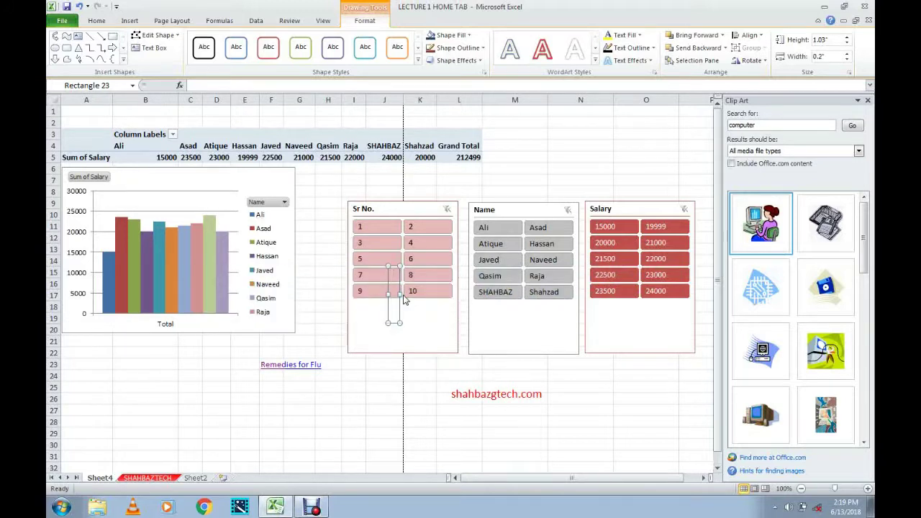
{"action": "type", "text": "SHAHBAZ"}
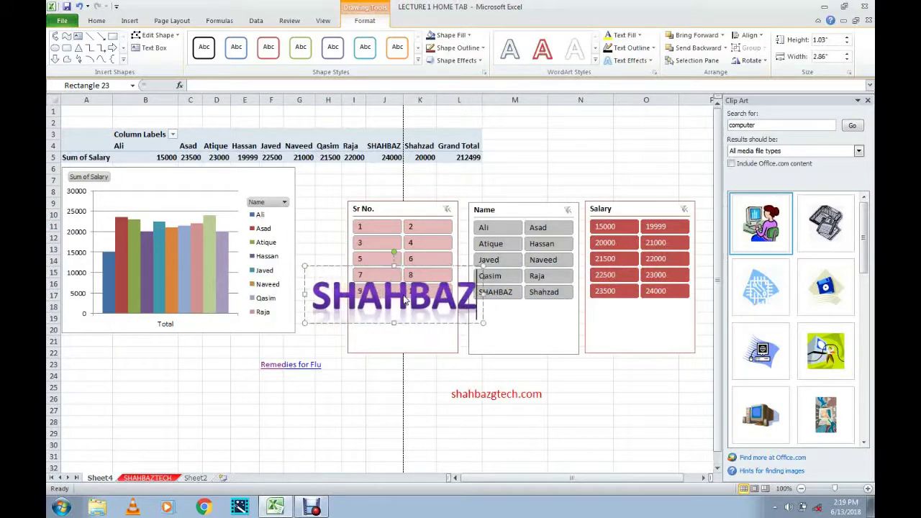
{"action": "type", "text": "TECH."}
{"action": "type", "text": "COM"}
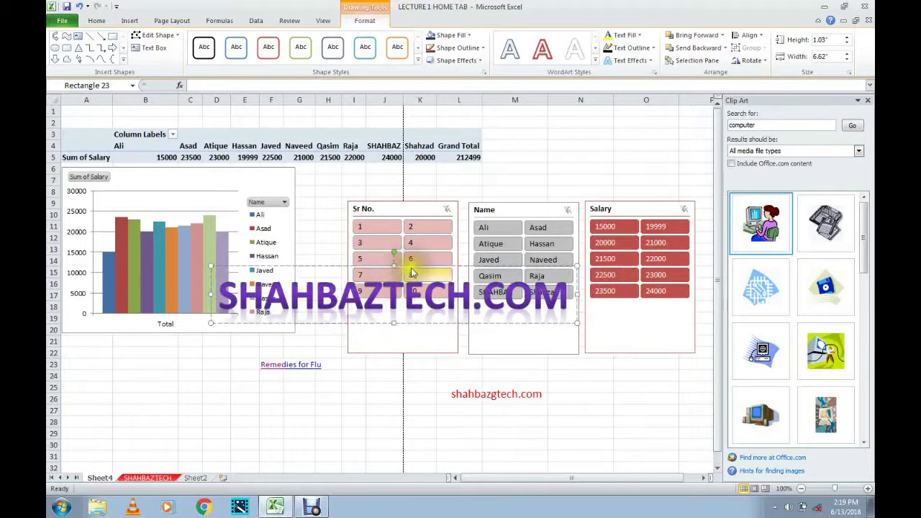
{"action": "left_click", "coordinate": [425, 247]}
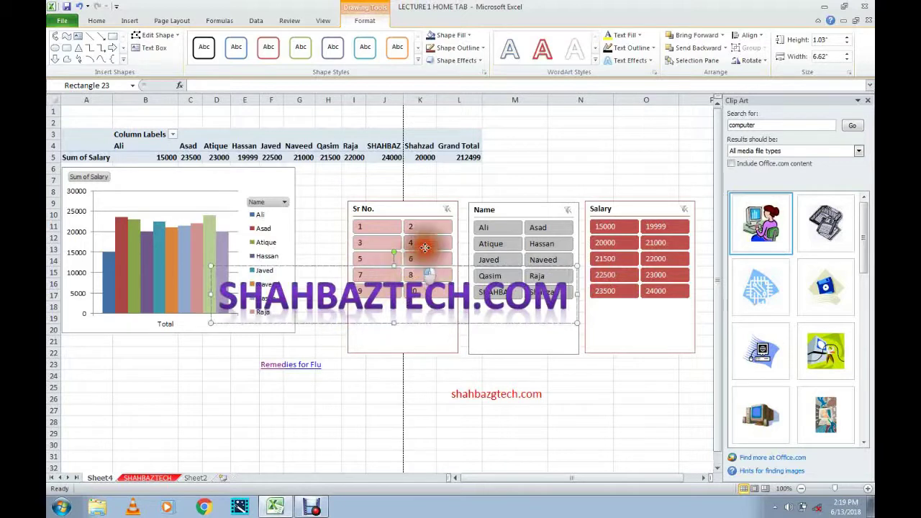
{"action": "left_click_drag", "start_coordinate": [502, 149], "coordinate": [502, 150]}
{"action": "left_click", "coordinate": [566, 135]}
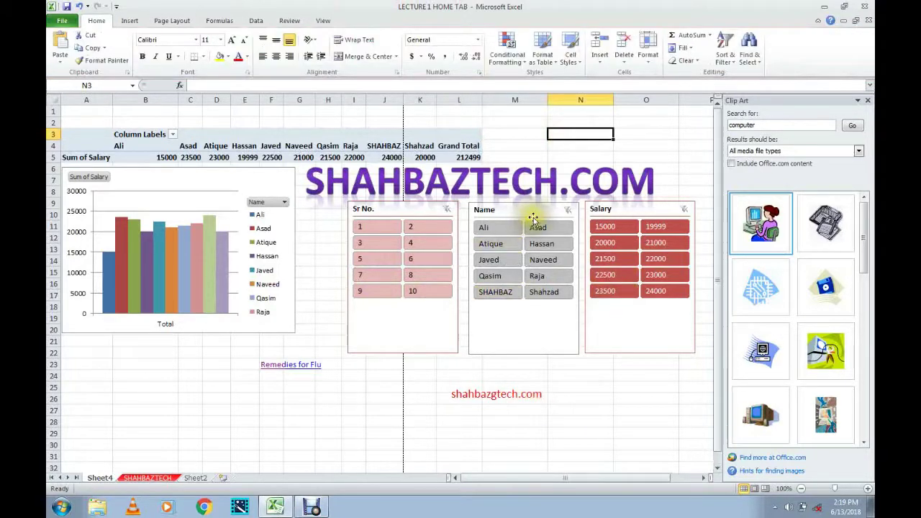
Delete the old small shahbazgtech.com text box.
{"action": "left_click", "coordinate": [495, 392]}
{"action": "double_click", "coordinate": [495, 392]}
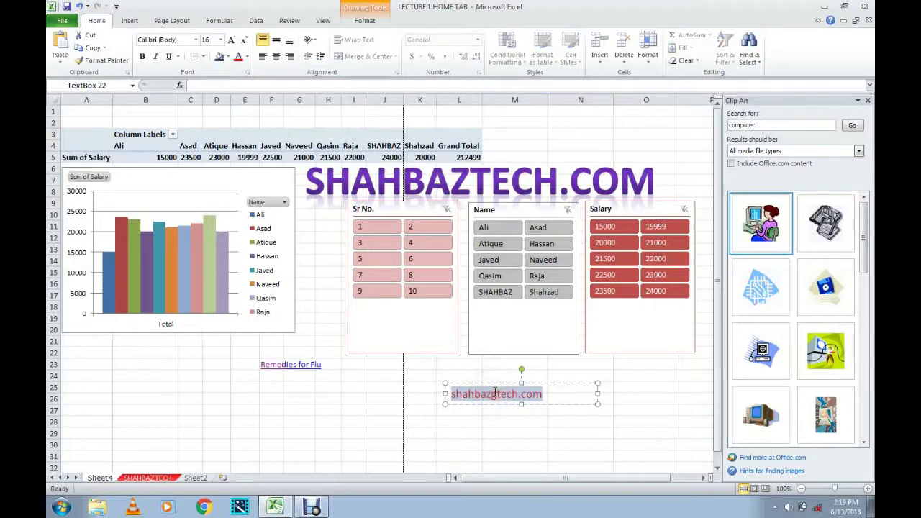
{"action": "left_click", "coordinate": [587, 405]}
{"action": "key", "text": "Delete"}
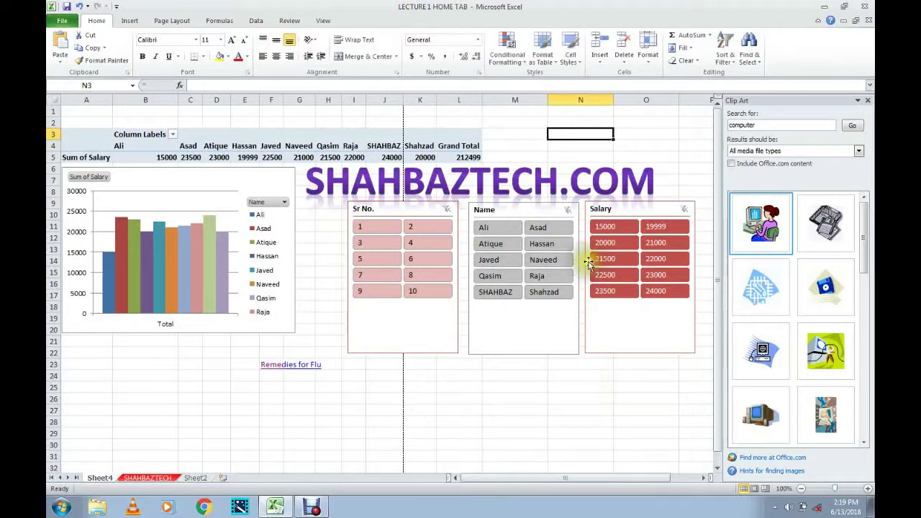
{"action": "left_click", "coordinate": [129, 20]}
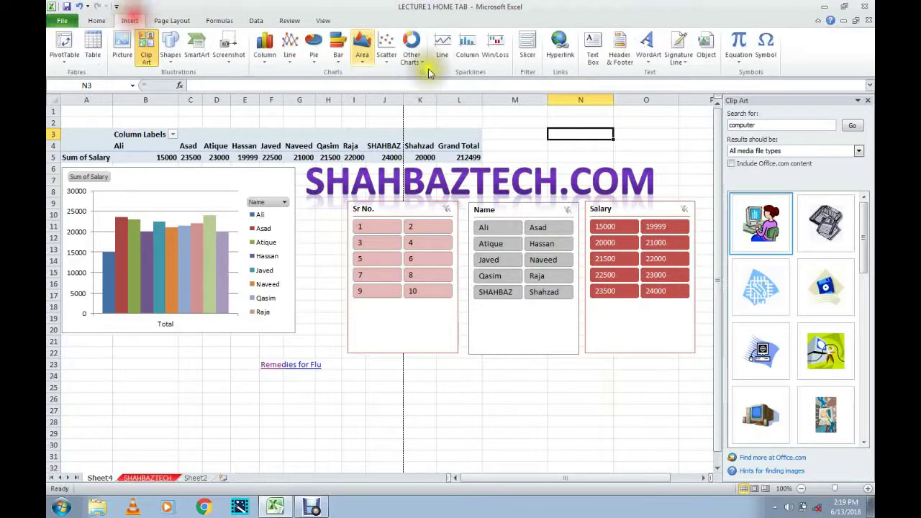
Add a Microsoft Office signature line for the suggested signer, titled Manager, with their e-mail address.
{"action": "left_click", "coordinate": [679, 66]}
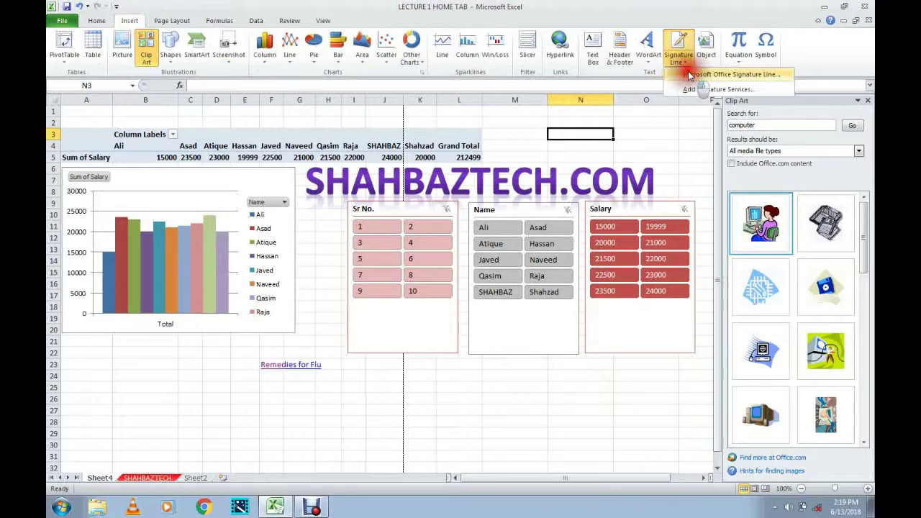
{"action": "left_click", "coordinate": [689, 75]}
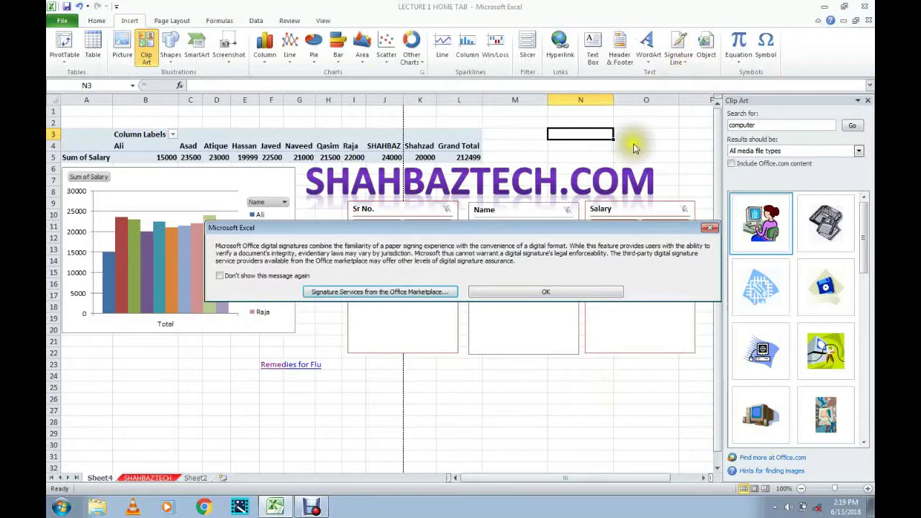
{"action": "left_click", "coordinate": [547, 293]}
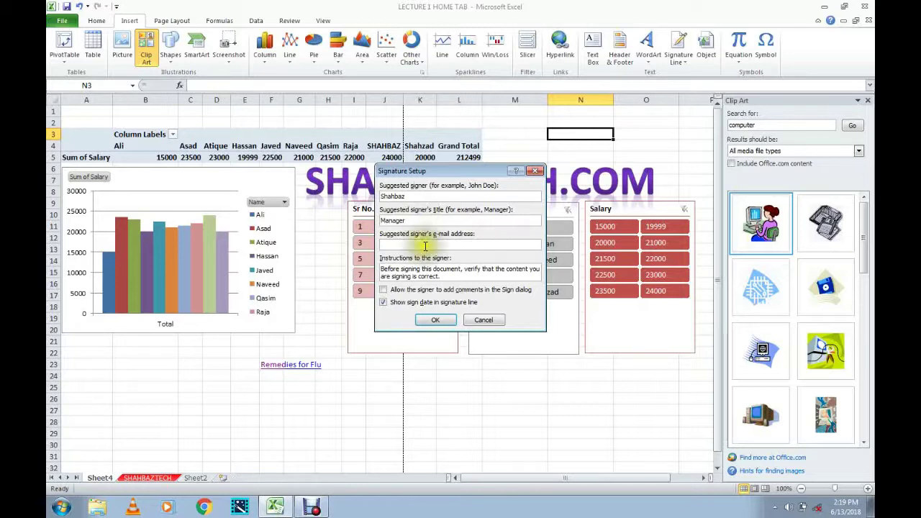
{"action": "left_click", "coordinate": [434, 247]}
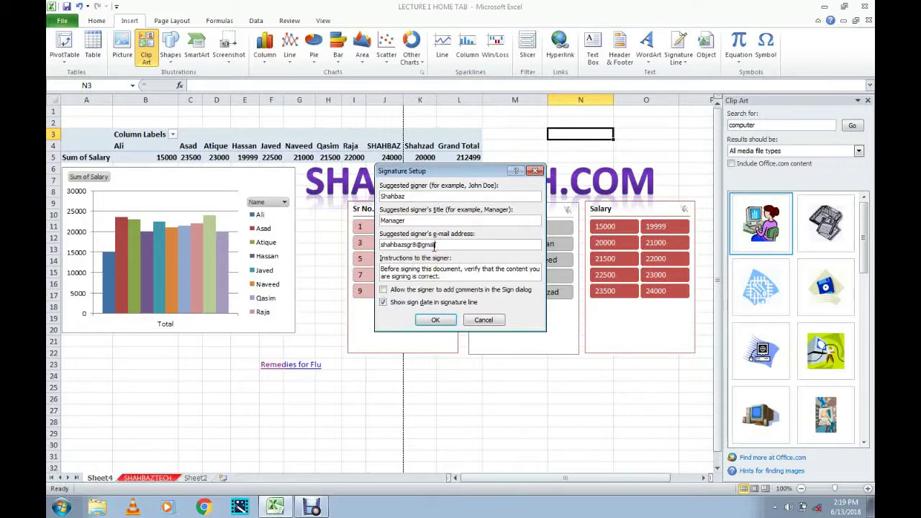
{"action": "left_click", "coordinate": [435, 320]}
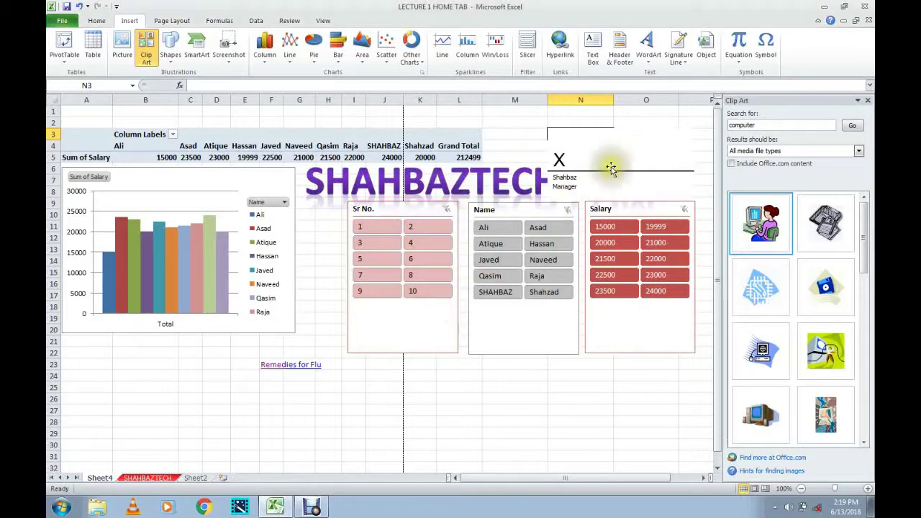
Move the signature line below the chart and open it for signing.
{"action": "left_click", "coordinate": [578, 134]}
{"action": "mouse_move", "coordinate": [578, 134]}
{"action": "left_mouse_down"}
{"action": "mouse_move", "coordinate": [561, 127]}
{"action": "mouse_move", "coordinate": [437, 319]}
{"action": "mouse_move", "coordinate": [446, 321]}
{"action": "mouse_move", "coordinate": [208, 417]}
{"action": "mouse_move", "coordinate": [196, 389]}
{"action": "mouse_move", "coordinate": [148, 411]}
{"action": "mouse_move", "coordinate": [137, 376]}
{"action": "left_mouse_up"}
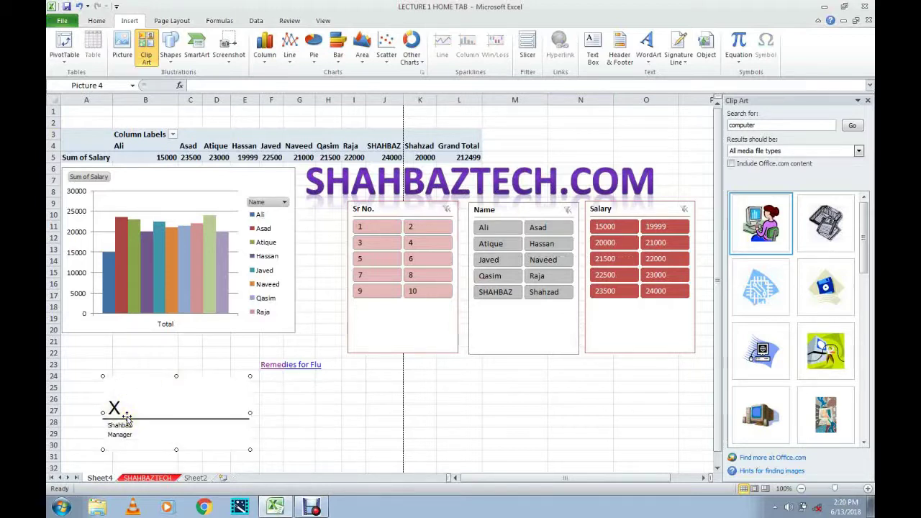
{"action": "left_click", "coordinate": [115, 410]}
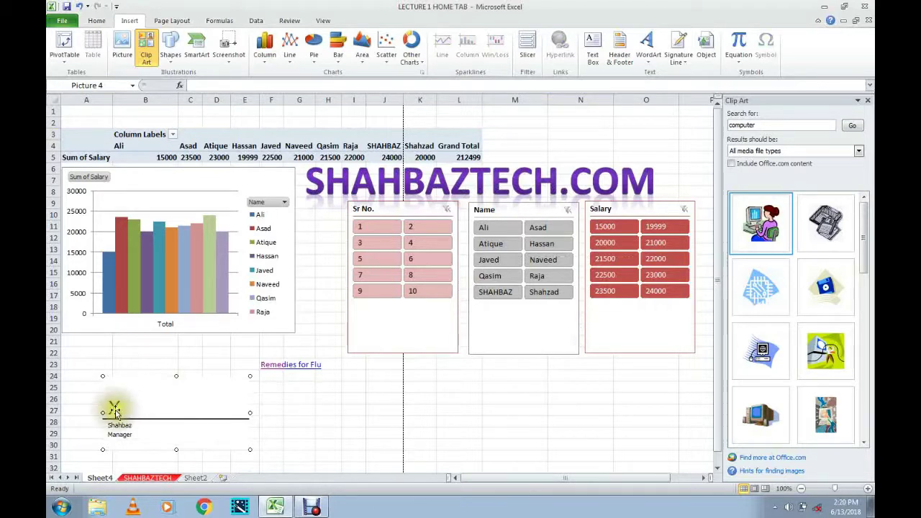
{"action": "left_click", "coordinate": [114, 409]}
{"action": "left_click", "coordinate": [115, 408]}
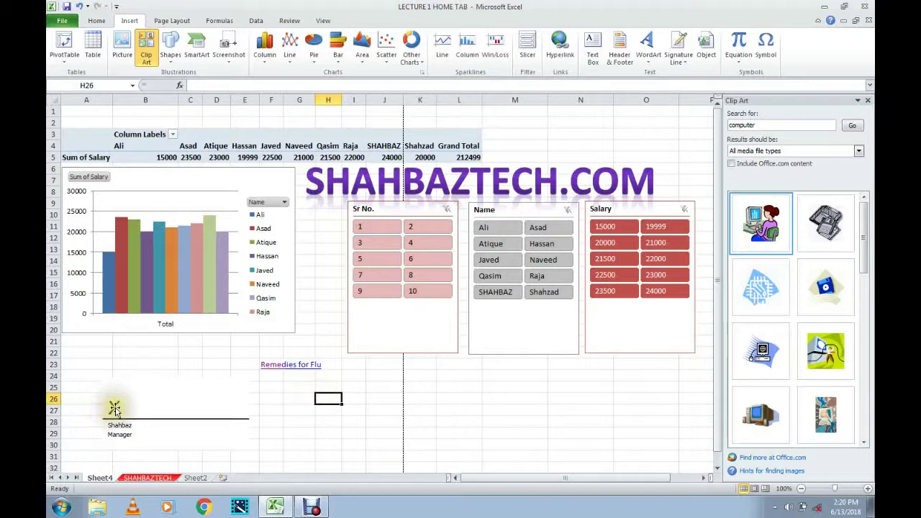
{"action": "left_click", "coordinate": [115, 408]}
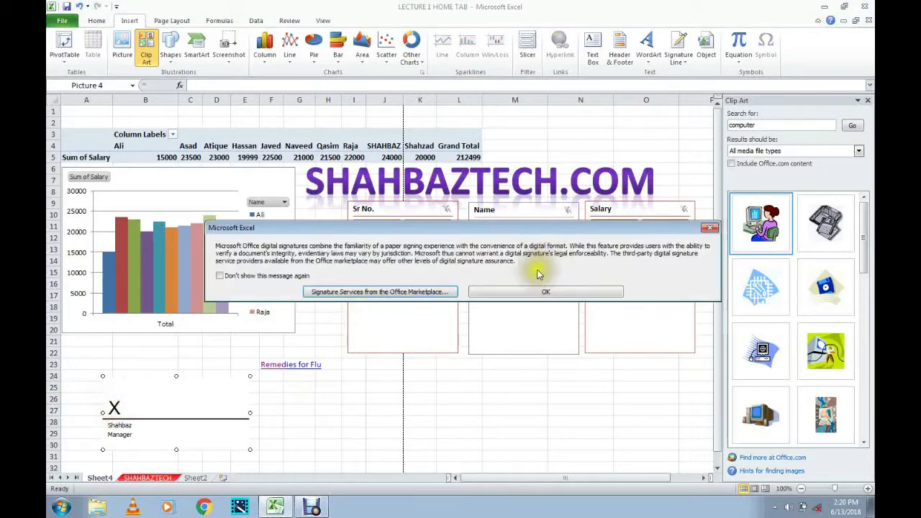
Cancel signing without choosing a signature picture, then delete the signature line.
{"action": "left_click", "coordinate": [537, 298]}
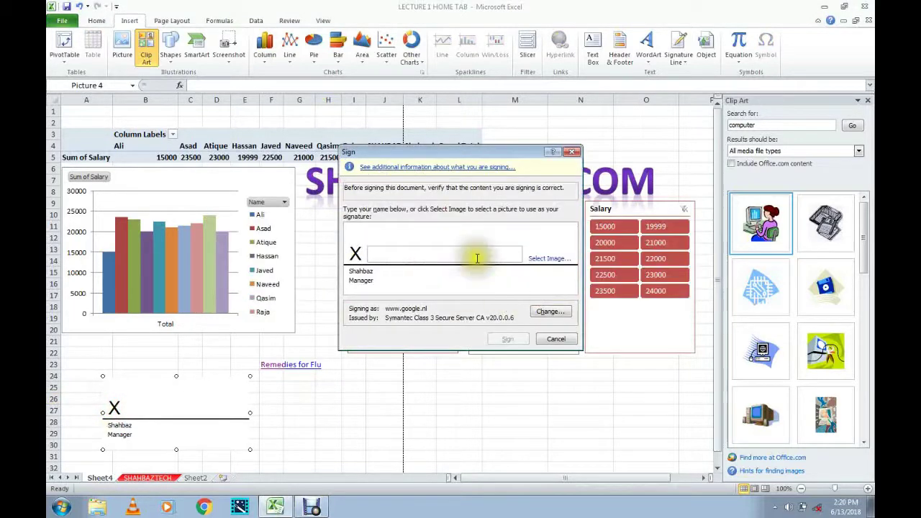
{"action": "left_click", "coordinate": [535, 263]}
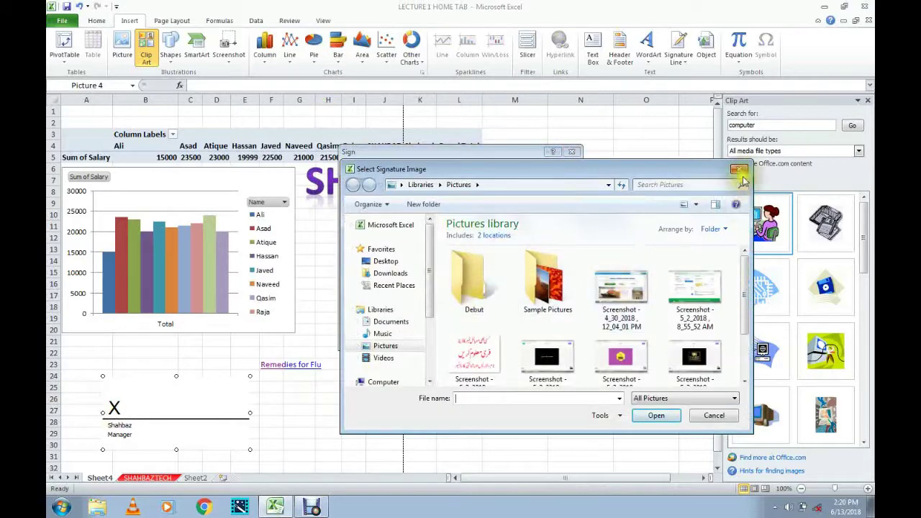
{"action": "left_click", "coordinate": [739, 168]}
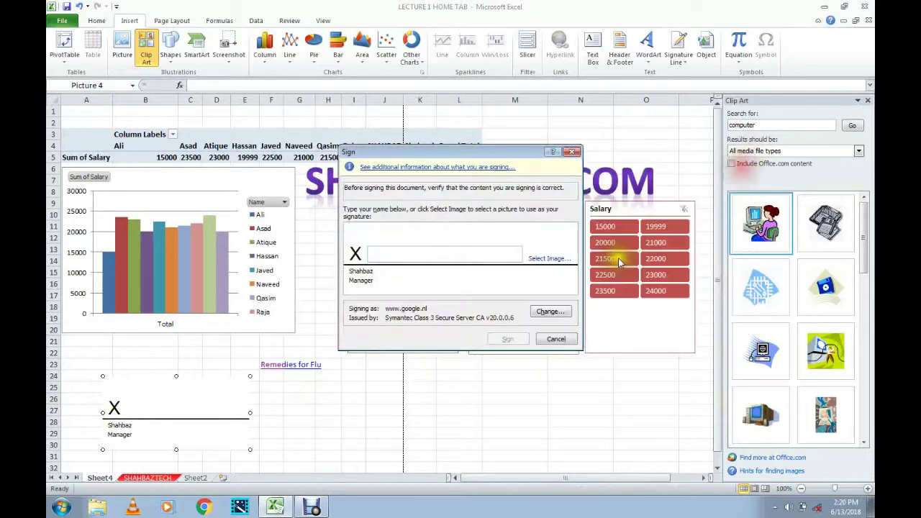
{"action": "left_click", "coordinate": [572, 152]}
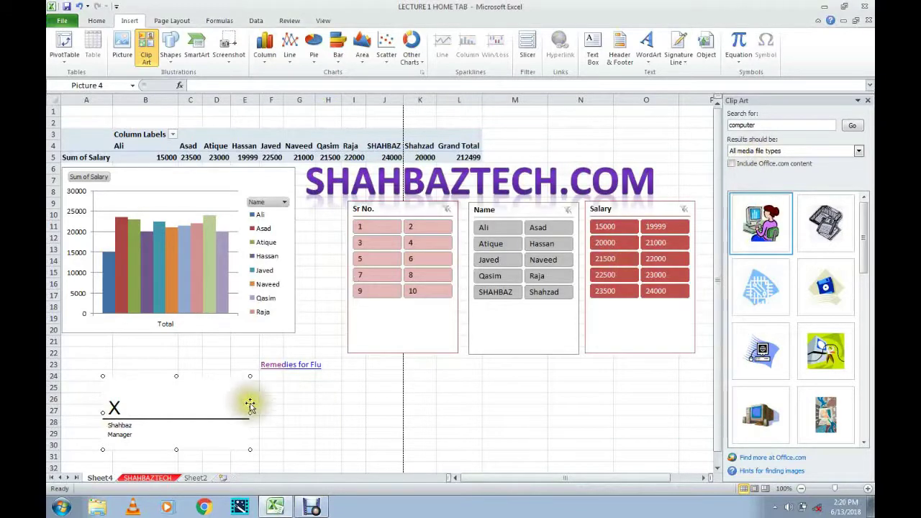
{"action": "key", "text": "Delete"}
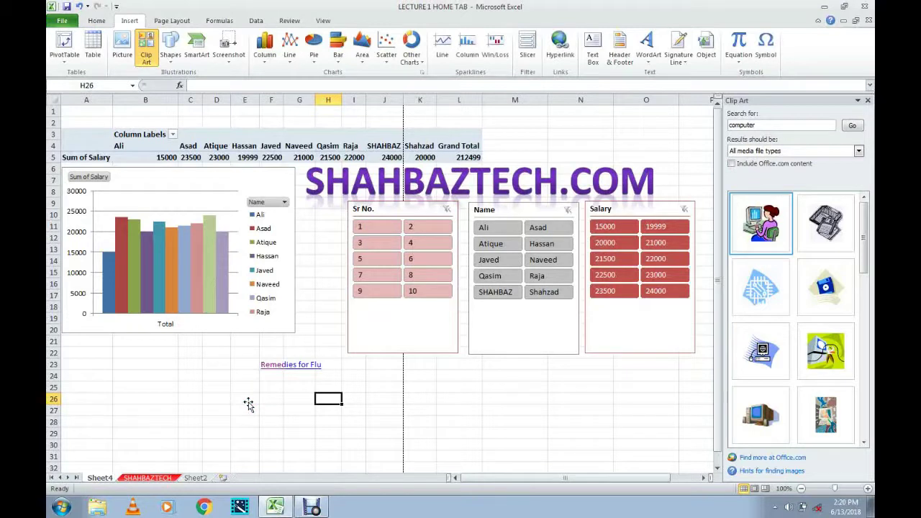
{"action": "left_click", "coordinate": [713, 58]}
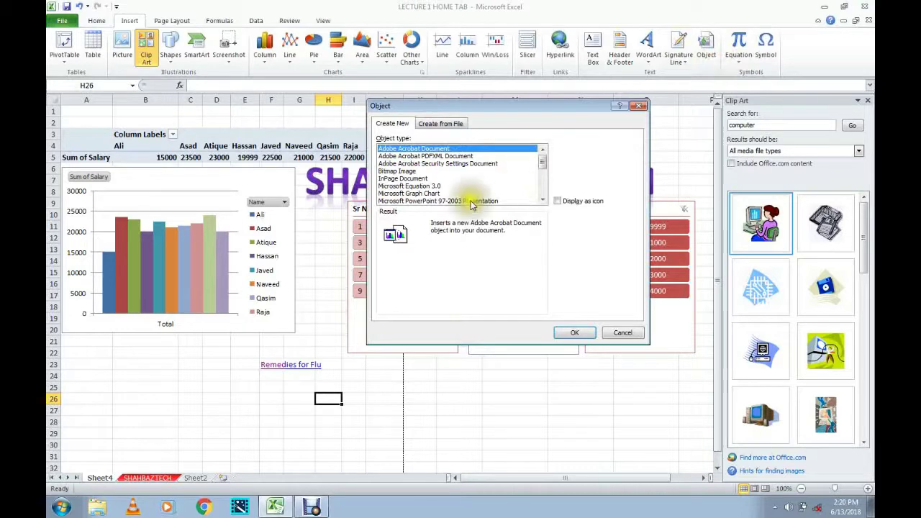
{"action": "left_click", "coordinate": [400, 171]}
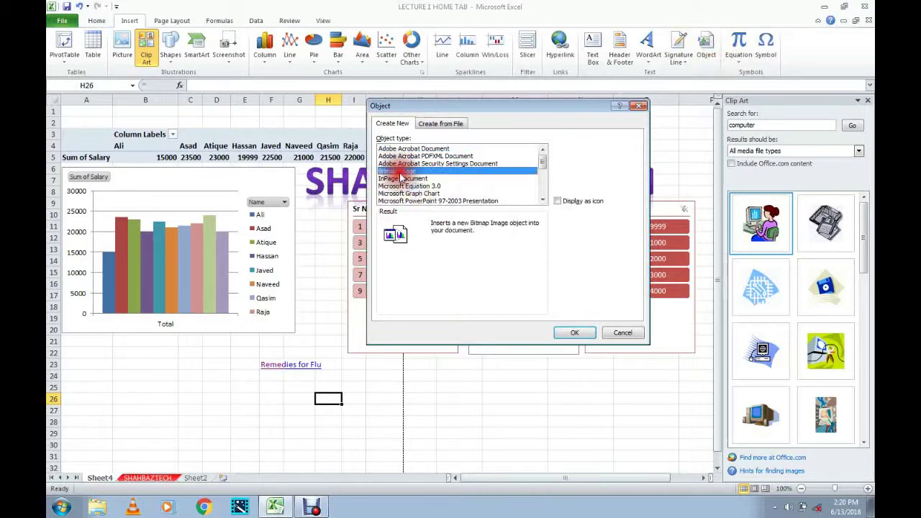
{"action": "left_click", "coordinate": [564, 335]}
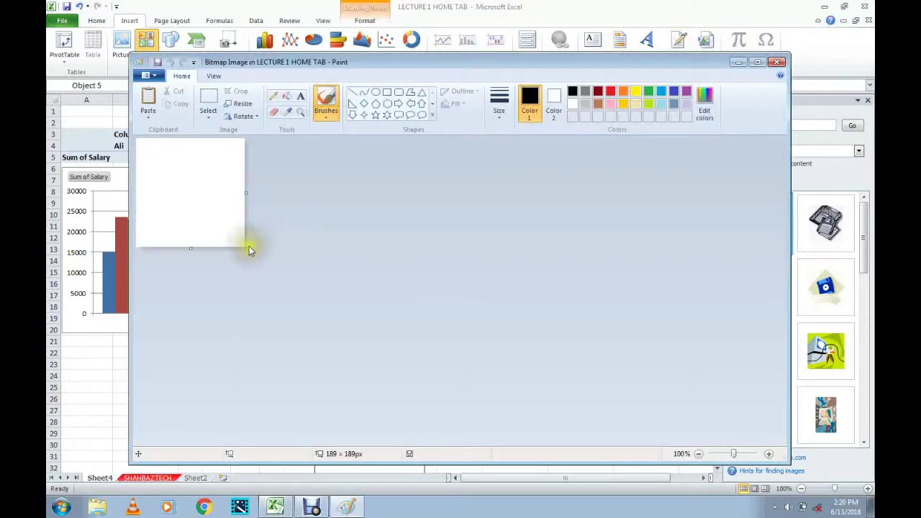
{"action": "left_click_drag", "start_coordinate": [246, 247], "coordinate": [519, 335]}
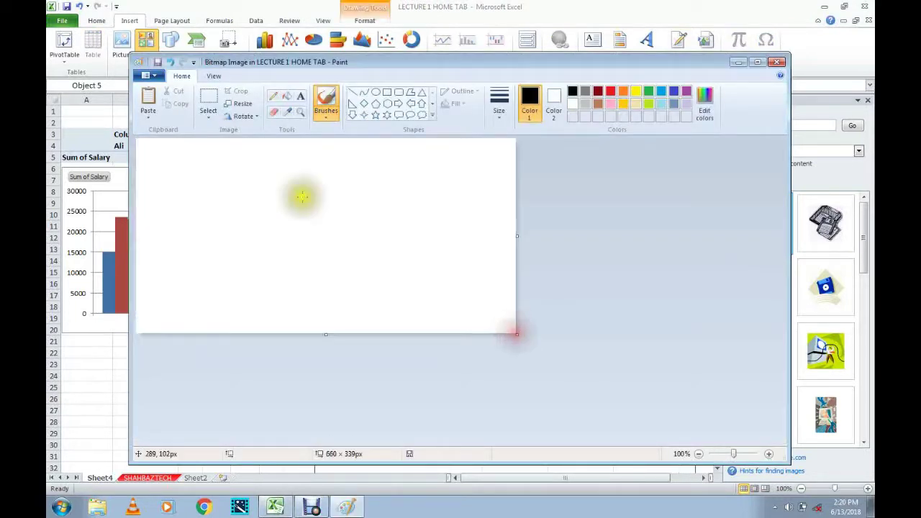
{"action": "left_click", "coordinate": [291, 98]}
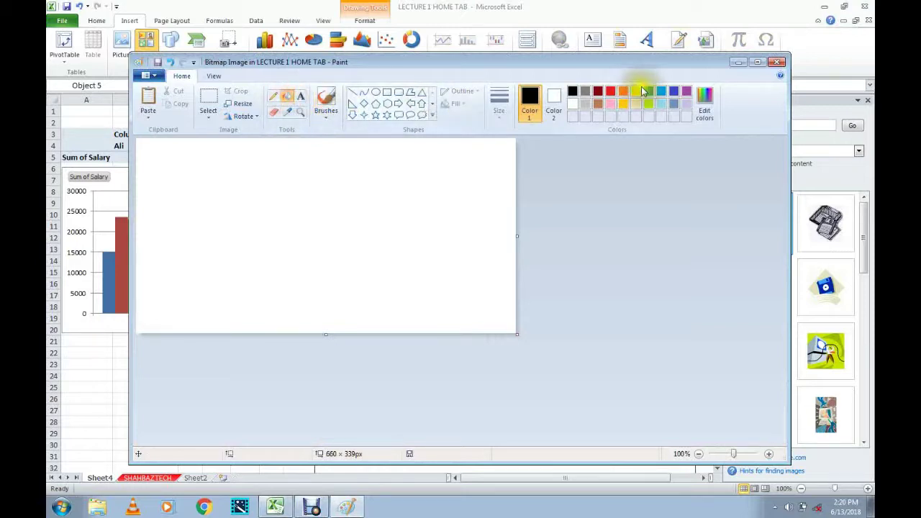
{"action": "left_click", "coordinate": [623, 92]}
{"action": "left_click", "coordinate": [612, 93]}
{"action": "left_click", "coordinate": [286, 97]}
{"action": "left_click", "coordinate": [333, 246]}
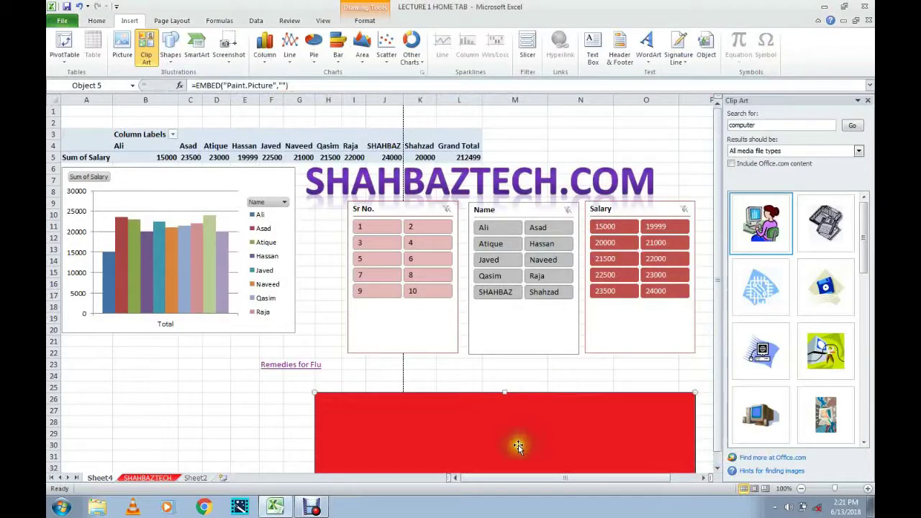
{"action": "mouse_move", "coordinate": [518, 448]}
{"action": "left_mouse_down"}
{"action": "mouse_move", "coordinate": [454, 317]}
{"action": "mouse_move", "coordinate": [527, 307]}
{"action": "left_mouse_up"}
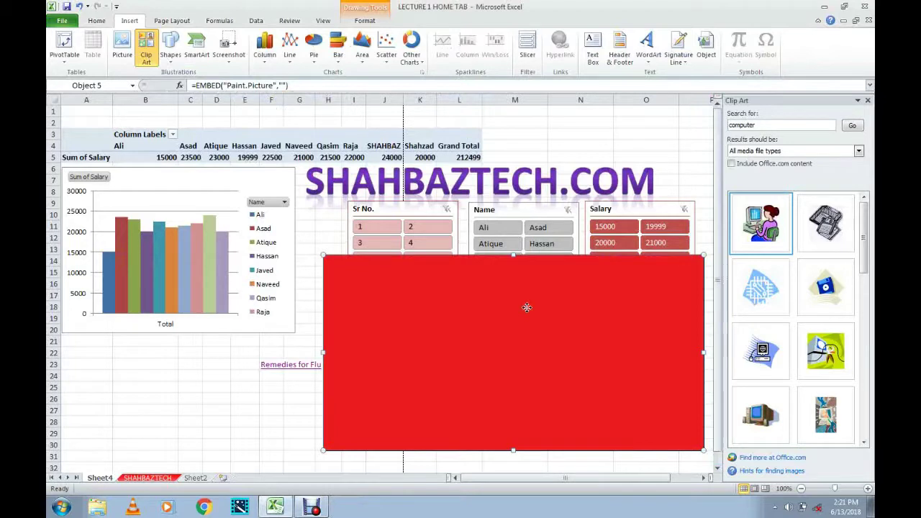
{"action": "key", "text": "Delete"}
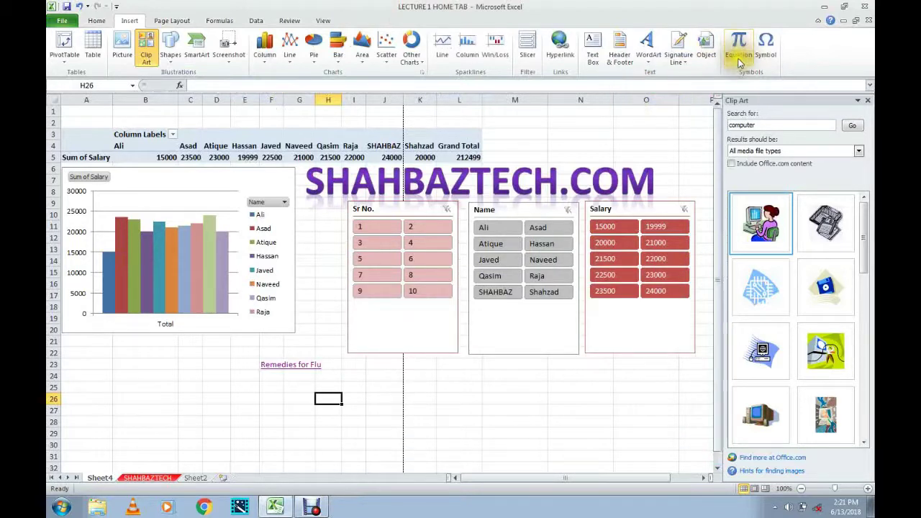
Insert the Area of Circle equation, move it down to row 25, and edit it to A = 3.
{"action": "left_click", "coordinate": [740, 64]}
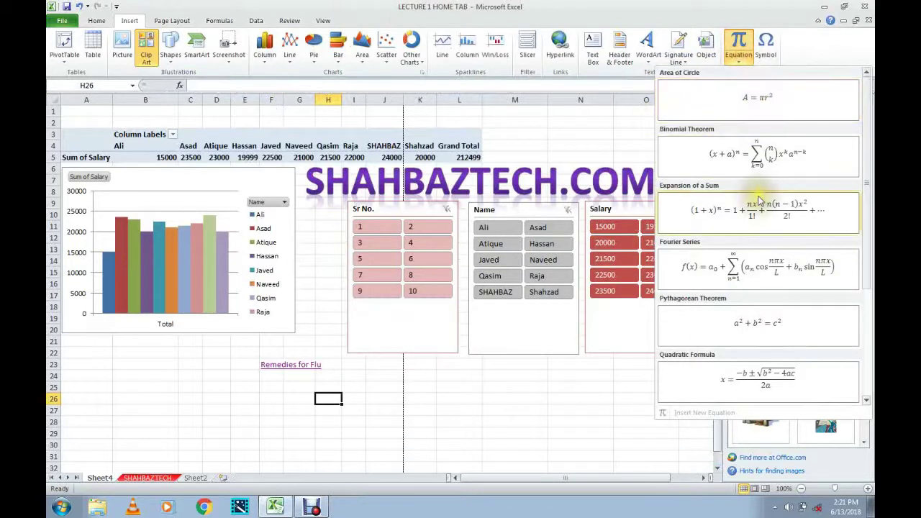
{"action": "left_click", "coordinate": [766, 101]}
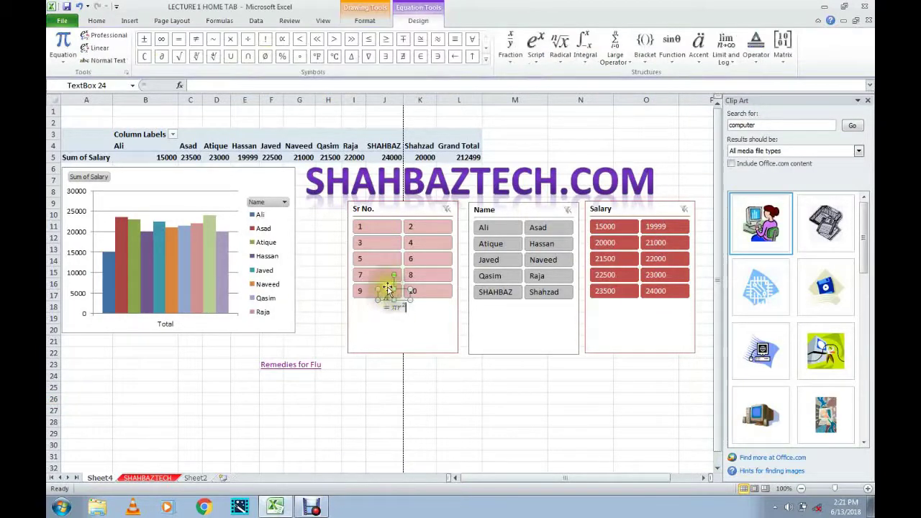
{"action": "left_click_drag", "start_coordinate": [401, 290], "coordinate": [562, 437]}
{"action": "left_click", "coordinate": [532, 401]}
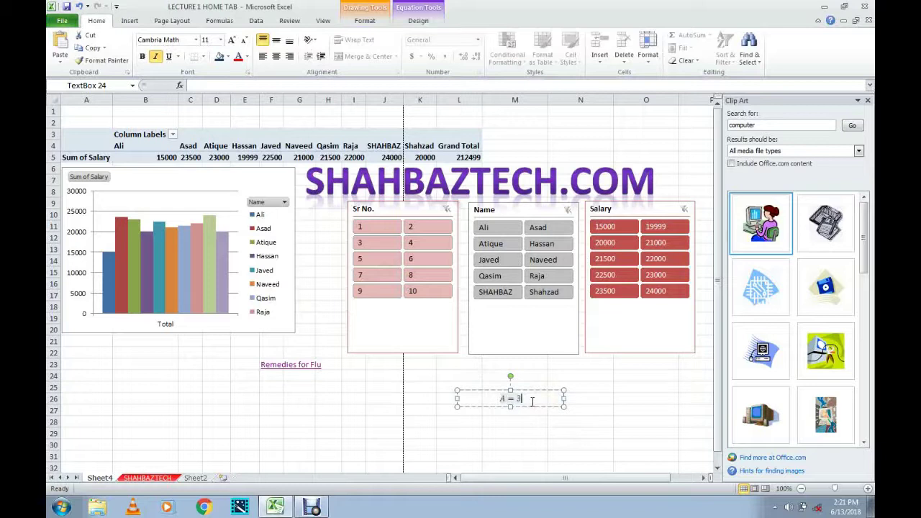
{"action": "left_click", "coordinate": [567, 412]}
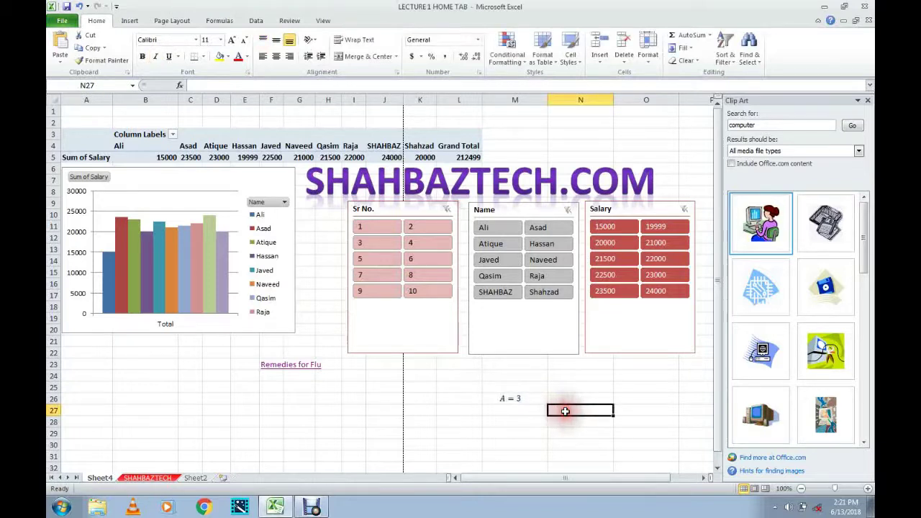
{"action": "left_click", "coordinate": [618, 387]}
{"action": "left_click", "coordinate": [515, 401]}
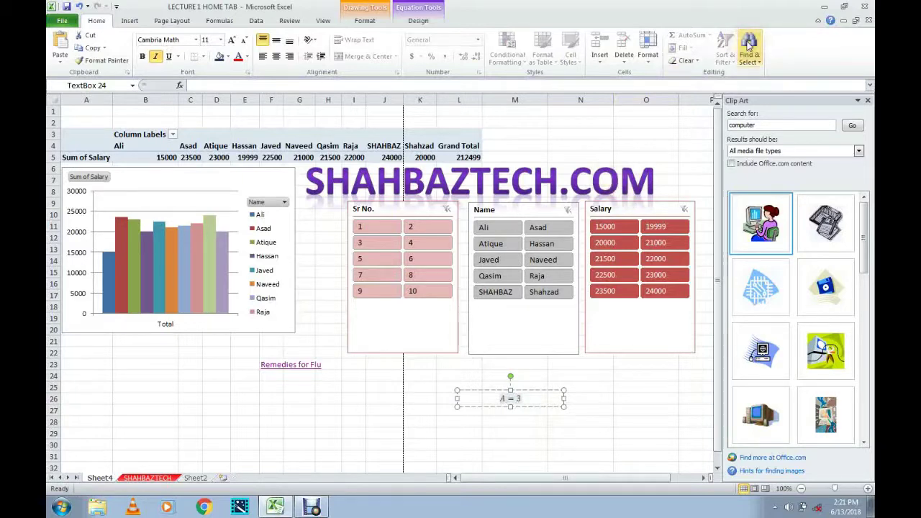
Insert the Clockwise Open Circle Arrow (21BB) symbol into the equation.
{"action": "left_click", "coordinate": [128, 23]}
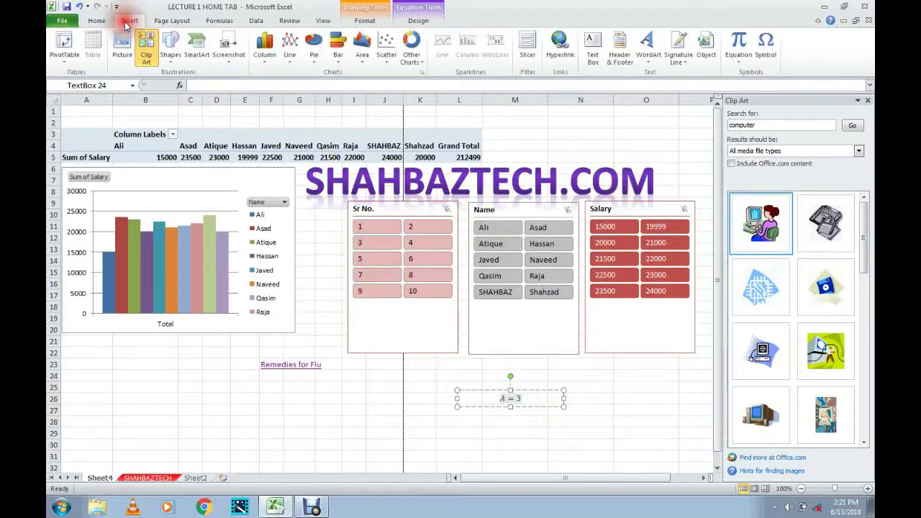
{"action": "left_click", "coordinate": [765, 58]}
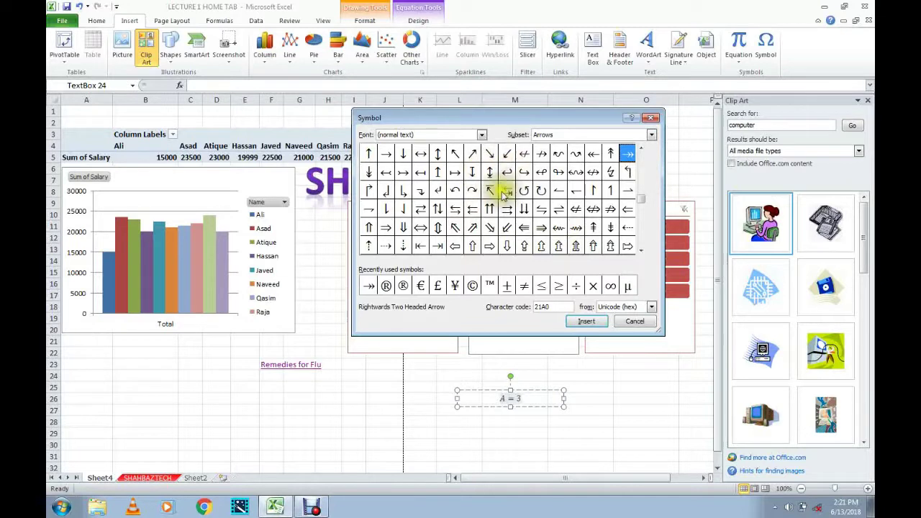
{"action": "left_click", "coordinate": [540, 192]}
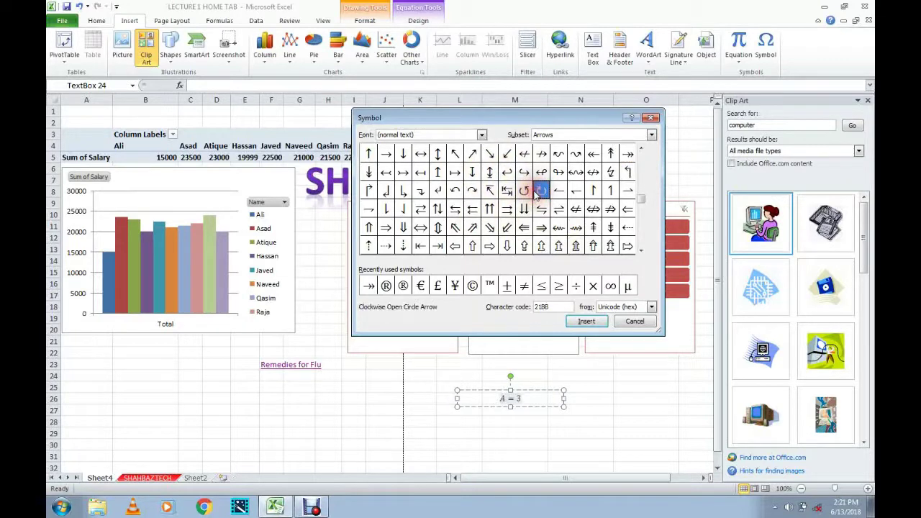
{"action": "left_click", "coordinate": [588, 321]}
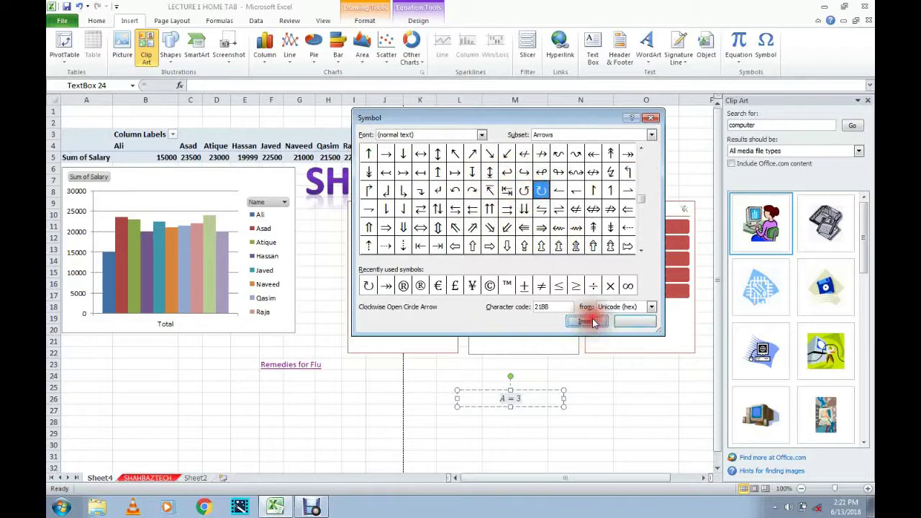
Close the Symbol dialog and check that the equation reads A = ↻ 3.
{"action": "left_click", "coordinate": [513, 402]}
{"action": "left_click", "coordinate": [588, 421]}
{"action": "left_click", "coordinate": [513, 392]}
{"action": "left_click", "coordinate": [541, 402]}
{"action": "left_click", "coordinate": [612, 386]}
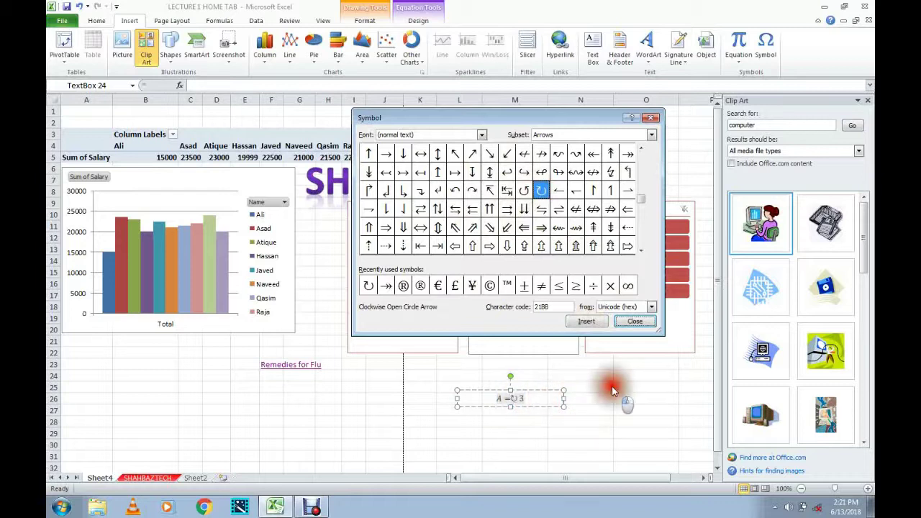
{"action": "left_click", "coordinate": [635, 321]}
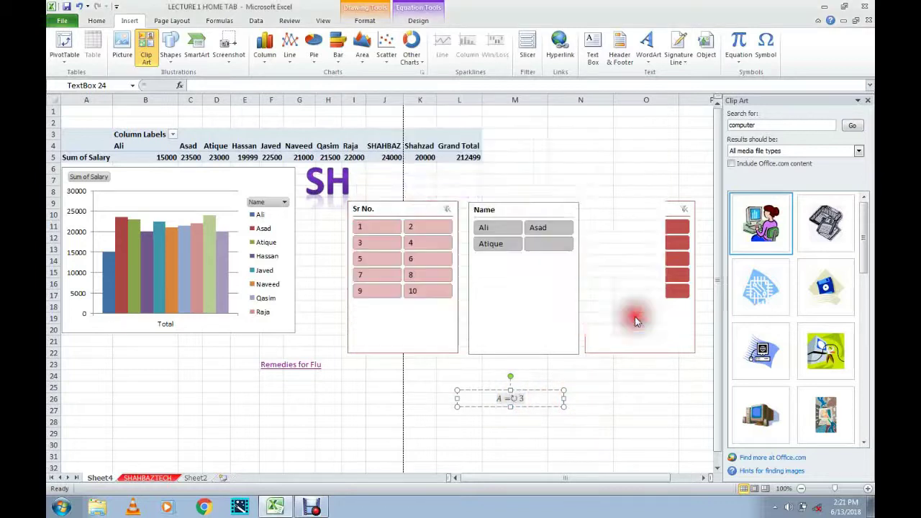
{"action": "left_click", "coordinate": [596, 388]}
{"action": "left_click", "coordinate": [513, 398]}
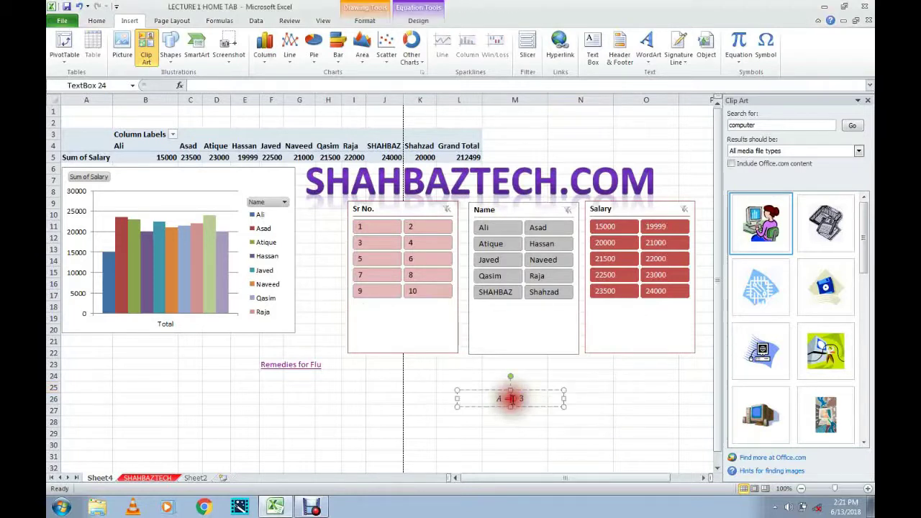
{"action": "left_click", "coordinate": [514, 399]}
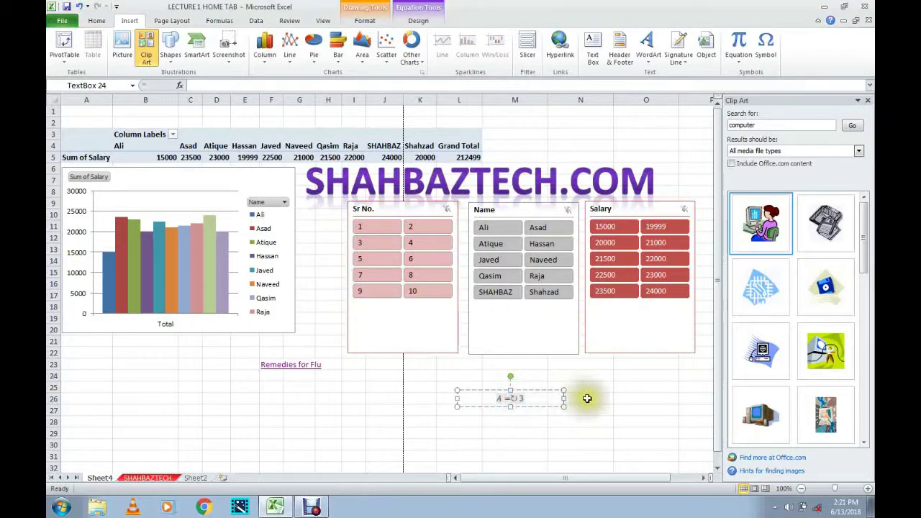
{"action": "left_click", "coordinate": [508, 398]}
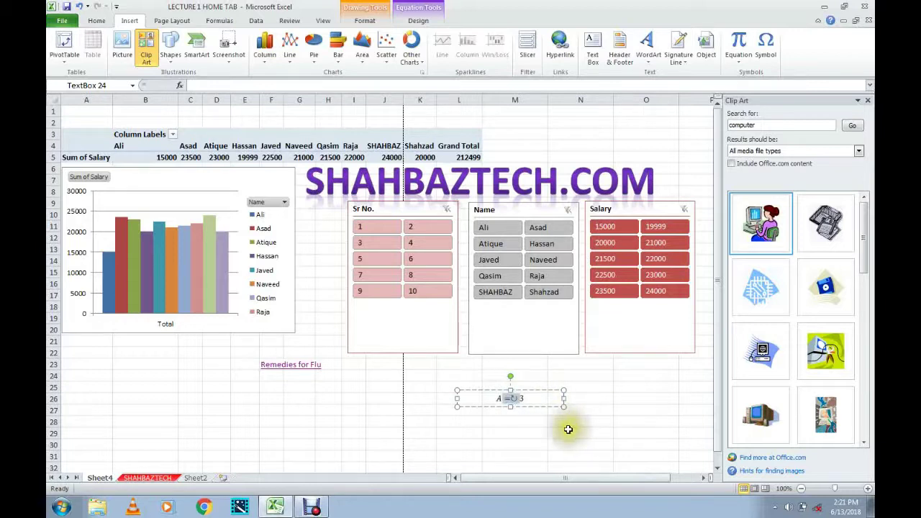
{"action": "left_click", "coordinate": [568, 429]}
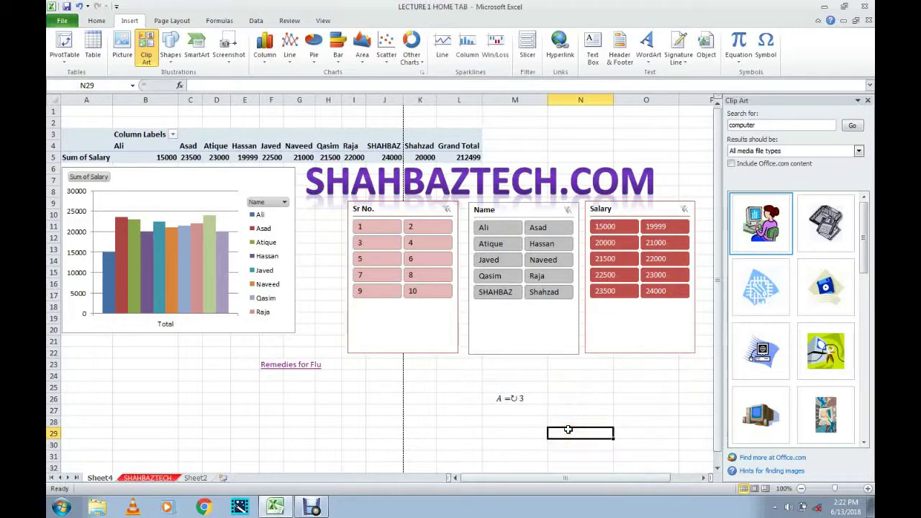